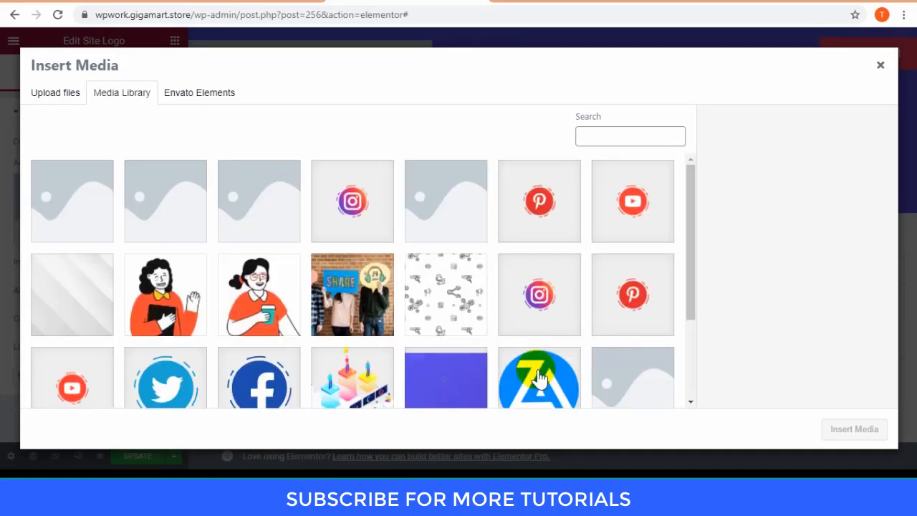
# Insert the blue ZA image from the media library as the header's site logo and reduce its width to a small icon.
pyautogui.click(539, 373)
pyautogui.click(836, 435)
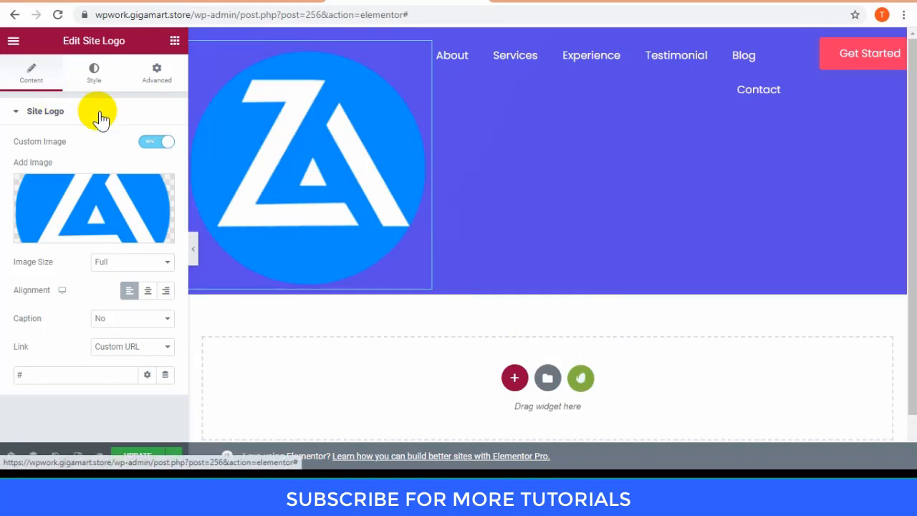
pyautogui.click(94, 73)
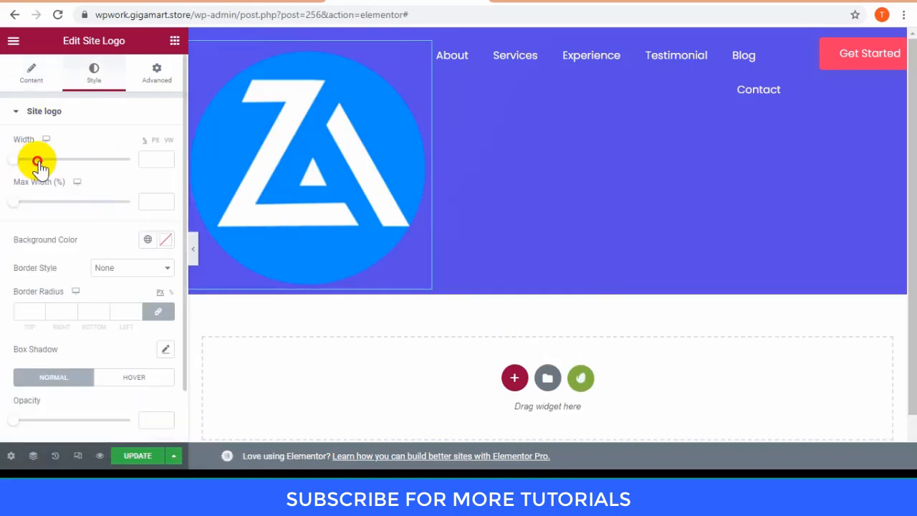
pyautogui.moveTo(39, 164); pyautogui.dragTo(30, 164)
# Center the site logo and narrow its column so the navigation links fit on one line, then preview the header without the editing panel.
pyautogui.click(31, 73)
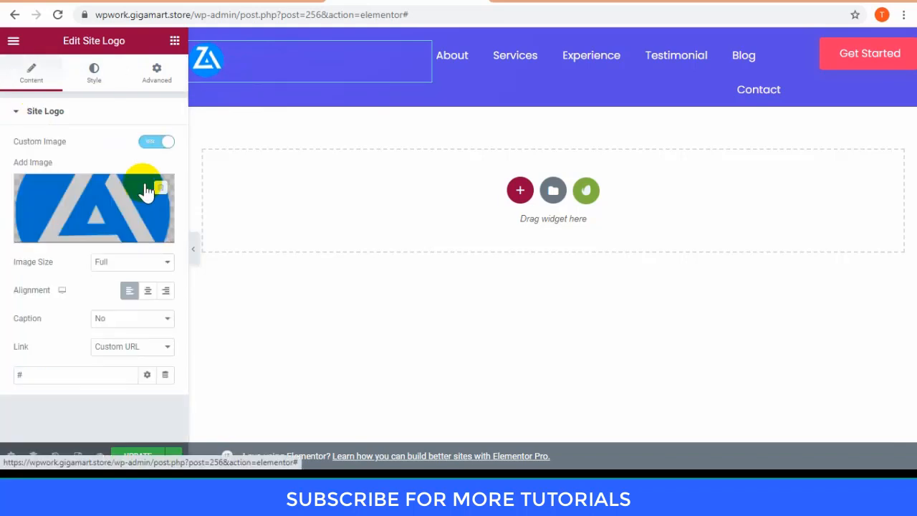
pyautogui.click(154, 295)
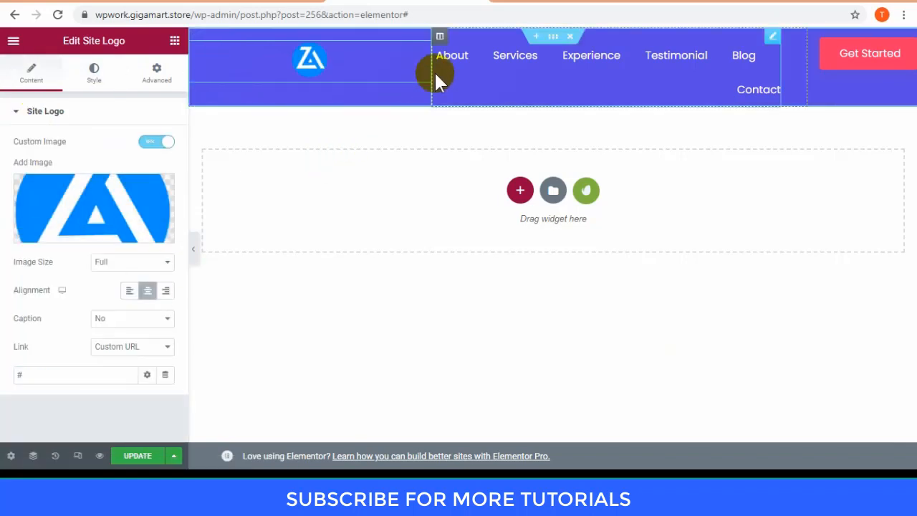
pyautogui.moveTo(432, 71); pyautogui.dragTo(378, 76)
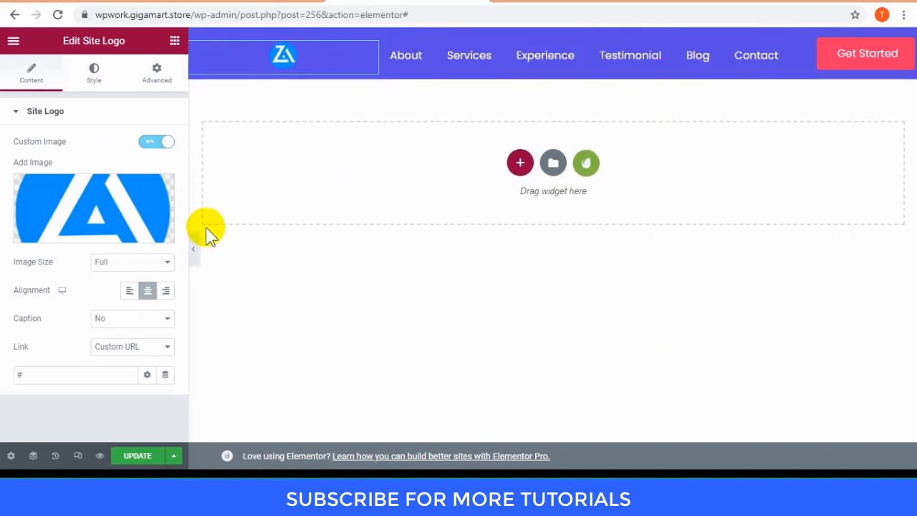
pyautogui.click(194, 247)
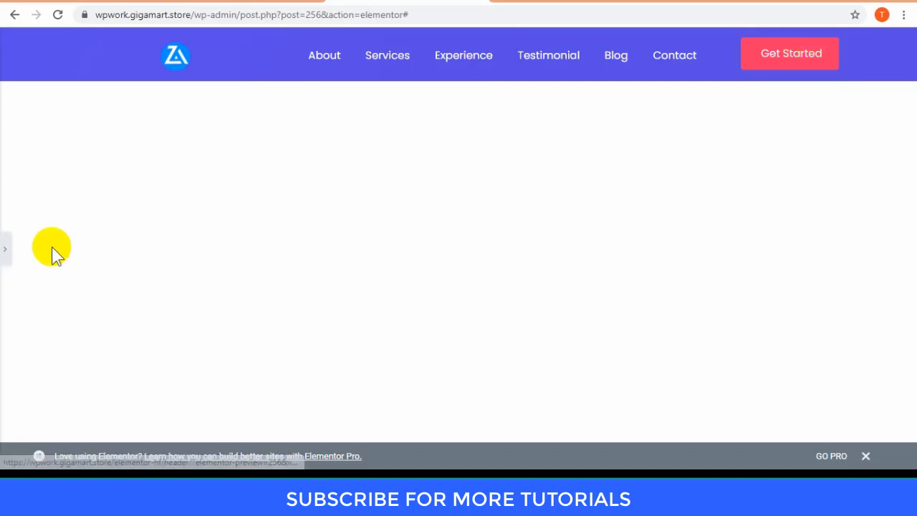
pyautogui.click(6, 249)
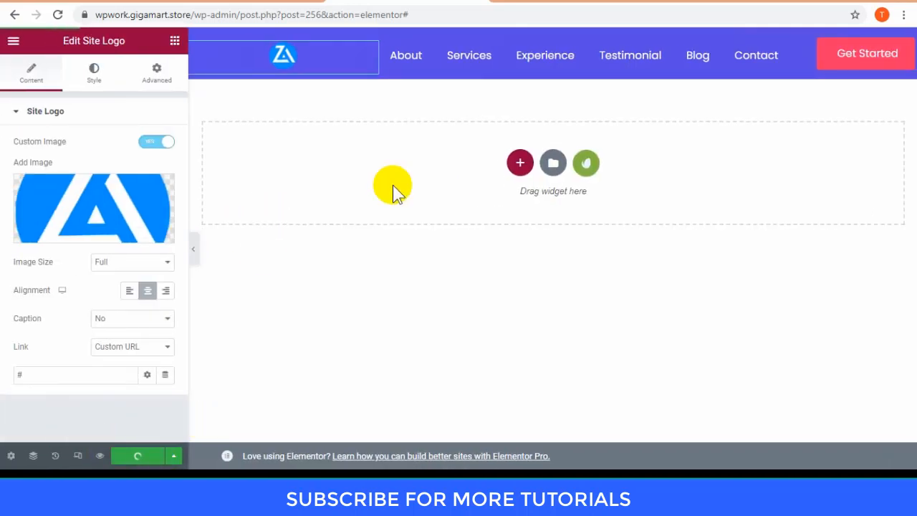
# In the mobile responsive view, set the header section's bottom padding to 40 px with the other sides at 0, and update the template.
pyautogui.click(79, 457)
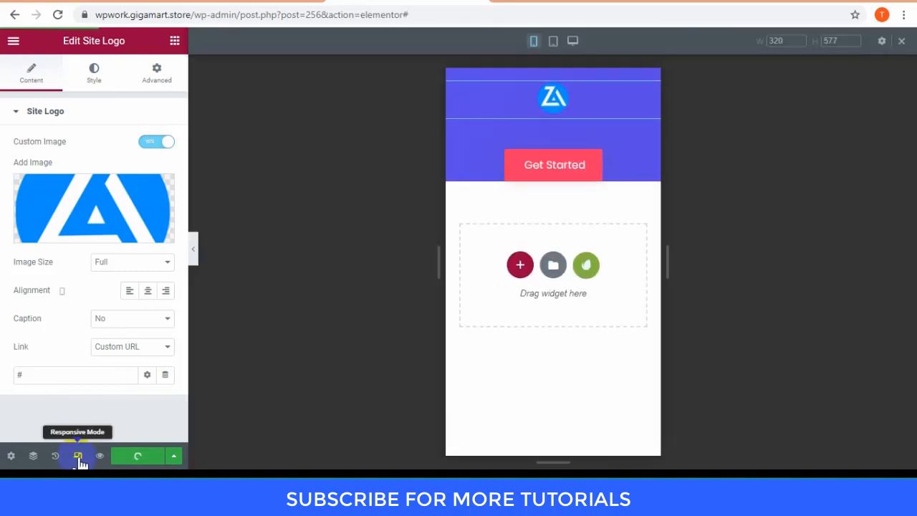
pyautogui.click(557, 82)
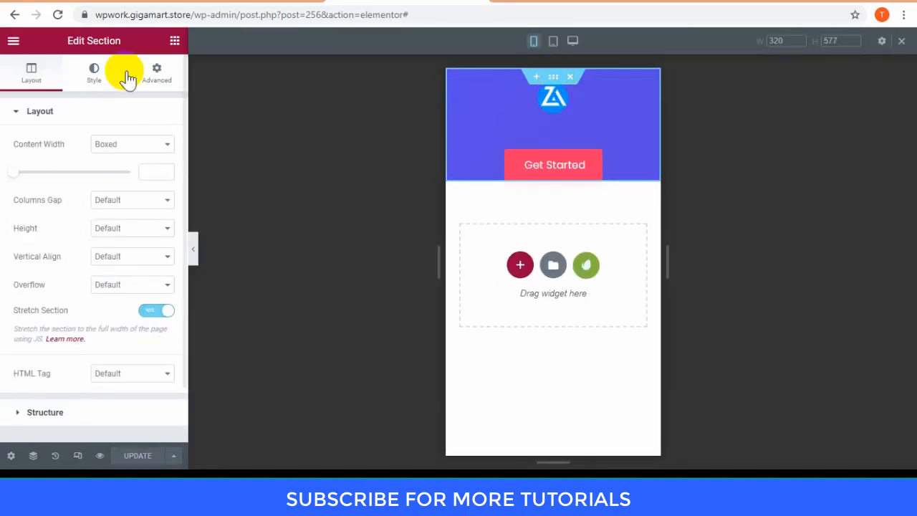
pyautogui.click(163, 77)
pyautogui.click(160, 213)
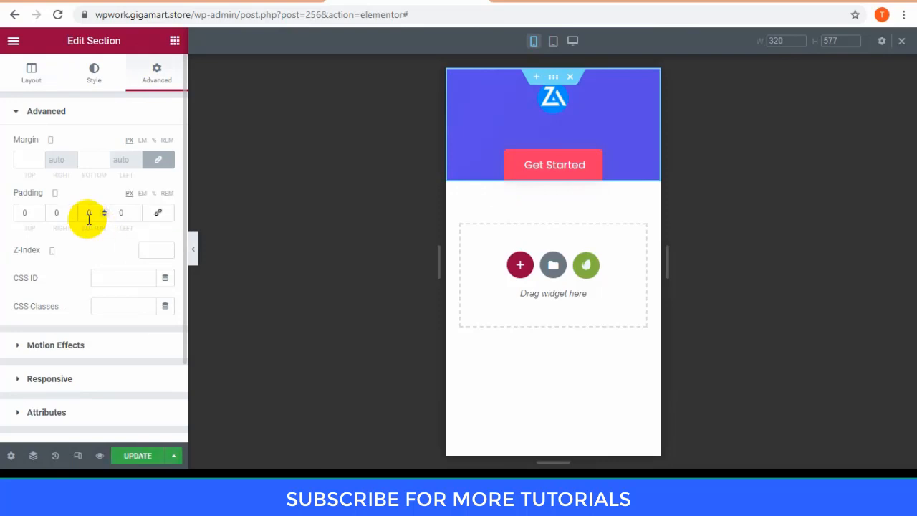
pyautogui.click(154, 459)
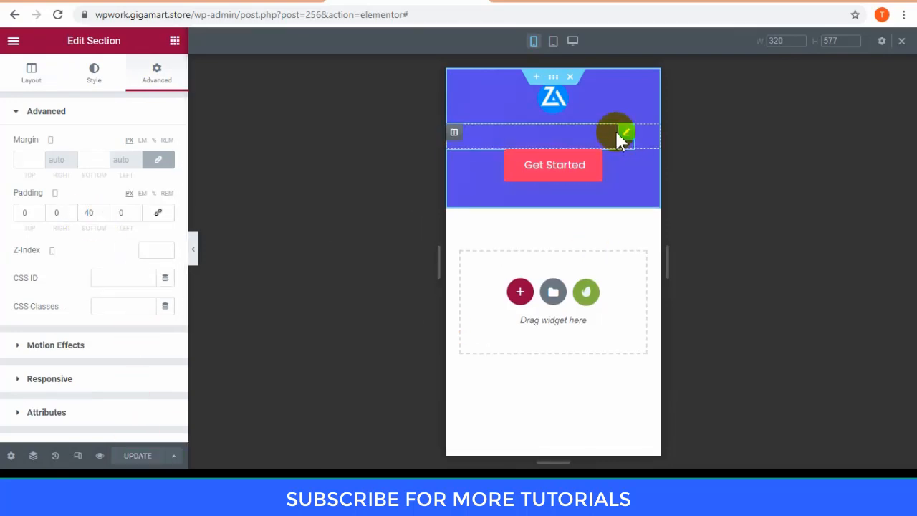
# Adjust the navigation menu's layout settings so that its hamburger toggle is displayed in the mobile view.
pyautogui.click(626, 134)
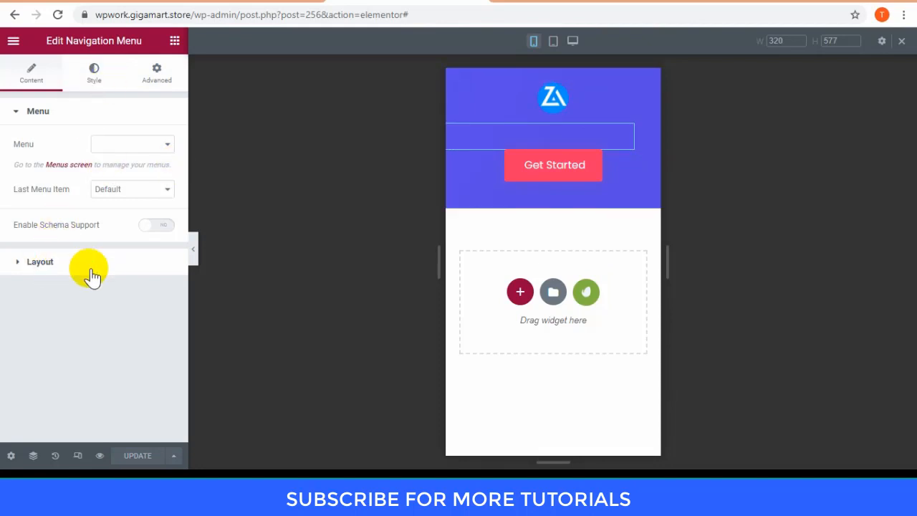
pyautogui.click(114, 261)
pyautogui.click(114, 111)
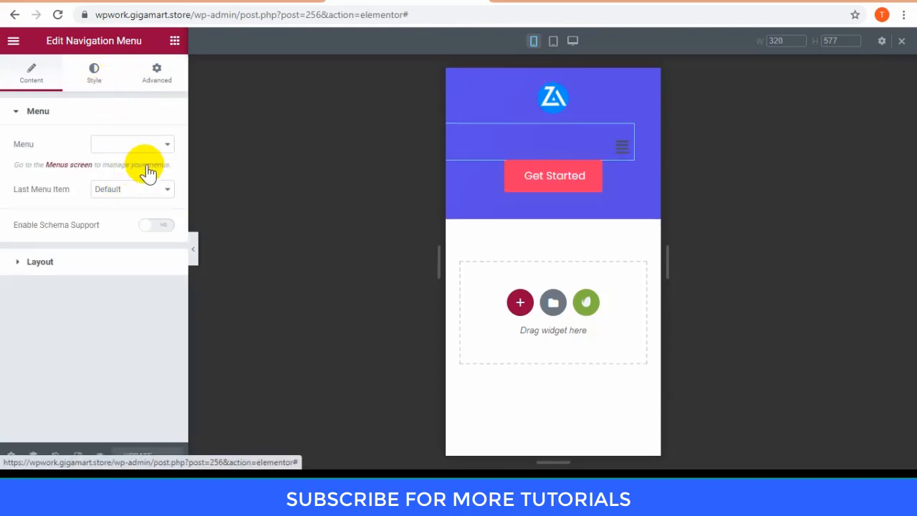
# Set the navigation menu's trigger and close icon color to white and expand the mobile menu to check it.
pyautogui.click(94, 72)
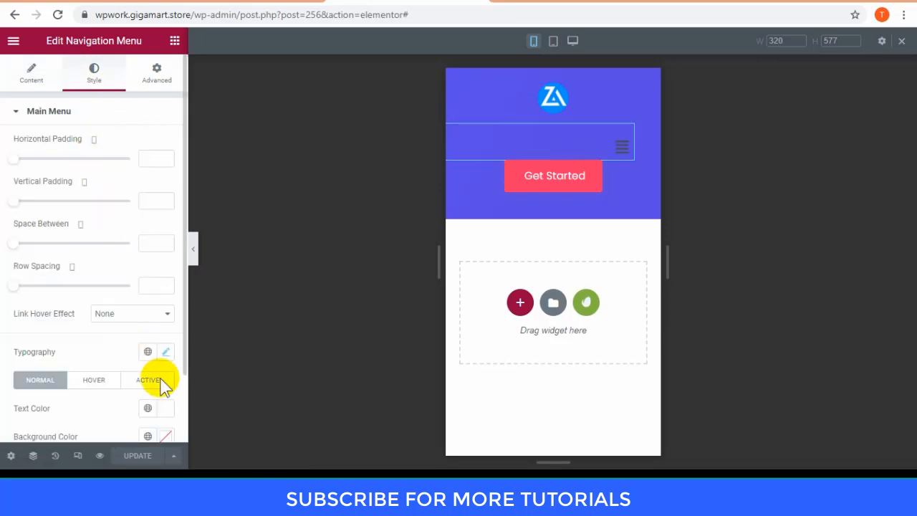
pyautogui.scroll(-1, 159, 384)
pyautogui.click(143, 427)
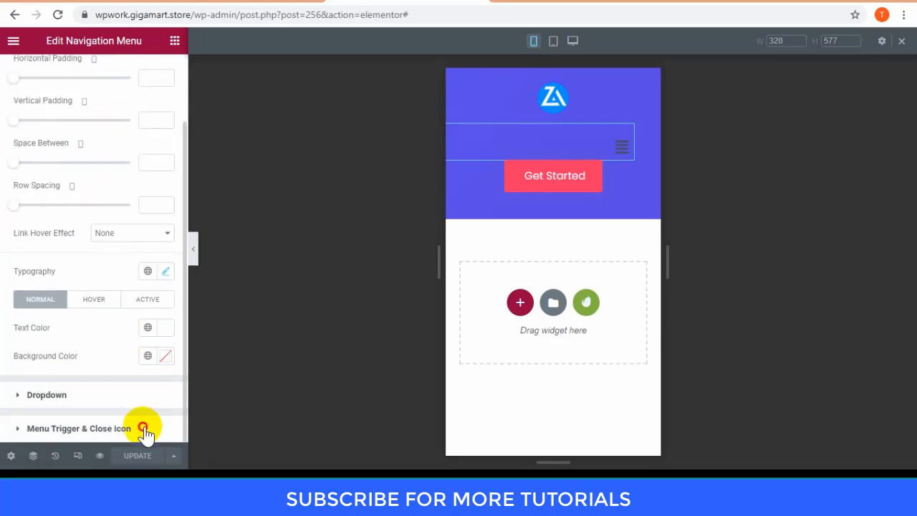
pyautogui.click(625, 152)
pyautogui.click(166, 239)
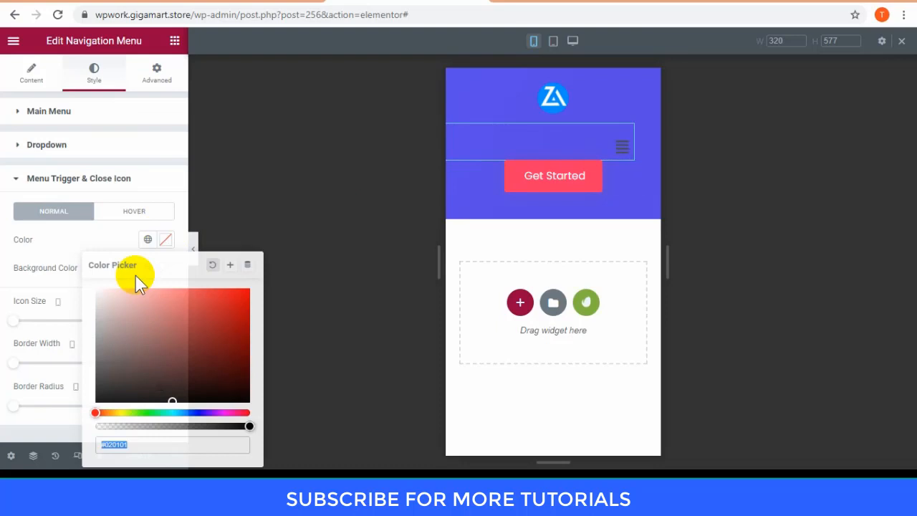
pyautogui.click(70, 263)
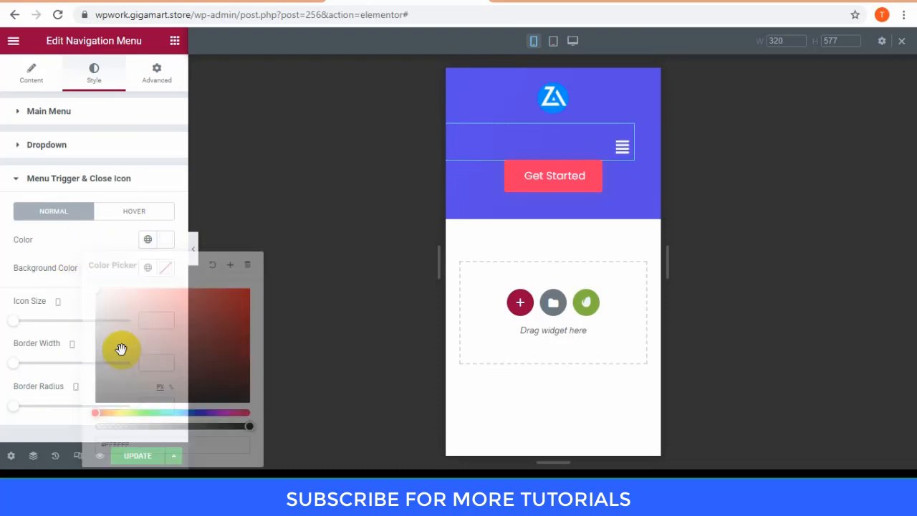
pyautogui.click(621, 148)
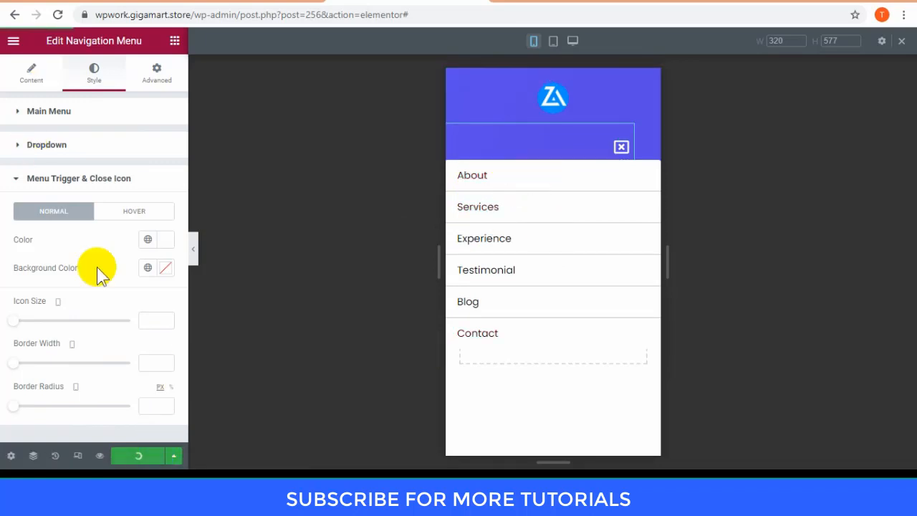
# Return to the Elementor Header & Footer Builder template list and add a new template titled "Footer".
pyautogui.click(505, 2)
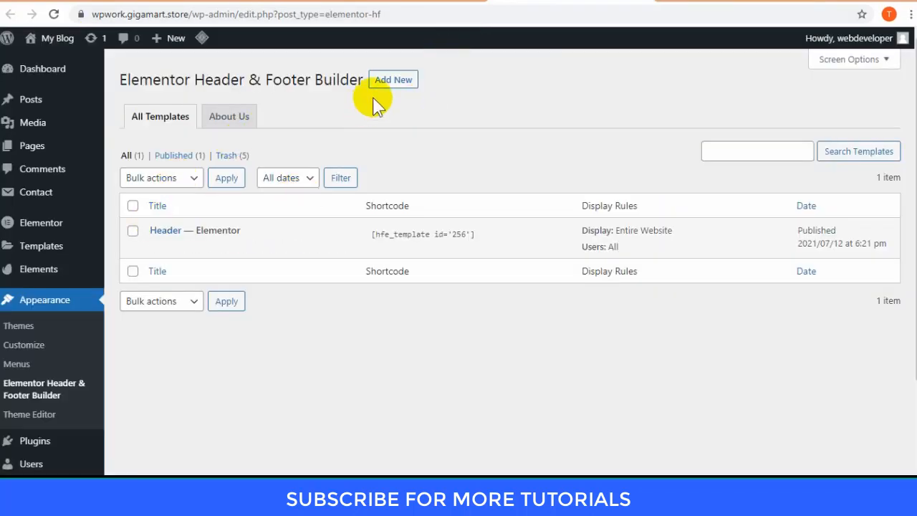
pyautogui.click(394, 86)
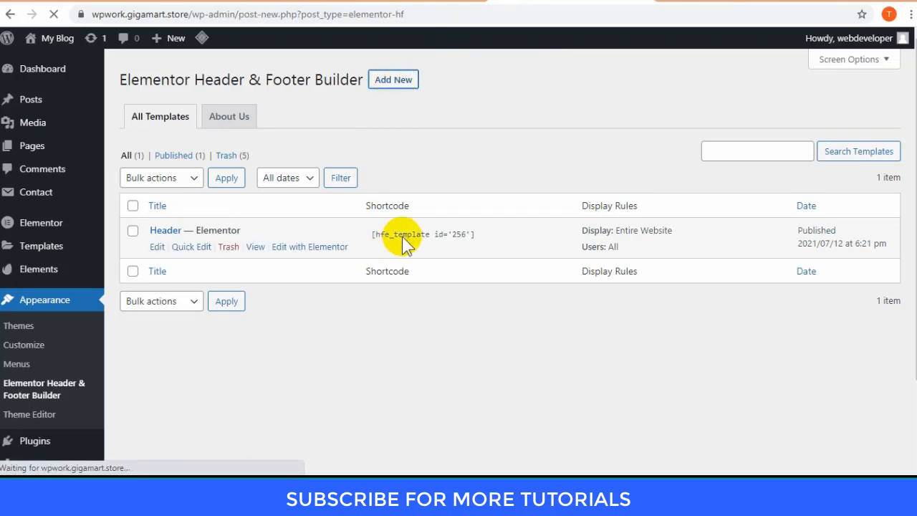
pyautogui.write('F')
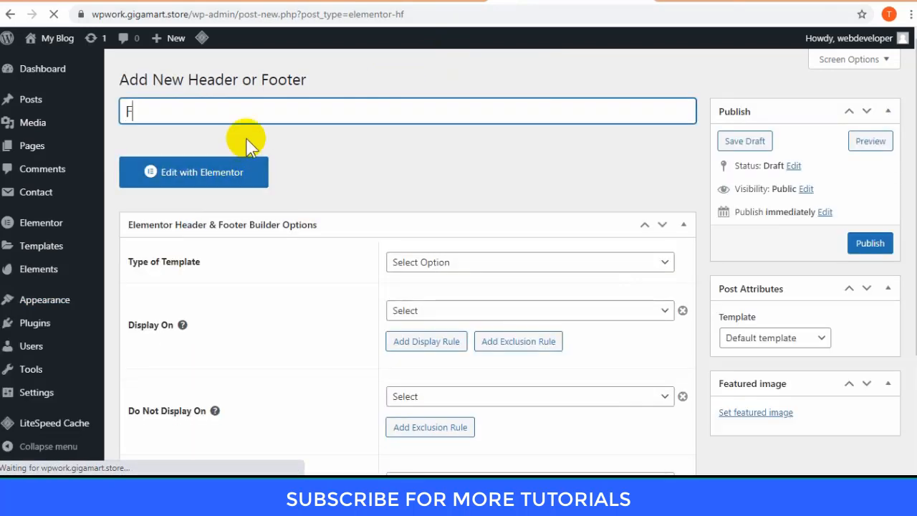
pyautogui.write('oot')
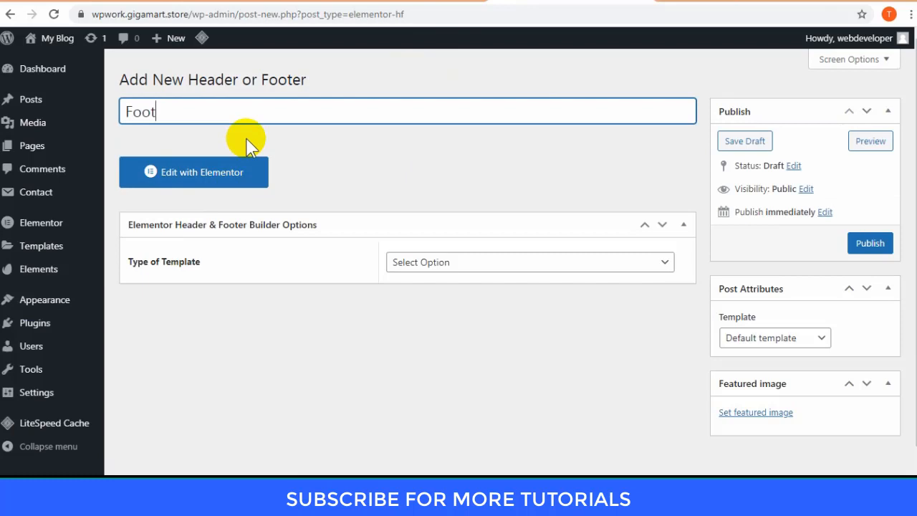
pyautogui.write('er')
# Set the template type to Footer, displayed on the Entire Website for the All user role, and publish it.
pyautogui.click(478, 264)
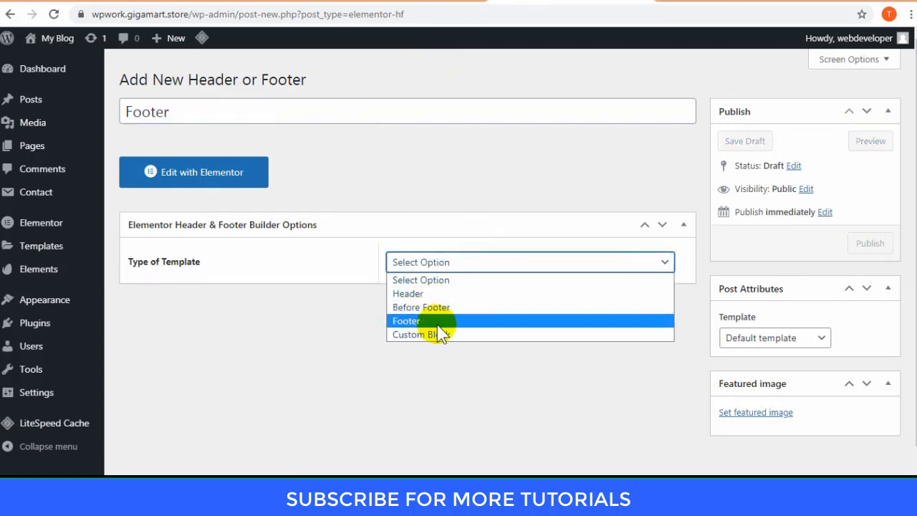
pyautogui.click(438, 321)
pyautogui.click(484, 311)
pyautogui.click(457, 61)
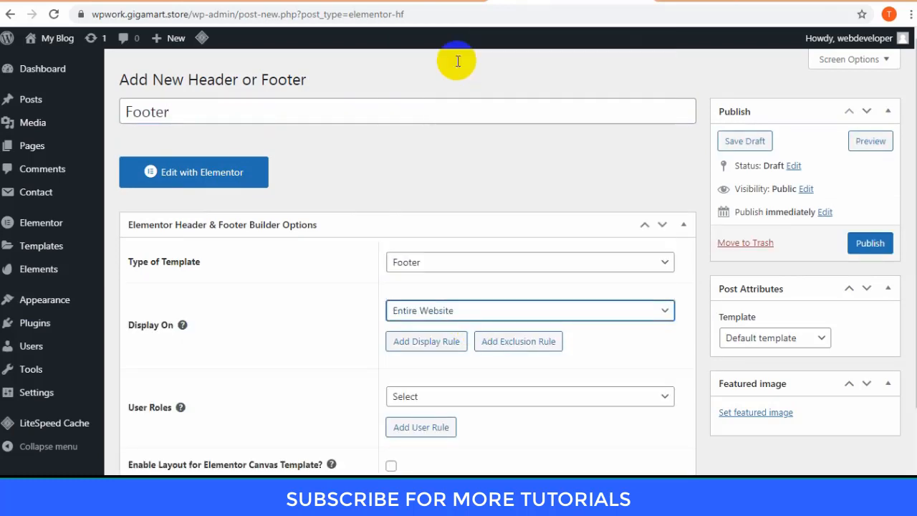
pyautogui.scroll(-2, 483, 332)
pyautogui.click(577, 330)
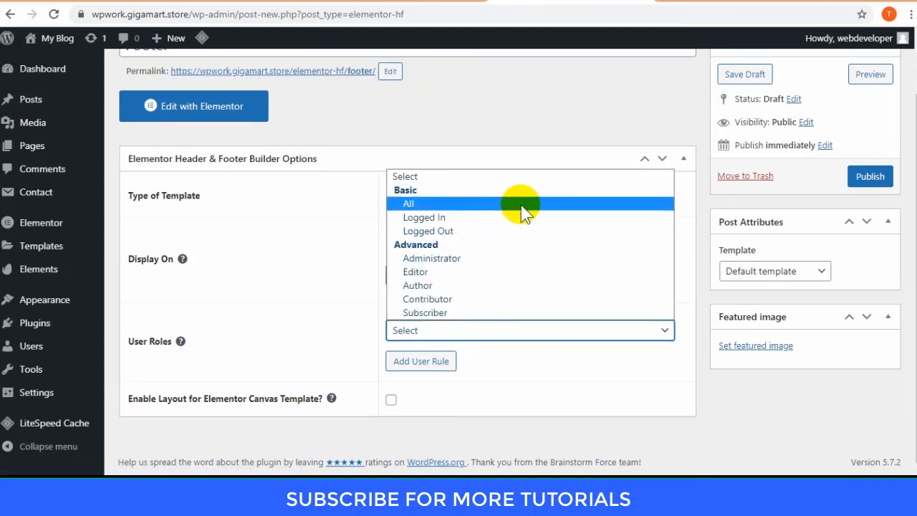
pyautogui.click(497, 209)
pyautogui.click(872, 181)
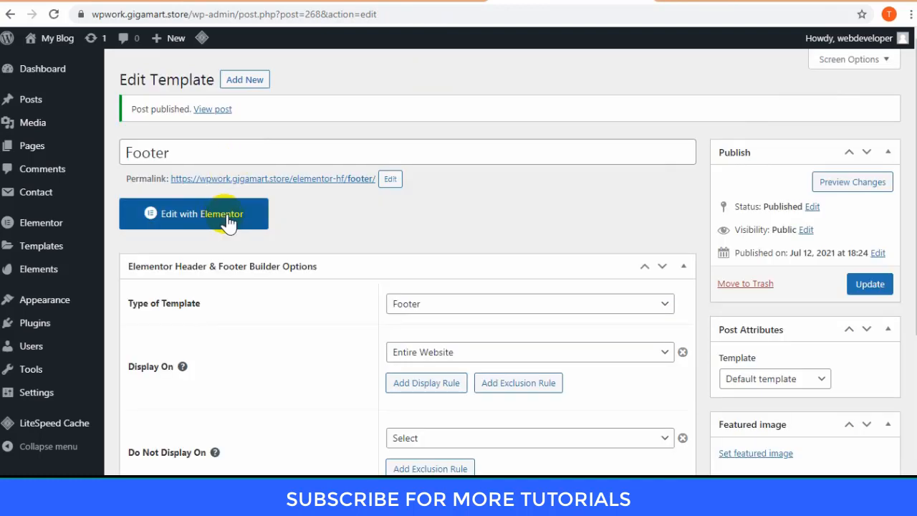
# Edit the footer template with Elementor and insert the saved Footer section from My Templates, including its document settings.
pyautogui.click(226, 220)
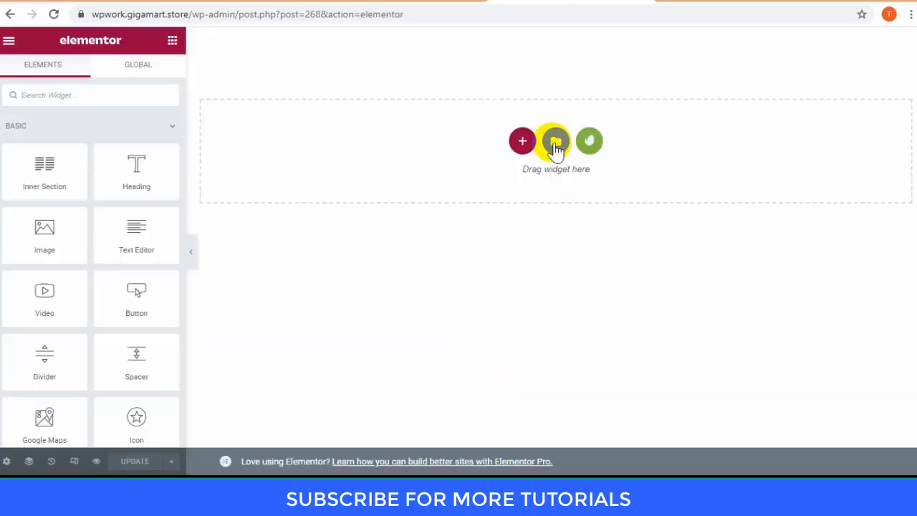
pyautogui.click(555, 143)
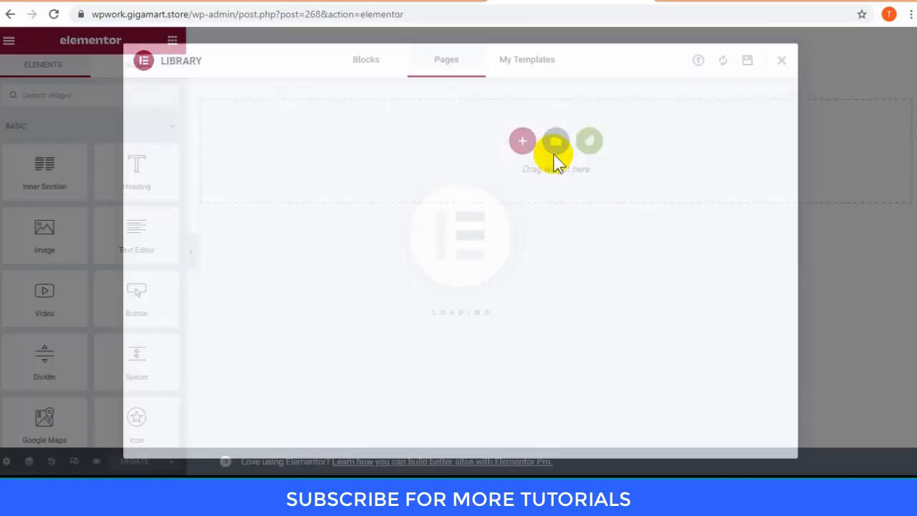
pyautogui.click(527, 65)
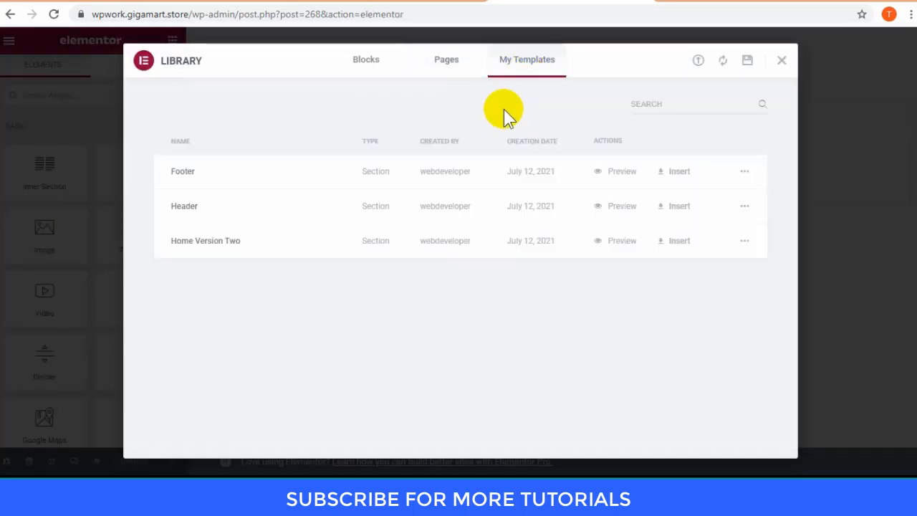
pyautogui.click(693, 171)
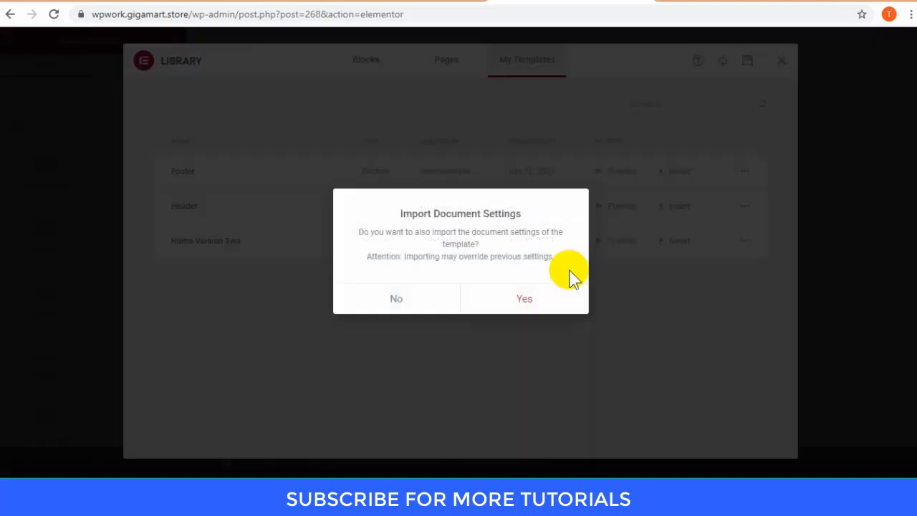
pyautogui.click(519, 305)
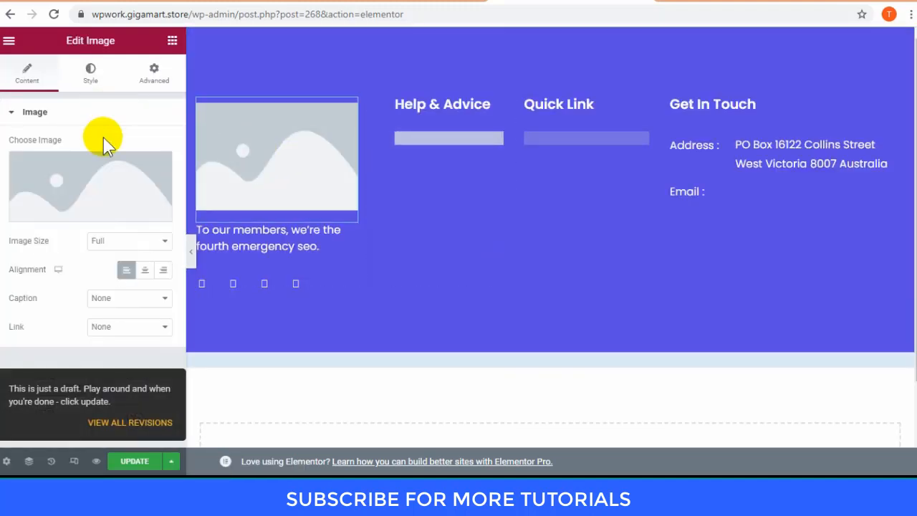
# Replace the footer's placeholder image with the blue ZA logo from the media library and set its width to 21%.
pyautogui.click(147, 207)
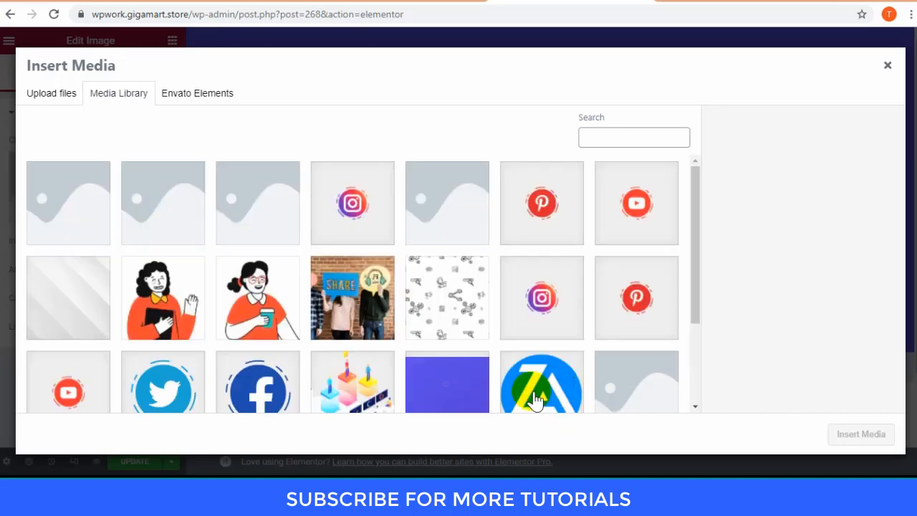
pyautogui.click(520, 403)
pyautogui.click(845, 443)
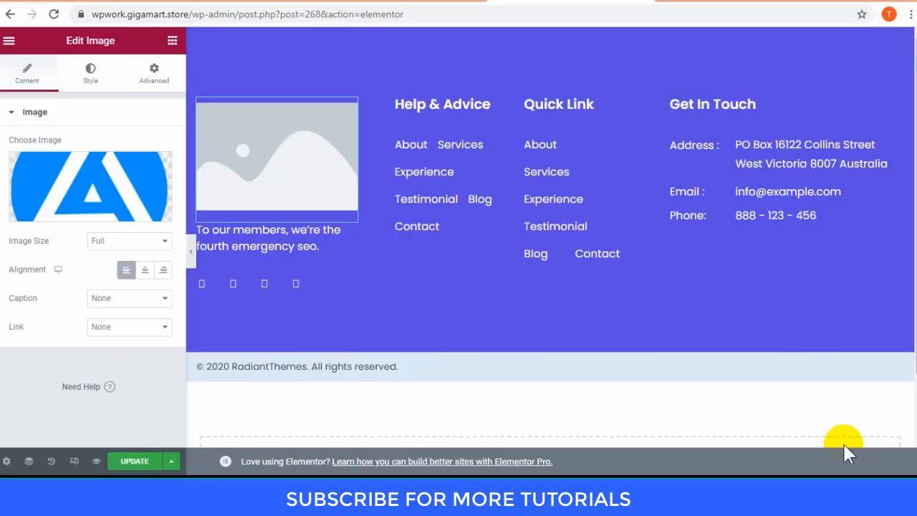
pyautogui.click(91, 73)
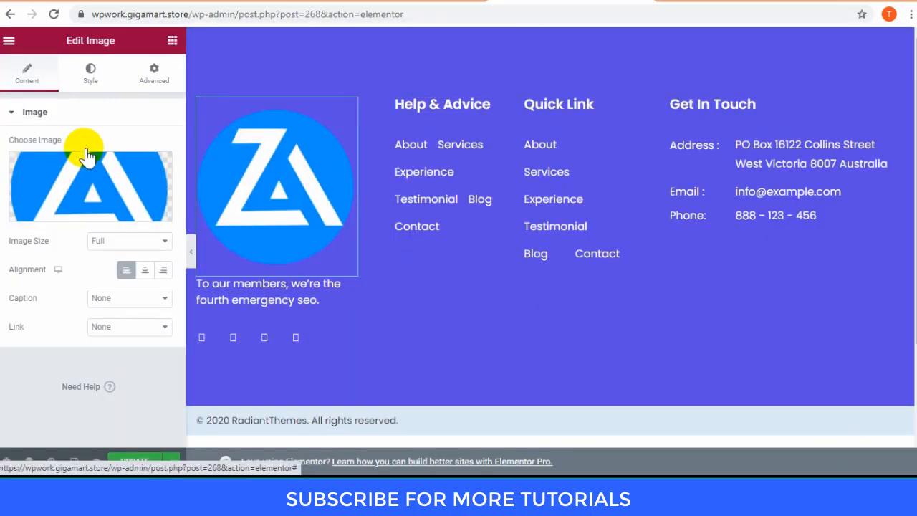
pyautogui.moveTo(14, 163); pyautogui.dragTo(39, 171)
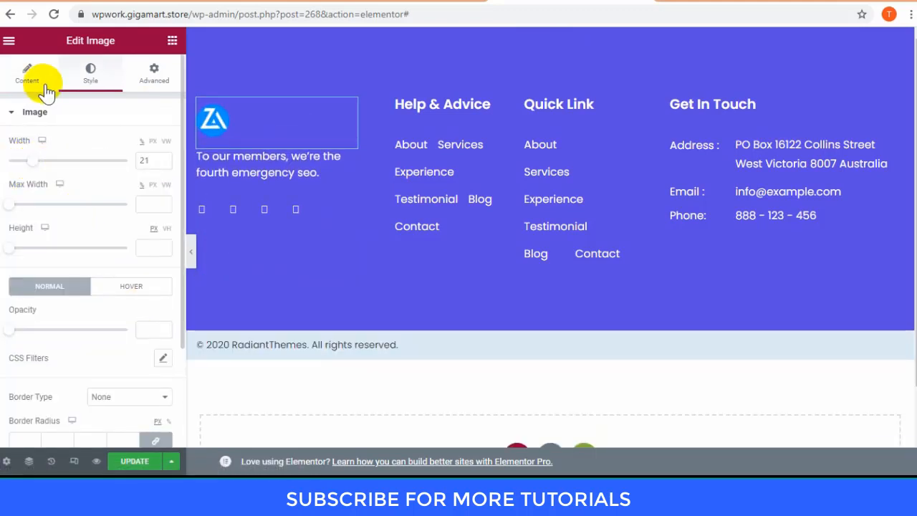
# Centre the ZA logo image in the footer's first column.
pyautogui.click(27, 73)
pyautogui.click(144, 269)
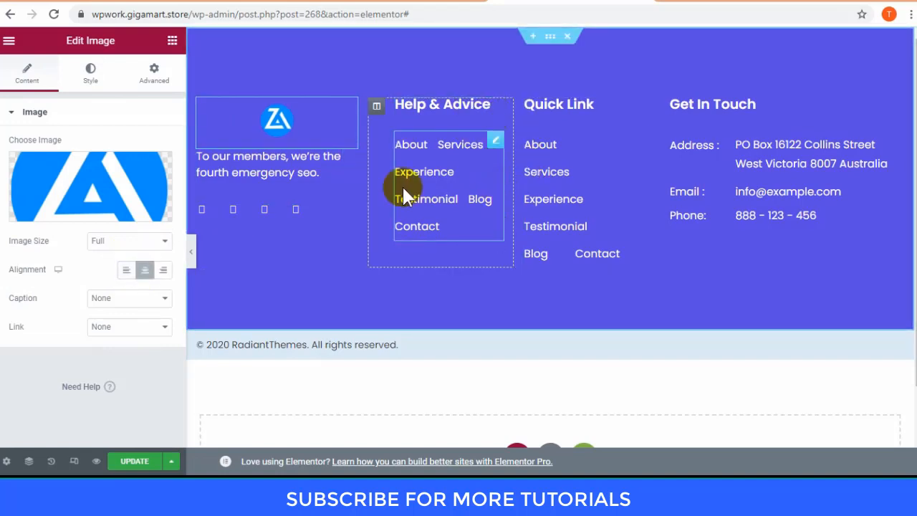
# Set the layout of the navigation menu under Help & Advice to Vertical.
pyautogui.click(454, 190)
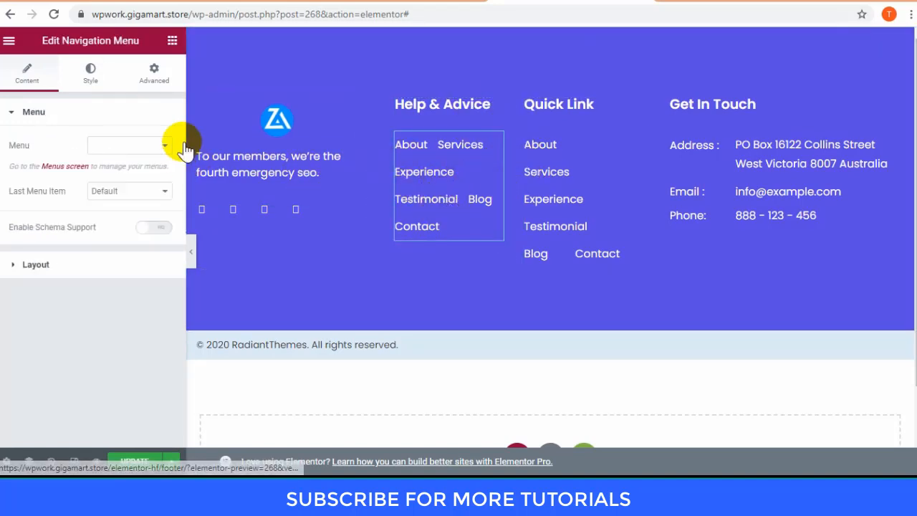
pyautogui.click(93, 268)
pyautogui.click(122, 180)
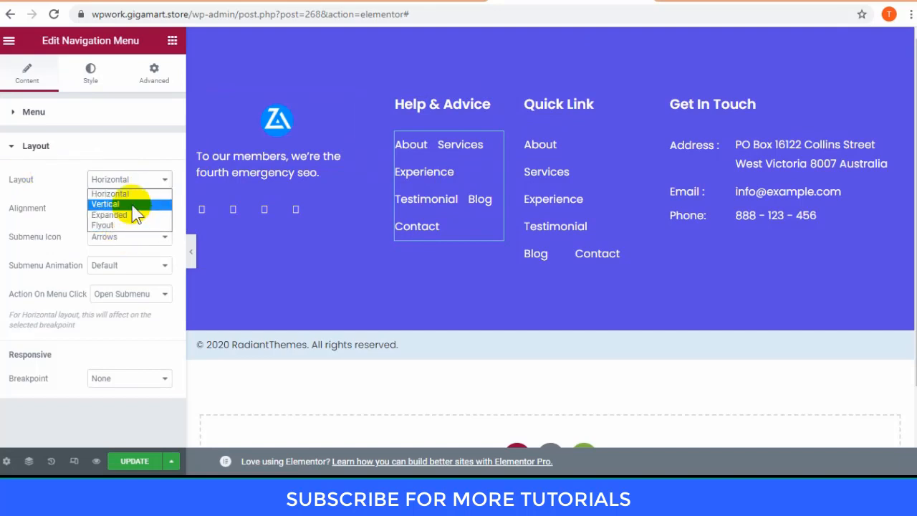
pyautogui.click(132, 205)
# Set the layout of the navigation menu under Quick Link to Vertical.
pyautogui.click(601, 162)
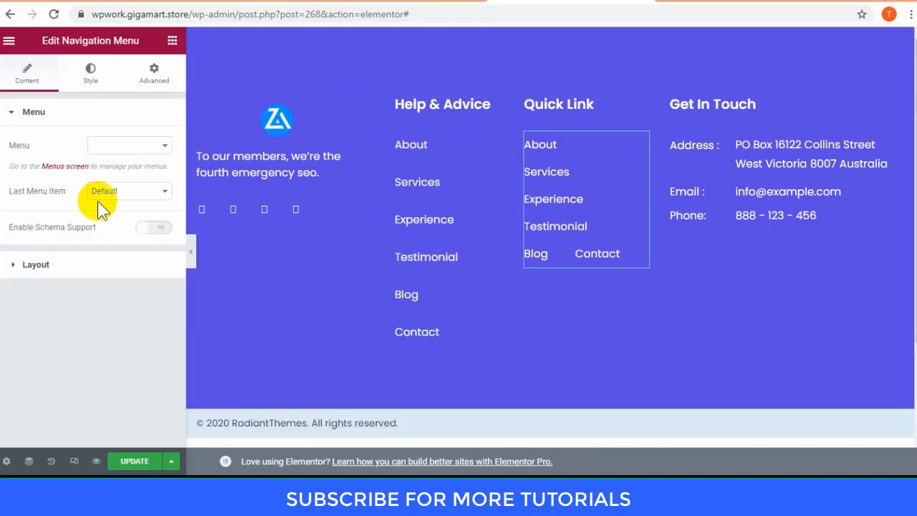
pyautogui.click(92, 257)
pyautogui.click(122, 180)
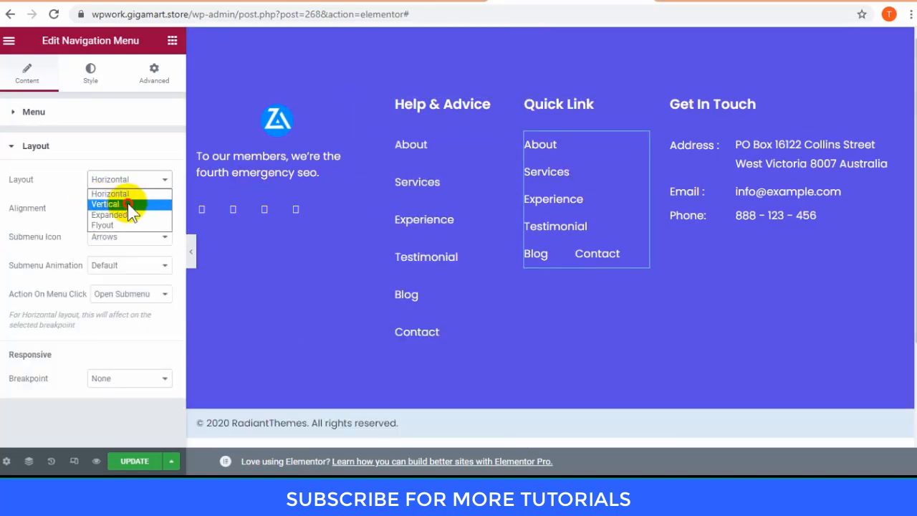
pyautogui.click(132, 206)
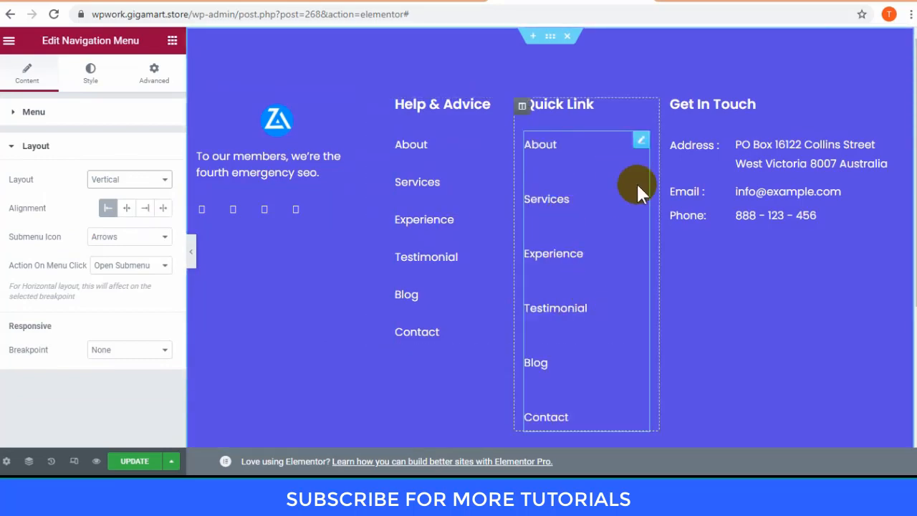
# Delete the Quick Link navigation menu and replace it with a duplicate of the Help & Advice menu.
pyautogui.click(497, 178)
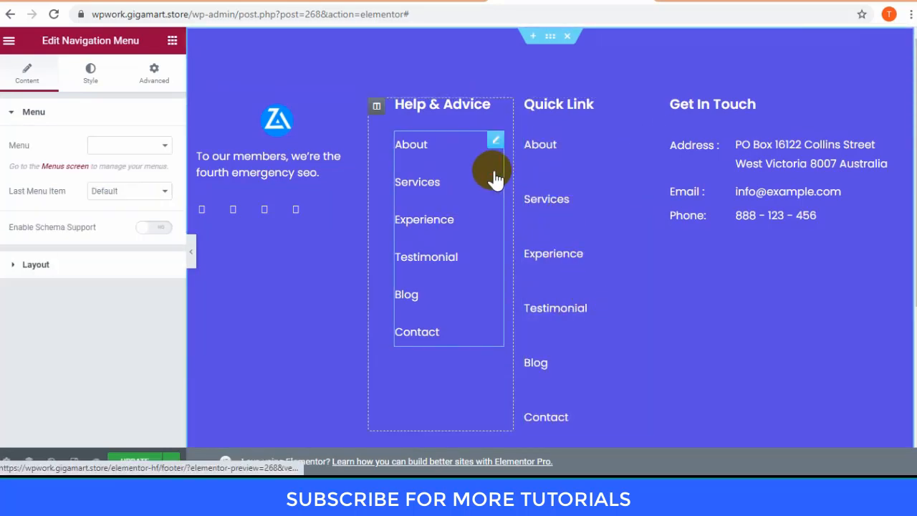
pyautogui.rightClick(603, 176)
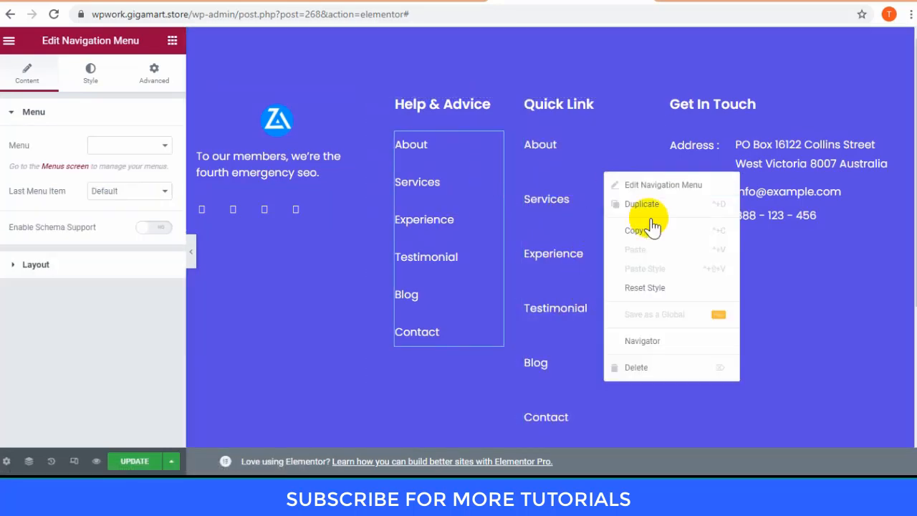
pyautogui.click(655, 368)
pyautogui.rightClick(474, 190)
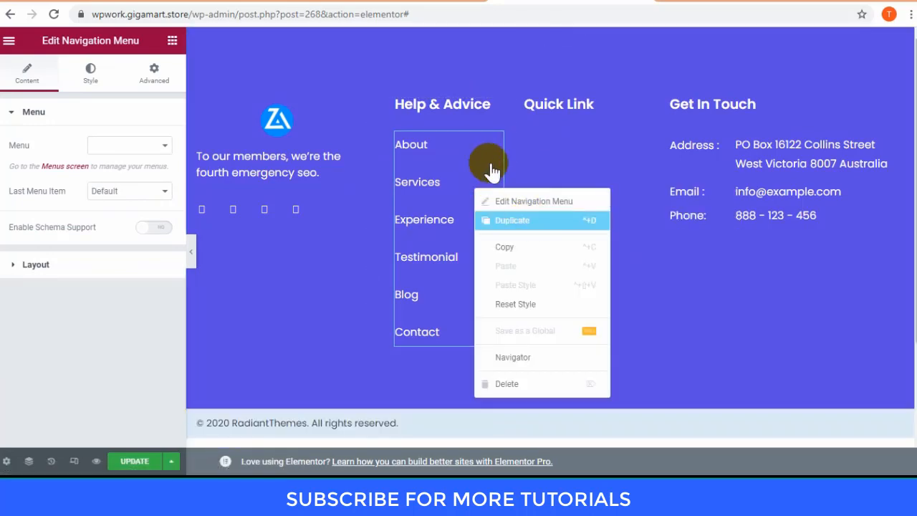
pyautogui.moveTo(494, 139); pyautogui.dragTo(566, 141)
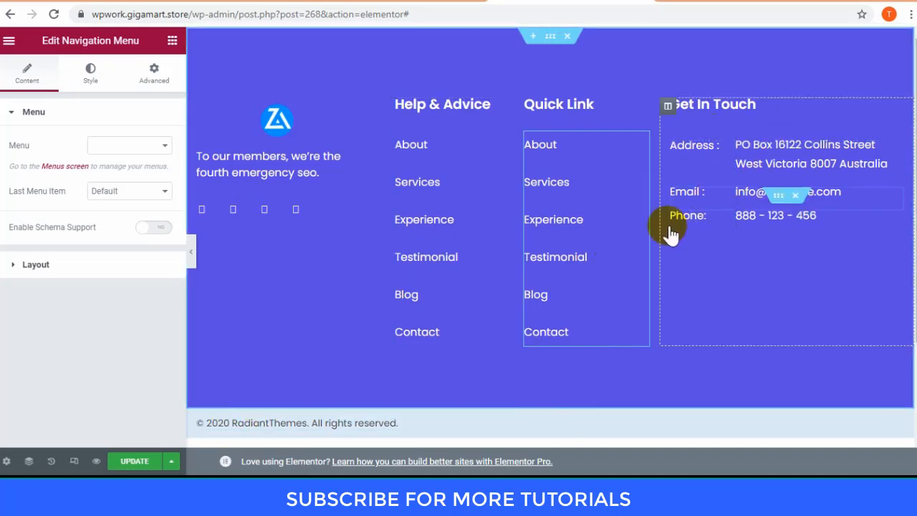
# Change the copyright line to "© 2021", the owner's full name and "All rights reserved.", then update the footer and check it on the live site.
pyautogui.click(224, 424)
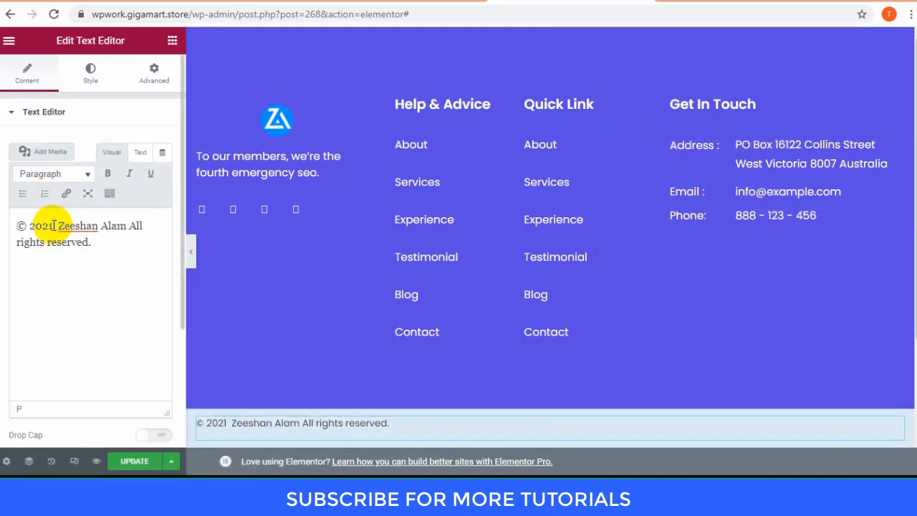
pyautogui.click(157, 464)
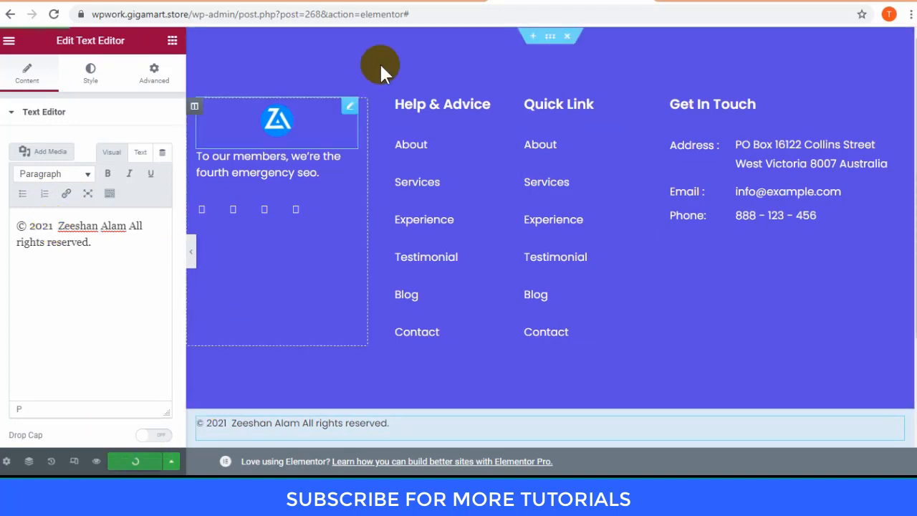
pyautogui.click(393, 3)
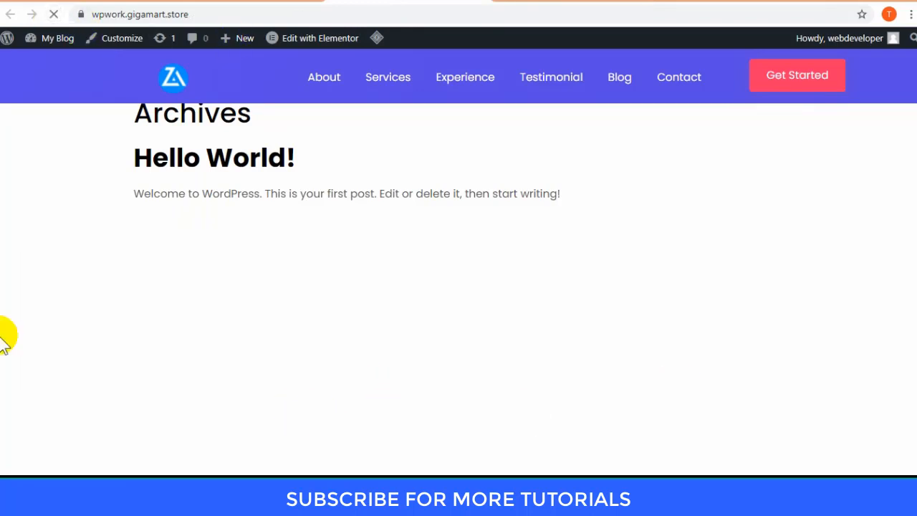
pyautogui.scroll(-3, 199, 310)
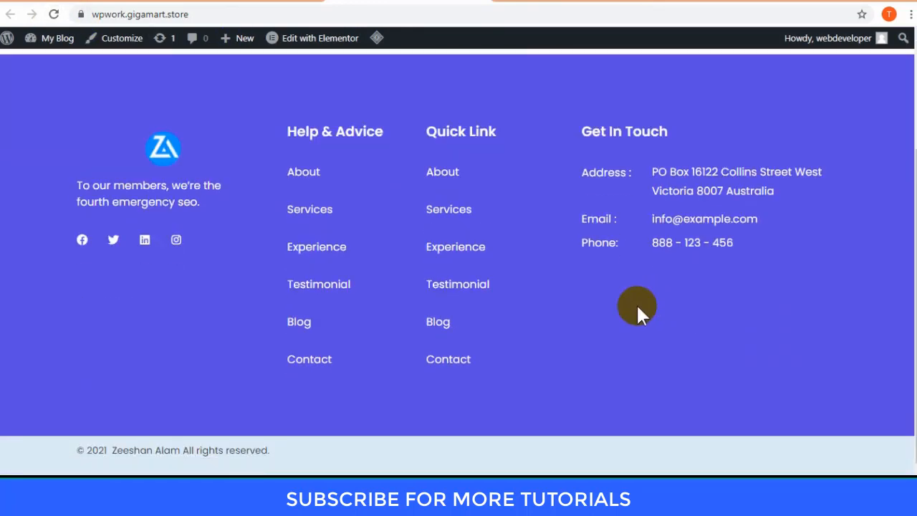
pyautogui.scroll(1, 637, 307)
pyautogui.scroll(-1, 264, 317)
pyautogui.scroll(2, 340, 365)
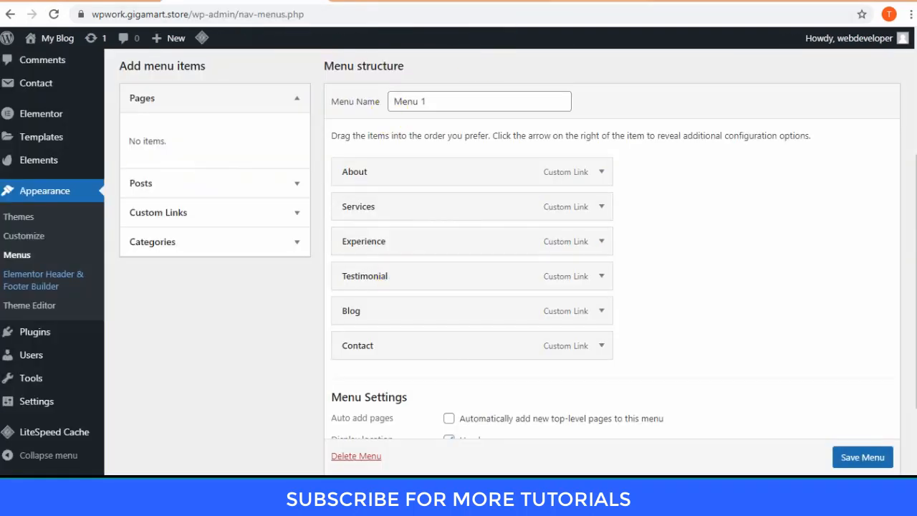
# Create and publish a new page titled "Home" that uses the Elementor Full Width template.
pyautogui.click(555, 3)
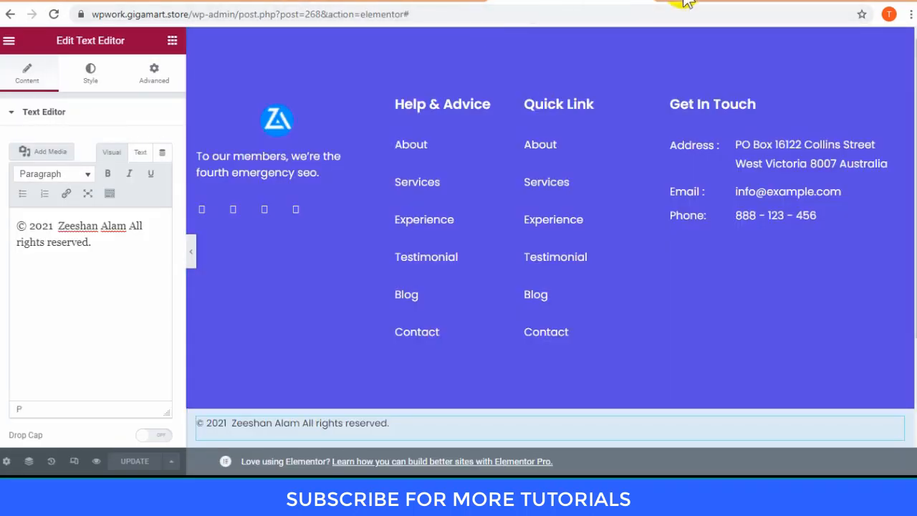
pyautogui.click(642, 3)
pyautogui.click(283, 3)
pyautogui.scroll(3, 96, 169)
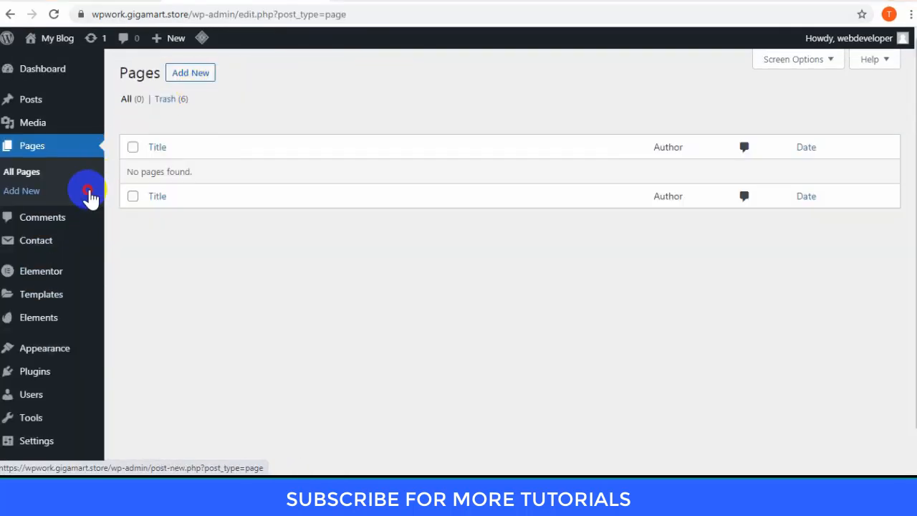
pyautogui.click(89, 190)
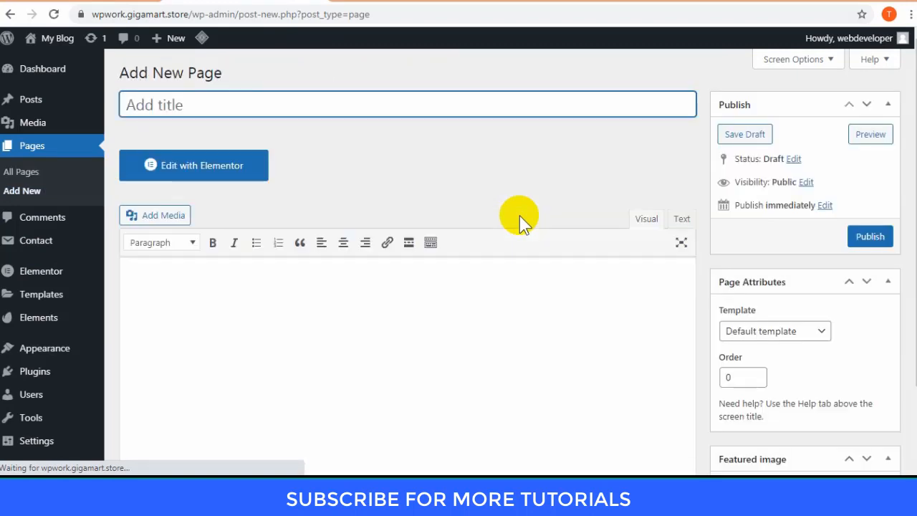
pyautogui.write('Home')
pyautogui.click(890, 242)
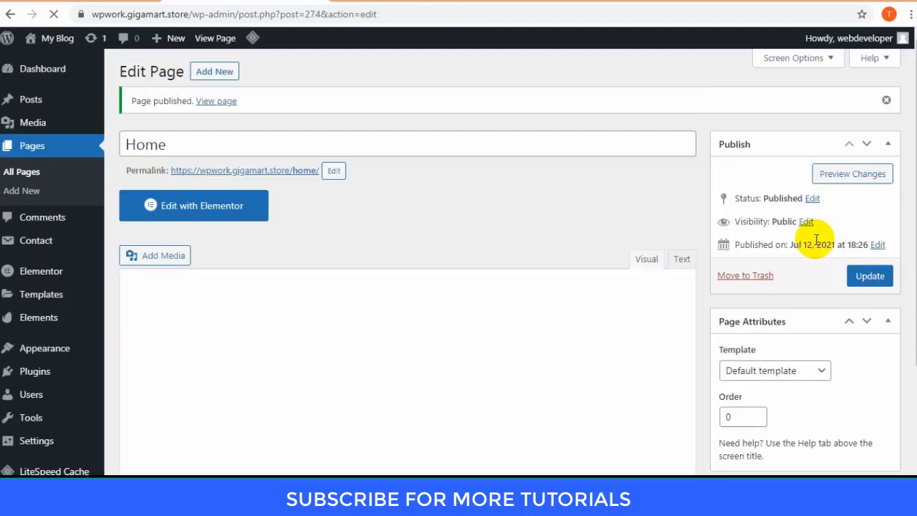
pyautogui.scroll(-2, 796, 347)
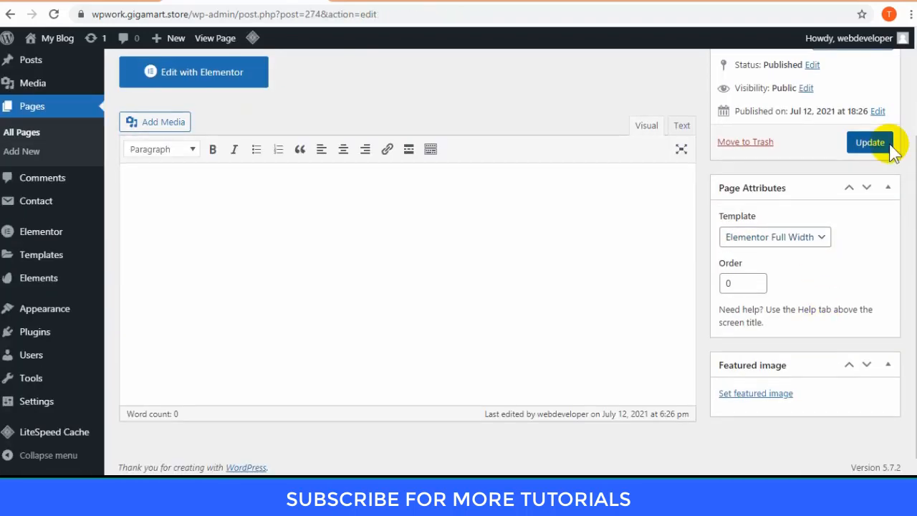
pyautogui.click(886, 144)
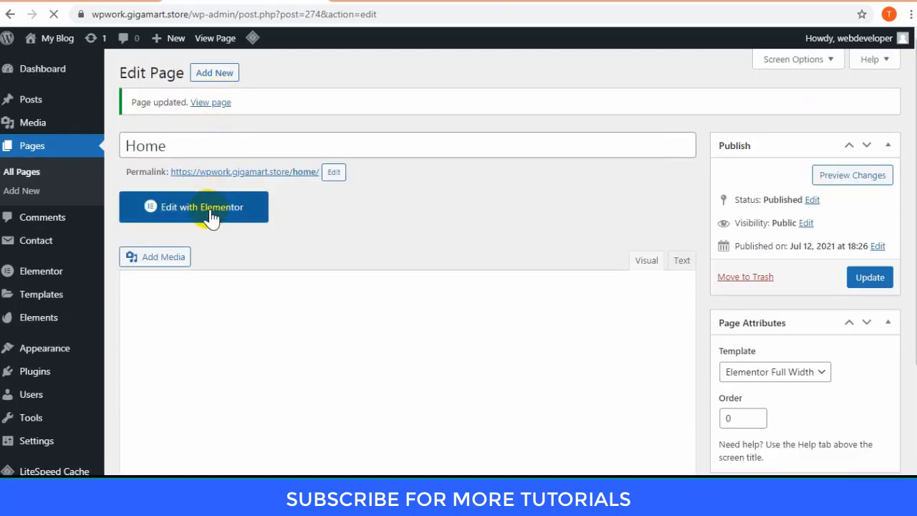
# Edit the Home page with Elementor, insert the saved Home Version Two section with its document settings, and update the page.
pyautogui.click(207, 198)
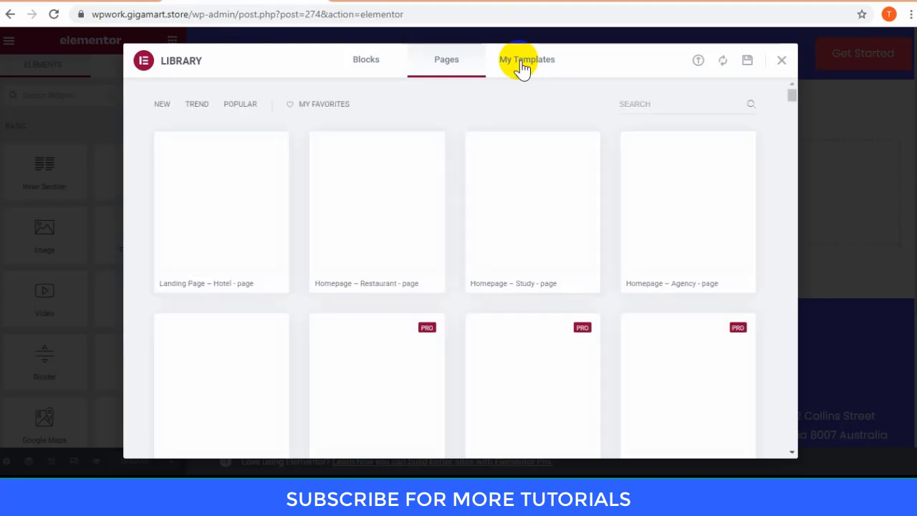
pyautogui.click(523, 63)
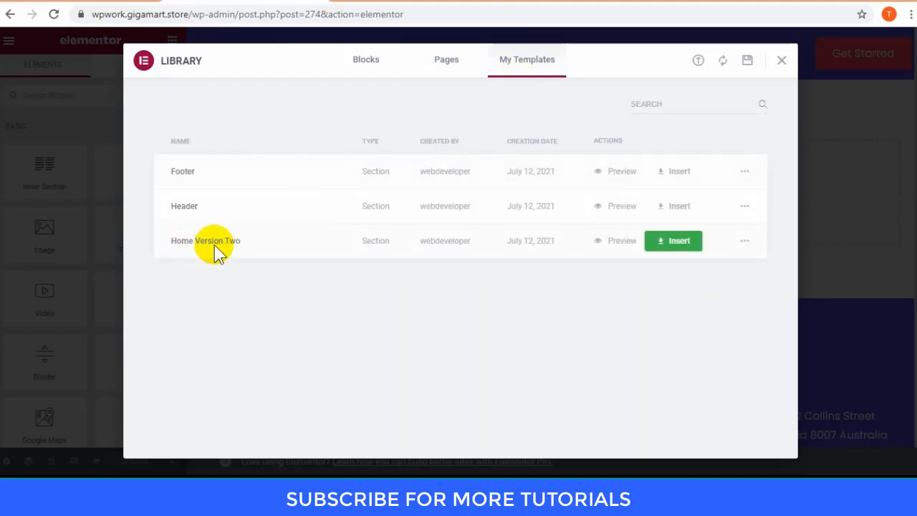
pyautogui.click(677, 241)
pyautogui.click(520, 306)
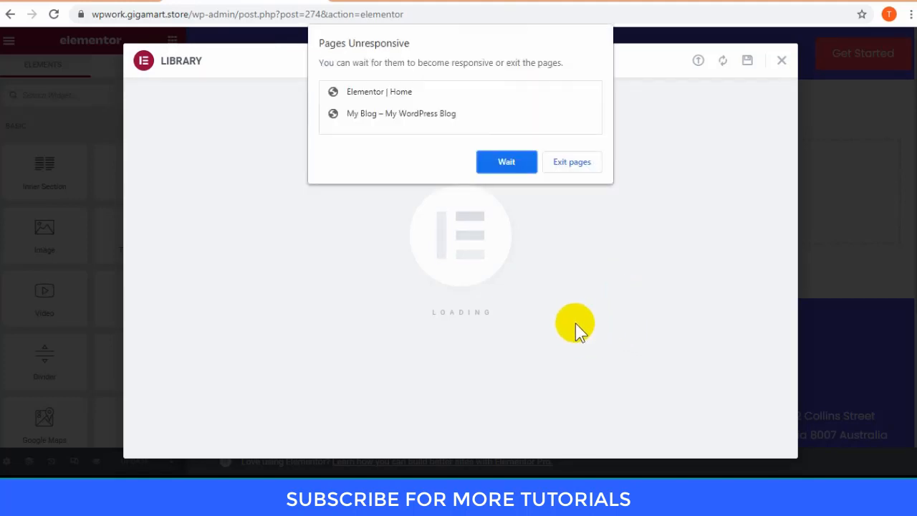
pyautogui.click(528, 156)
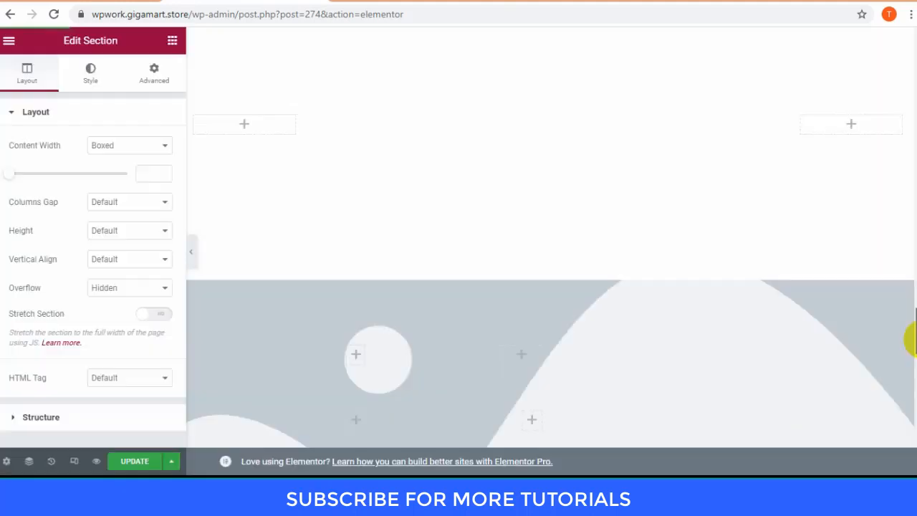
pyautogui.moveTo(907, 337); pyautogui.dragTo(910, 68)
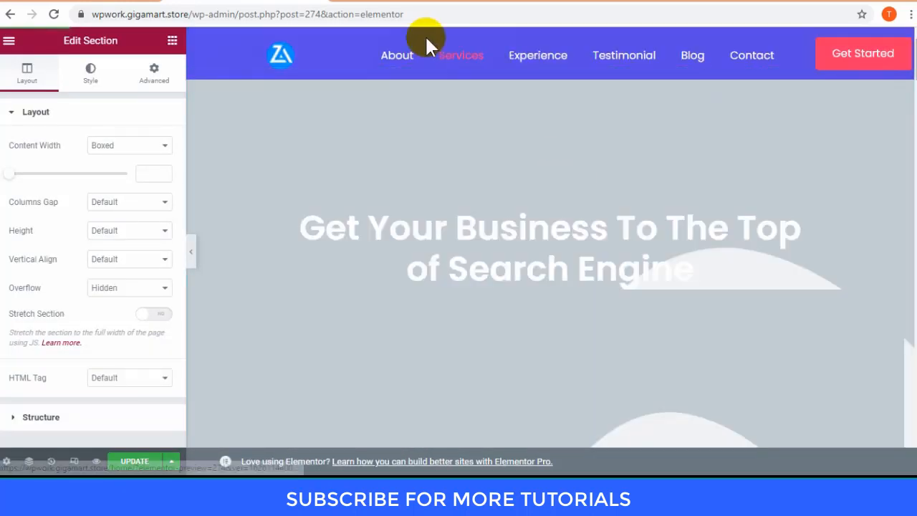
pyautogui.click(154, 460)
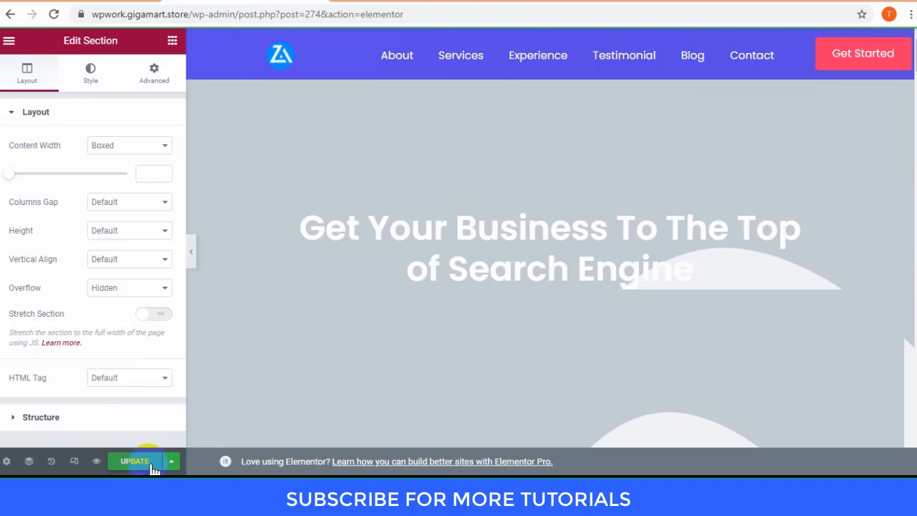
# Set the Home page's Page Layout to Elementor Full Width and update the page.
pyautogui.scroll(-6, 888, 194)
pyautogui.scroll(6, 905, 103)
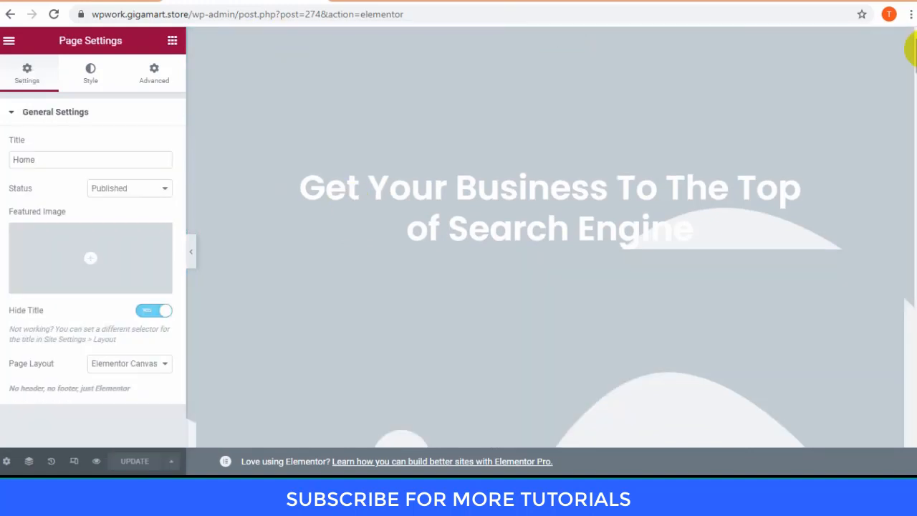
pyautogui.moveTo(915, 50)
pyautogui.mouseDown()
pyautogui.moveTo(914, 430)
pyautogui.moveTo(915, 56)
pyautogui.mouseUp()
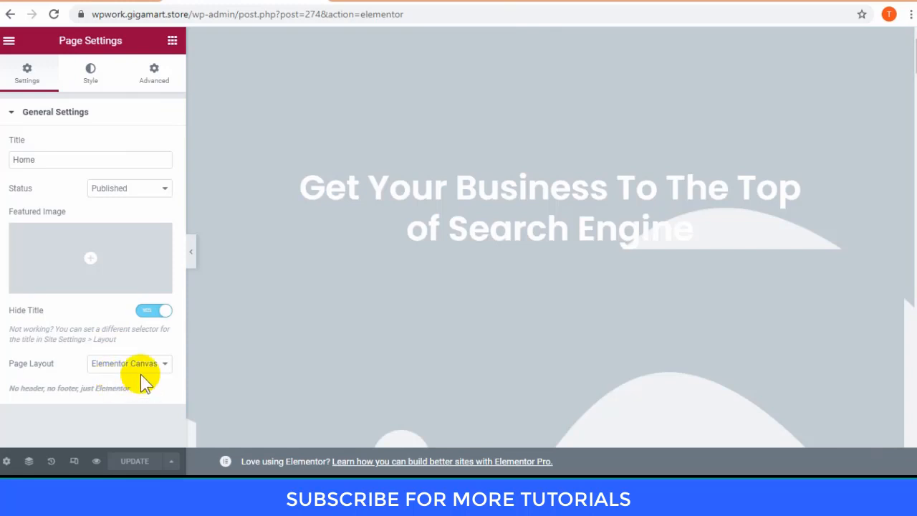
pyautogui.click(112, 372)
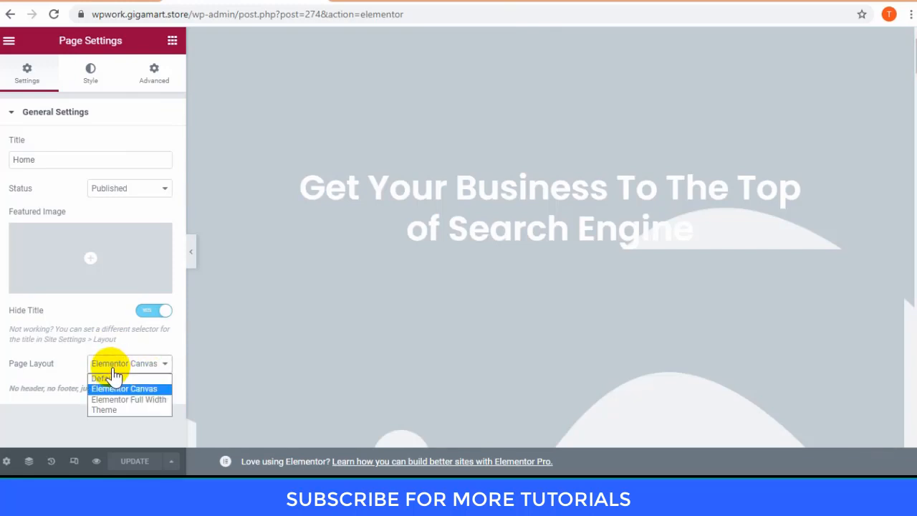
pyautogui.click(195, 414)
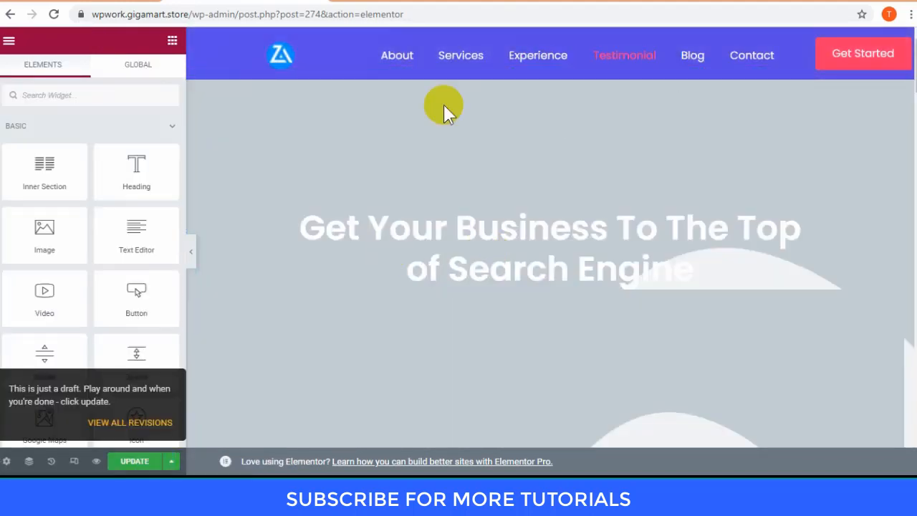
pyautogui.moveTo(913, 61)
pyautogui.mouseDown()
pyautogui.moveTo(911, 438)
pyautogui.moveTo(914, 58)
pyautogui.mouseUp()
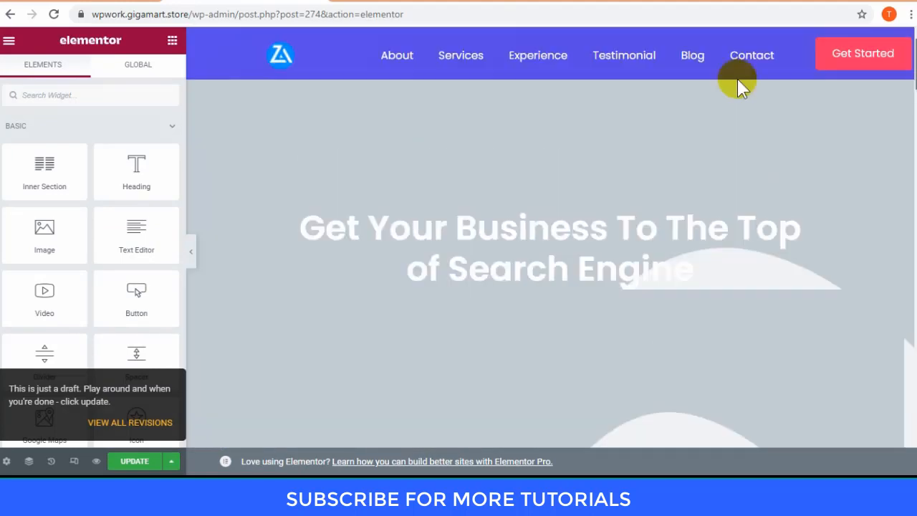
pyautogui.click(153, 465)
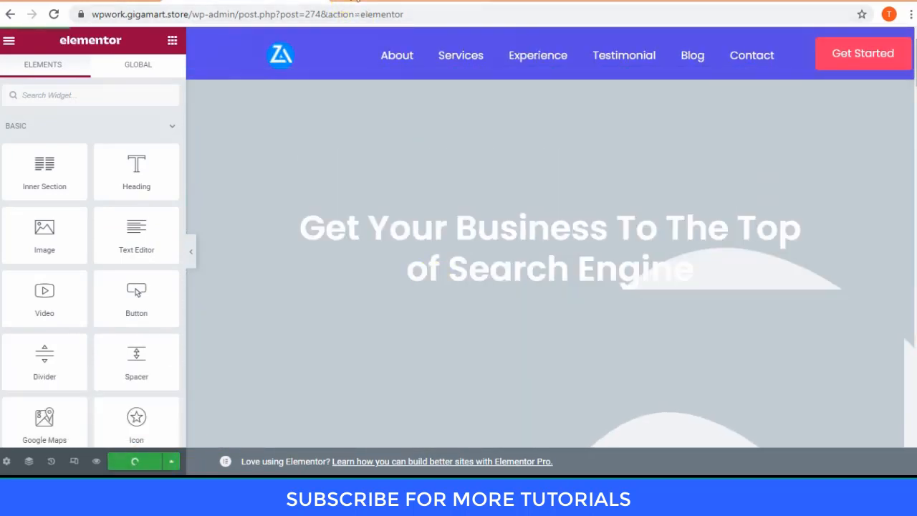
# View the published Home page and compare its sections with the Digim Home Version Two demo page.
pyautogui.click(611, 359)
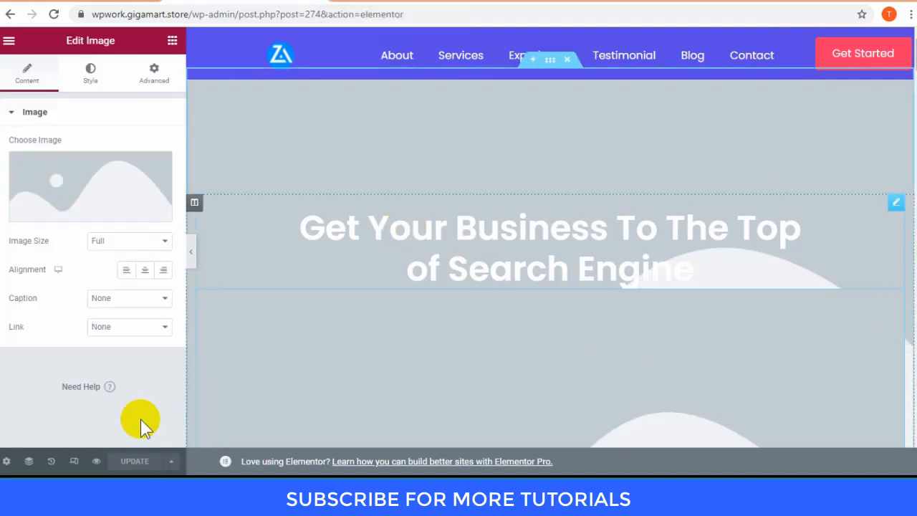
pyautogui.click(8, 41)
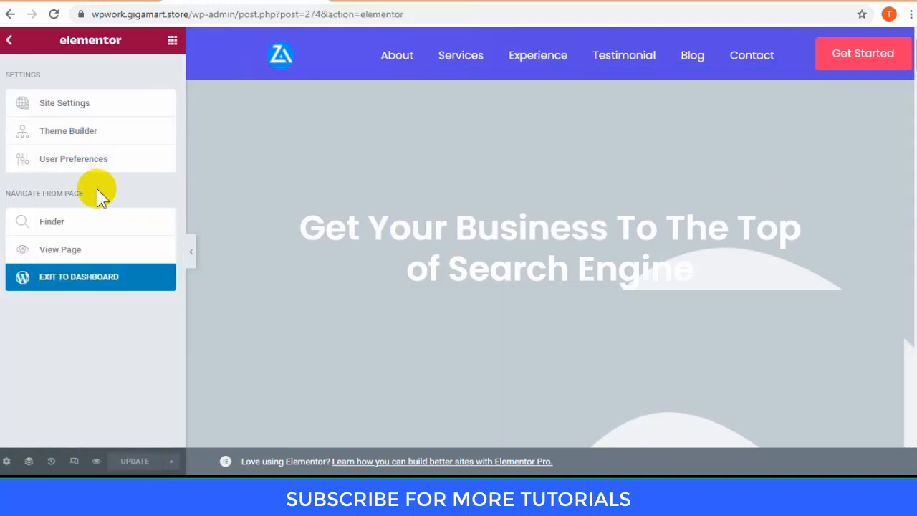
pyautogui.click(139, 251)
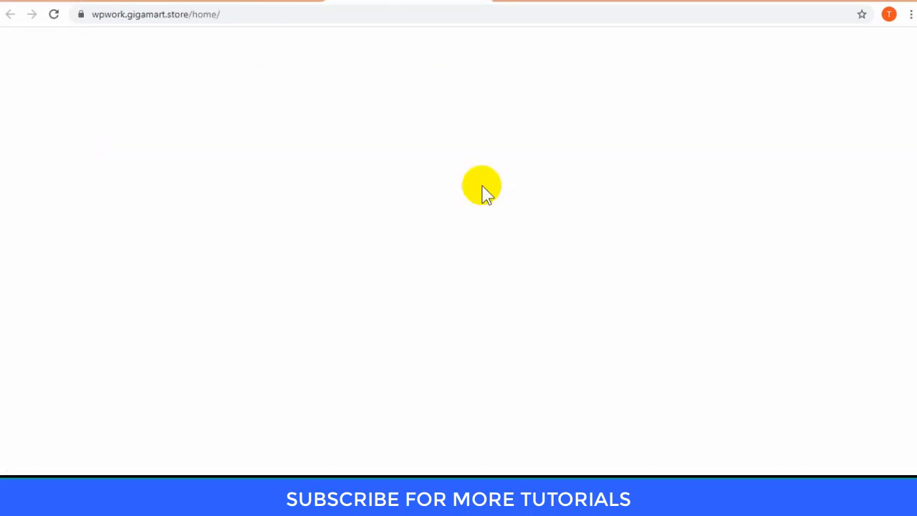
pyautogui.scroll(-10, 908, 57)
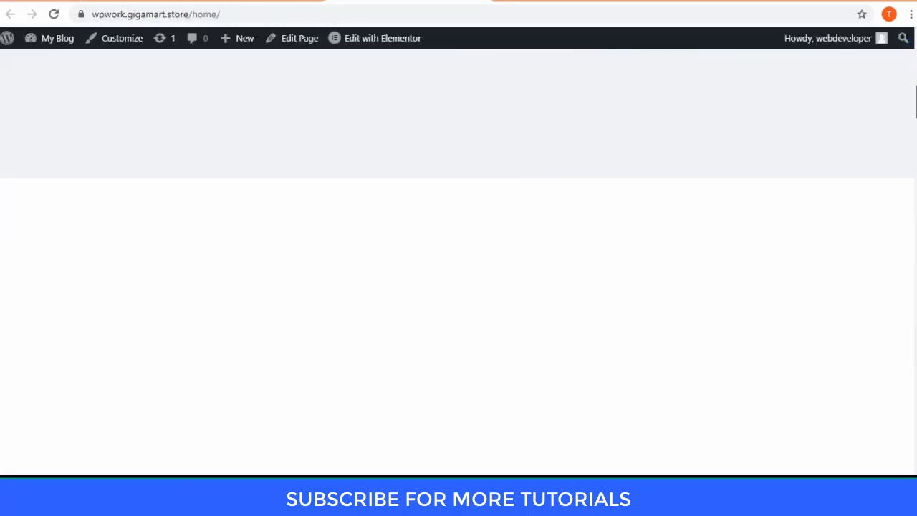
pyautogui.scroll(-15, 459, 263)
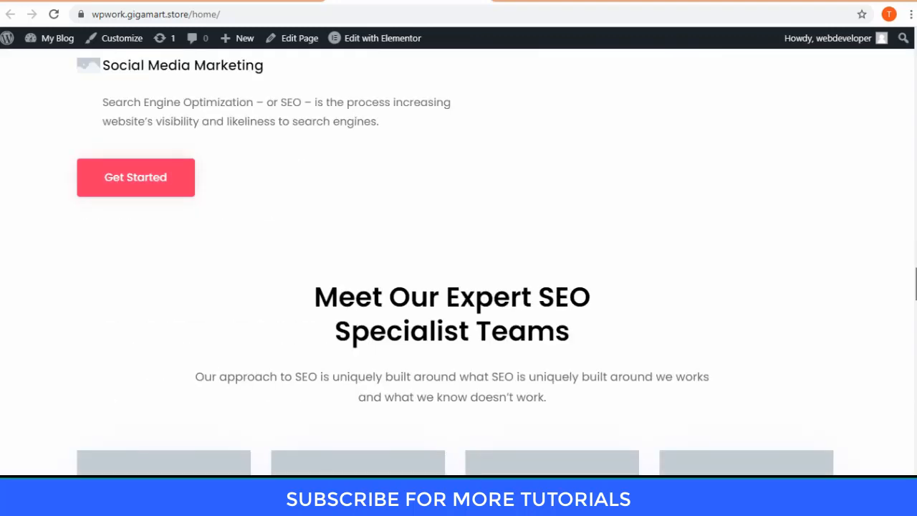
pyautogui.scroll(12, 458, 262)
pyautogui.scroll(6, 458, 262)
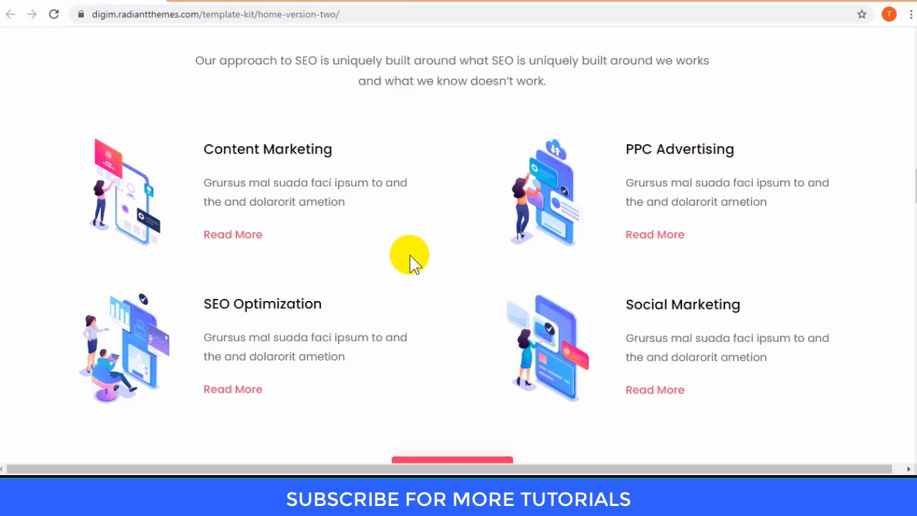
pyautogui.scroll(4, 408, 262)
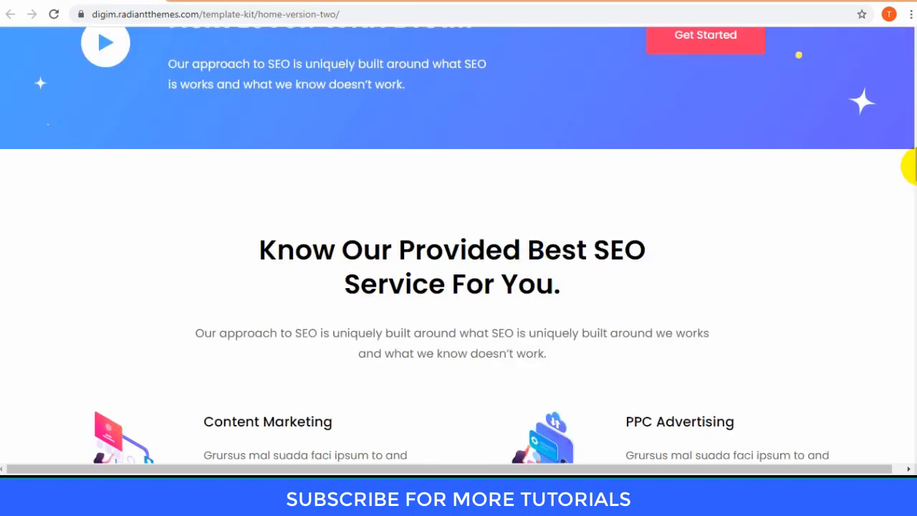
pyautogui.scroll(10, 908, 166)
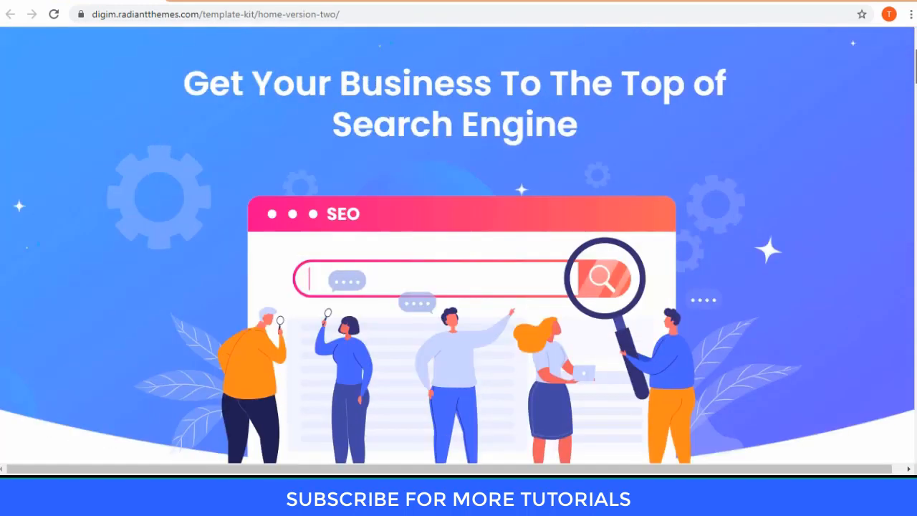
# Inspect the demo page's source files under wp-content/uploads/2020/07, save the banner background hometwo-bannerbg-5-1.png, and close the developer tools.
pyautogui.rightClick(44, 210)
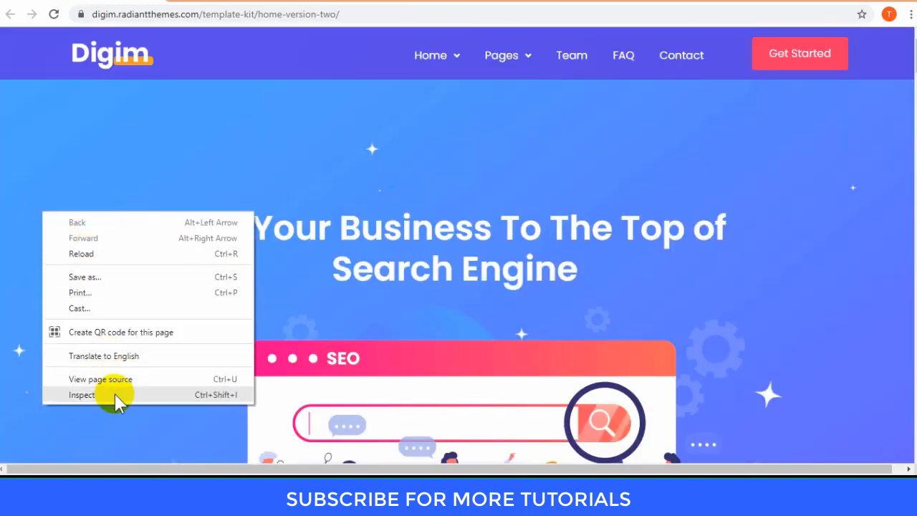
pyautogui.click(142, 396)
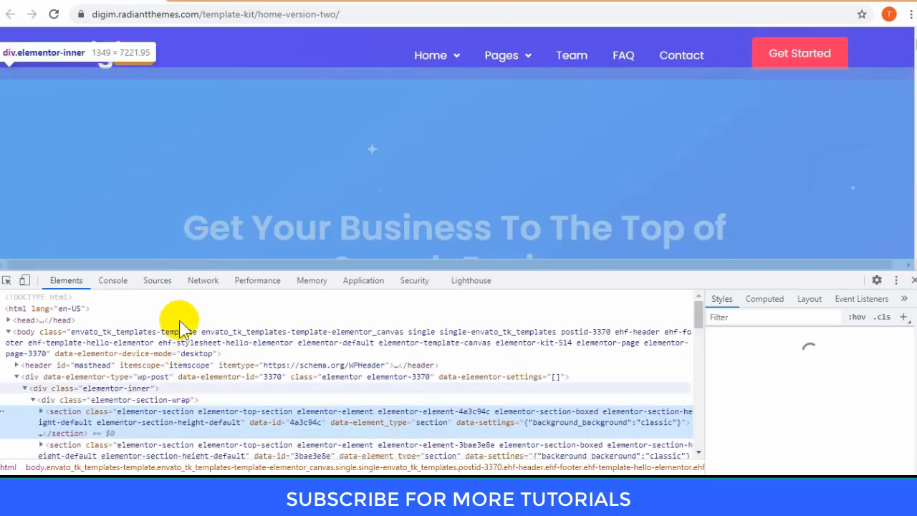
pyautogui.click(157, 280)
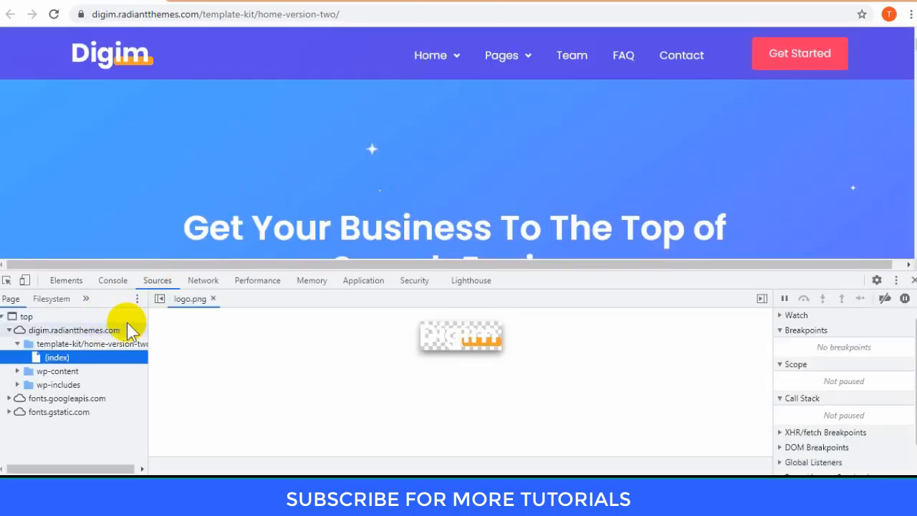
pyautogui.click(17, 370)
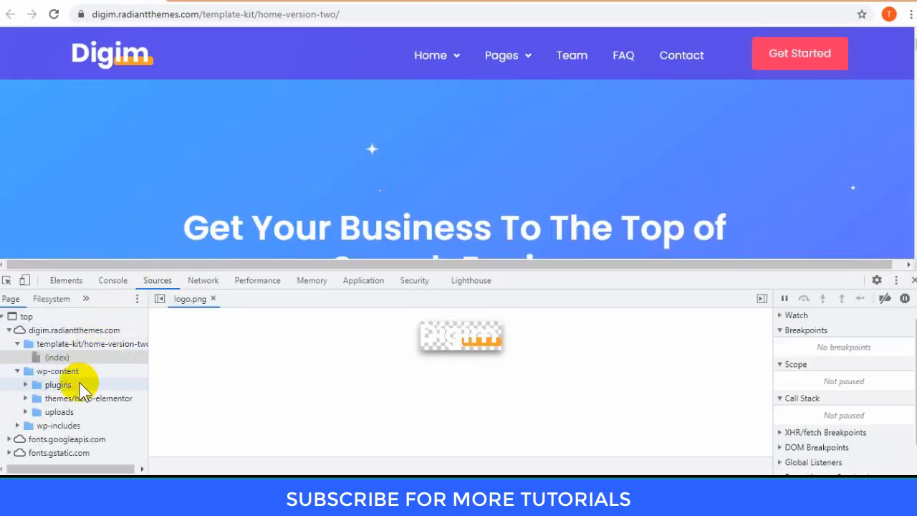
pyautogui.click(71, 411)
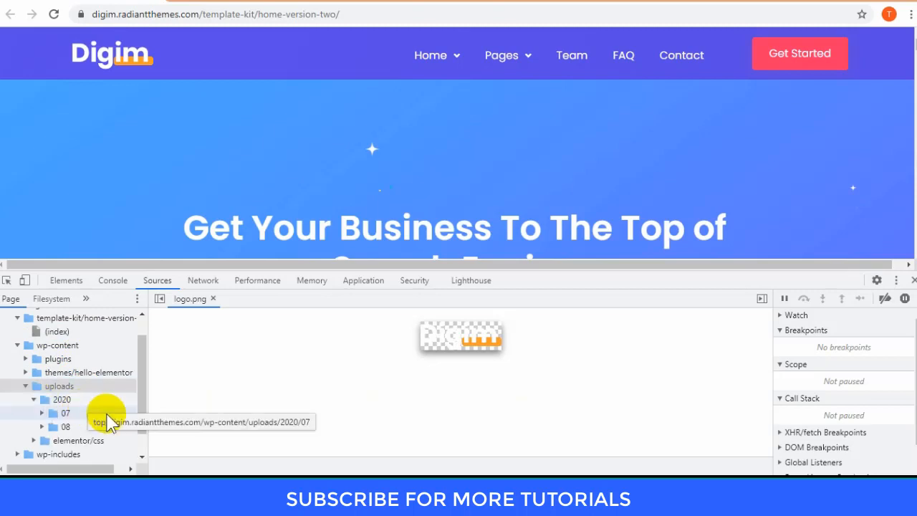
pyautogui.scroll(-1, 108, 419)
pyautogui.click(76, 385)
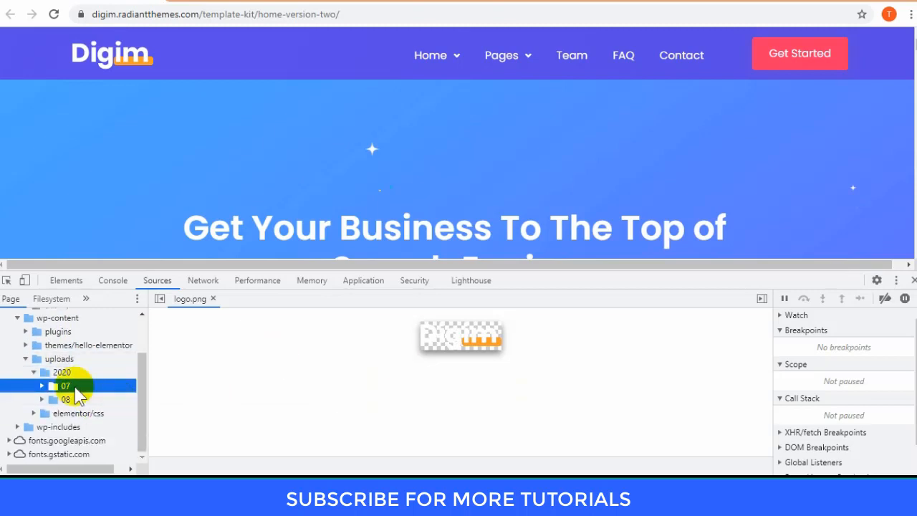
pyautogui.click(43, 385)
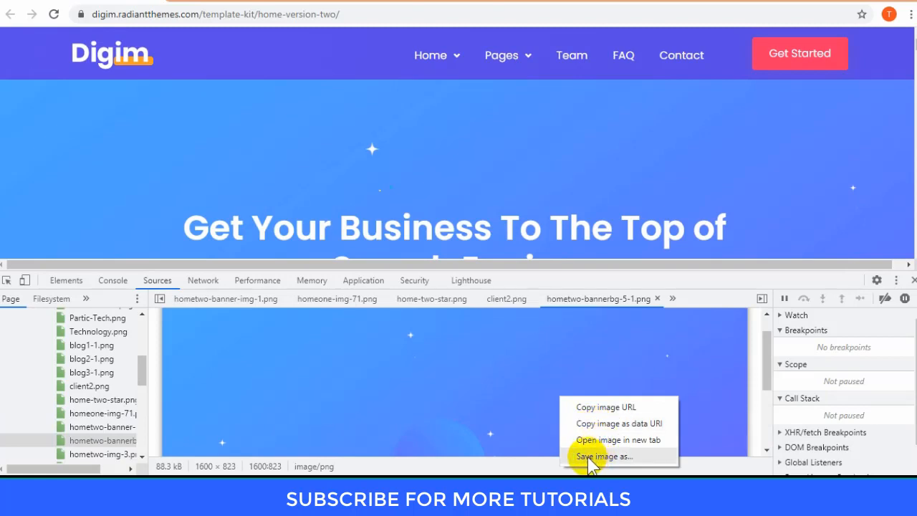
pyautogui.click(588, 456)
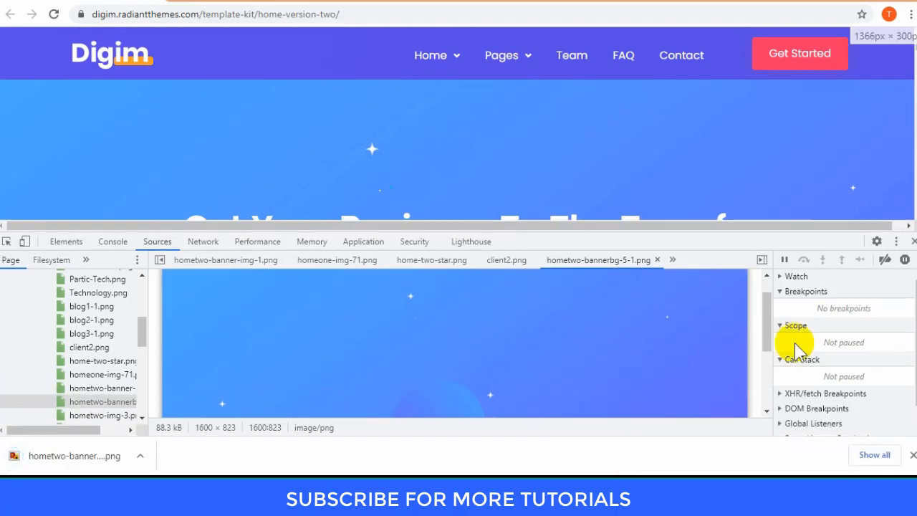
pyautogui.click(911, 242)
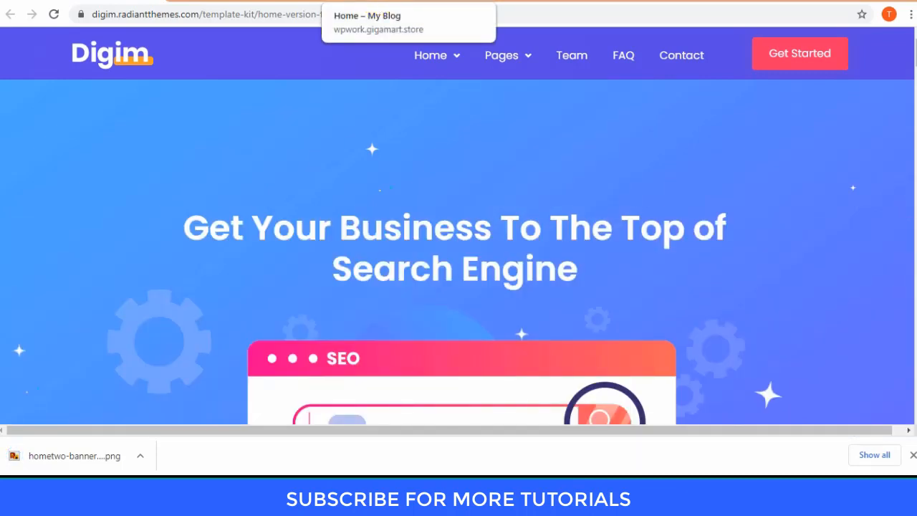
# Return to the Home page's Elementor editor and replace the hero section's placeholder background with the saved blue hometwo-bannerbg image.
pyautogui.click(344, 2)
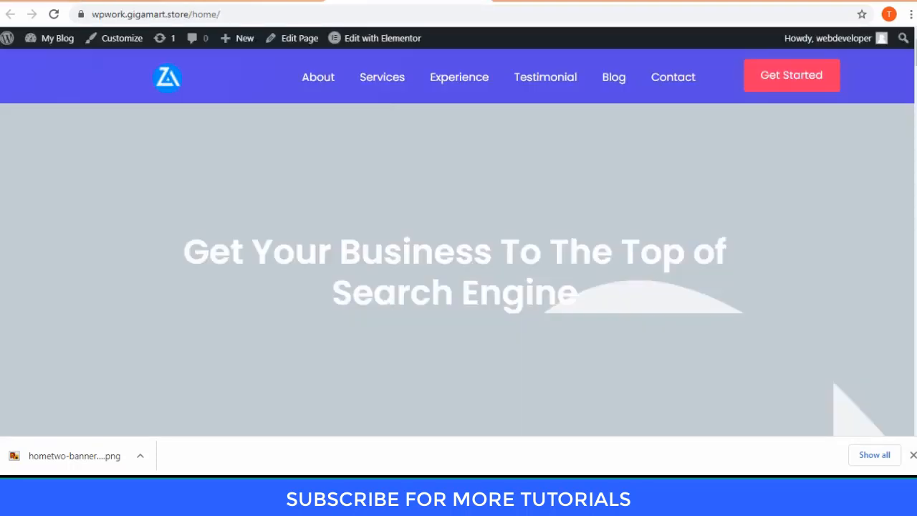
pyautogui.click(382, 38)
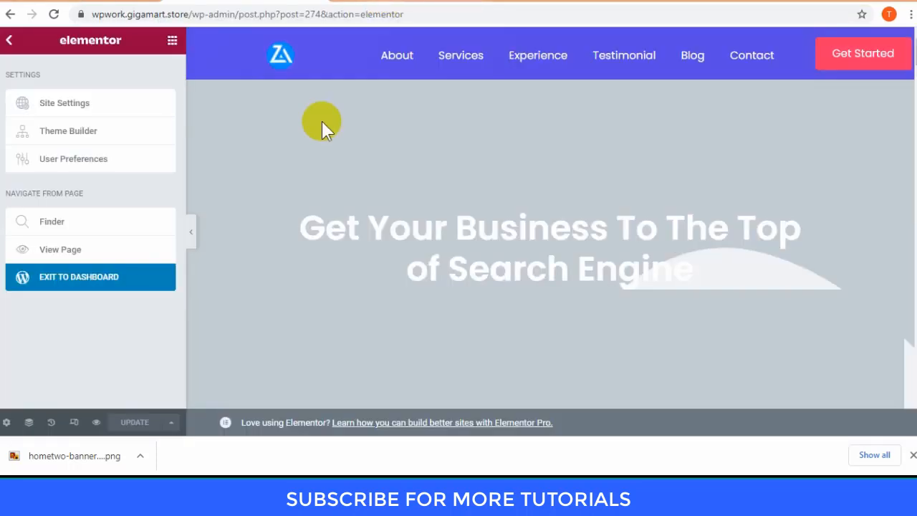
pyautogui.click(28, 422)
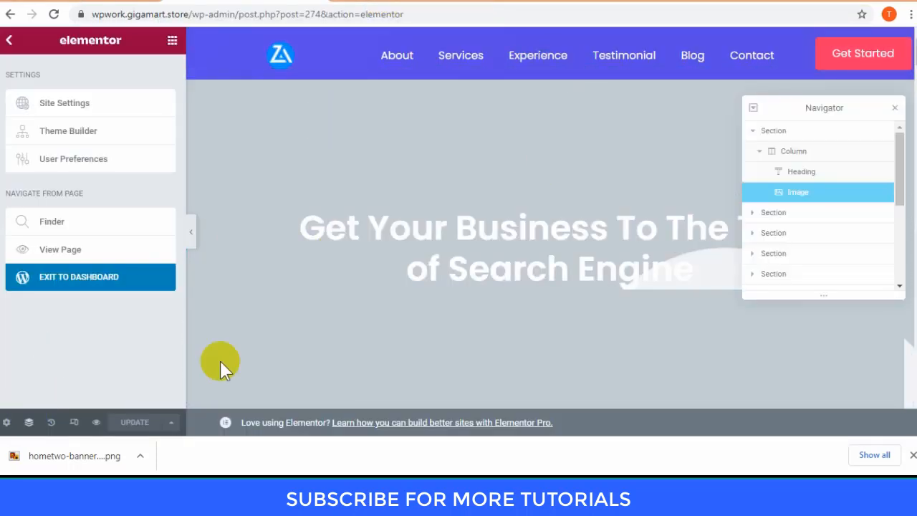
pyautogui.click(222, 364)
pyautogui.moveTo(107, 285)
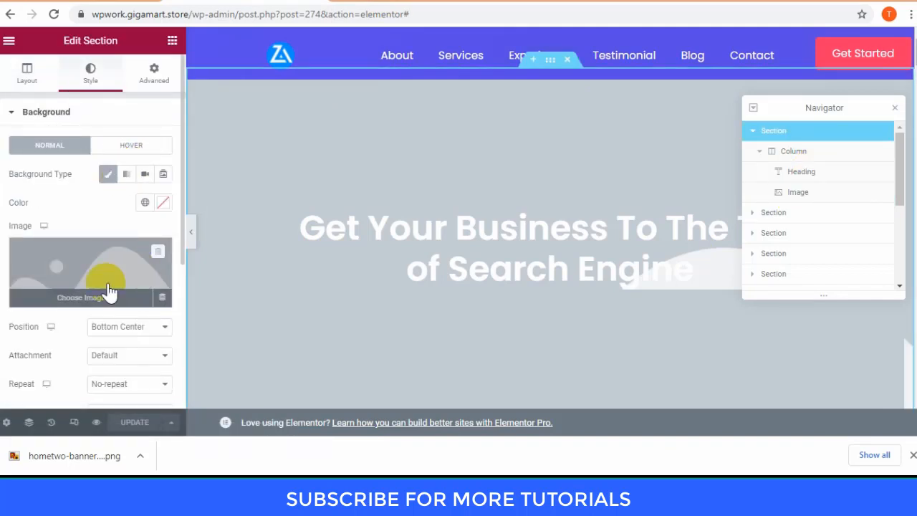
pyautogui.click(28, 421)
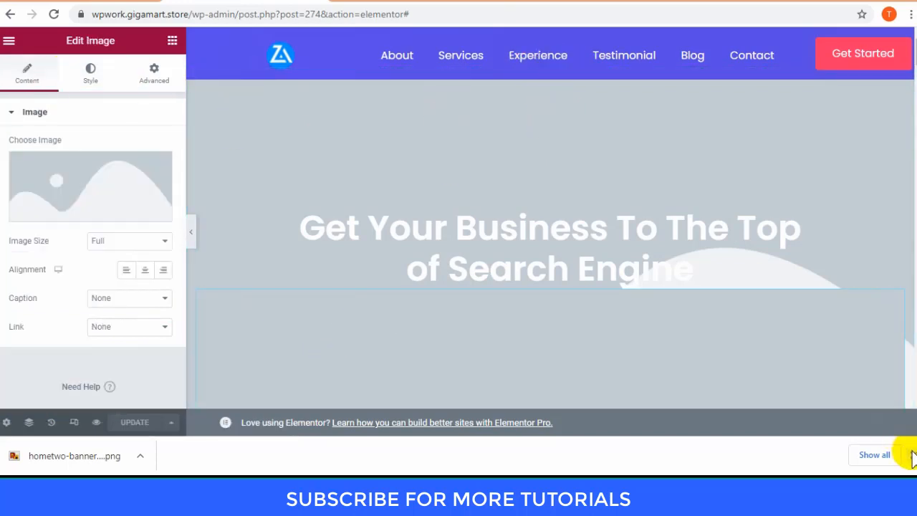
pyautogui.click(29, 422)
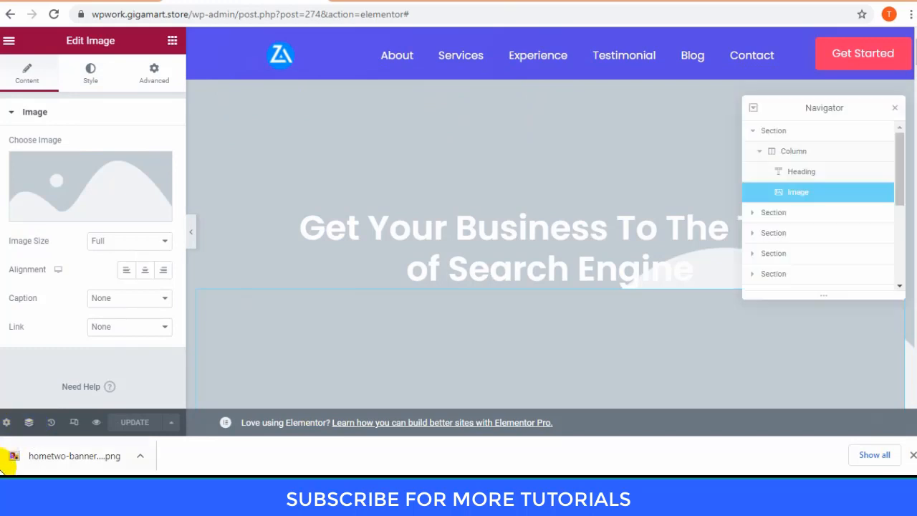
pyautogui.click(849, 133)
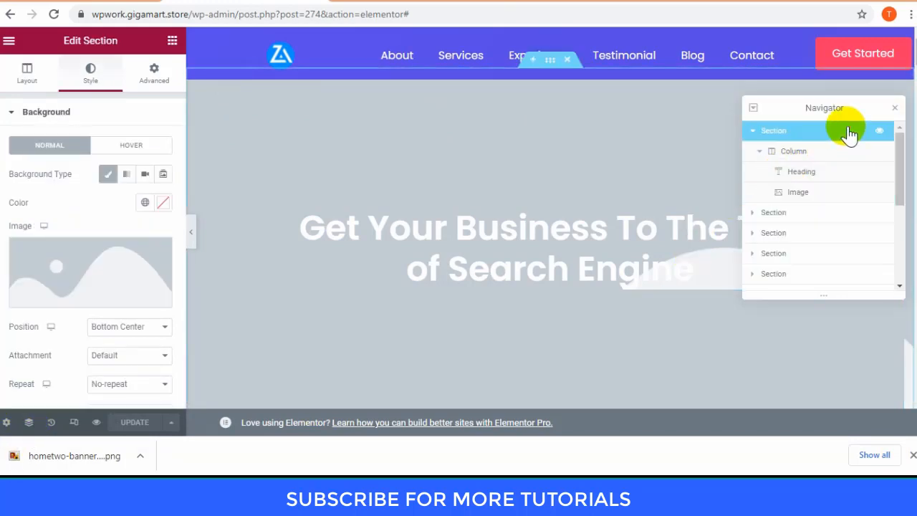
pyautogui.click(133, 270)
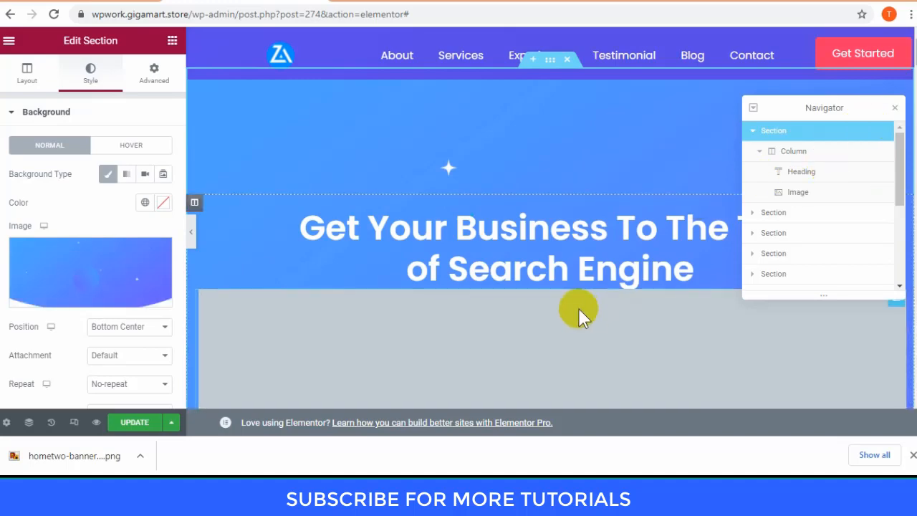
# Replace the hero section's placeholder Image widget picture with hometwo-banner-img-1.png and compare the result with the Digim demo page.
pyautogui.scroll(-5, 417, 287)
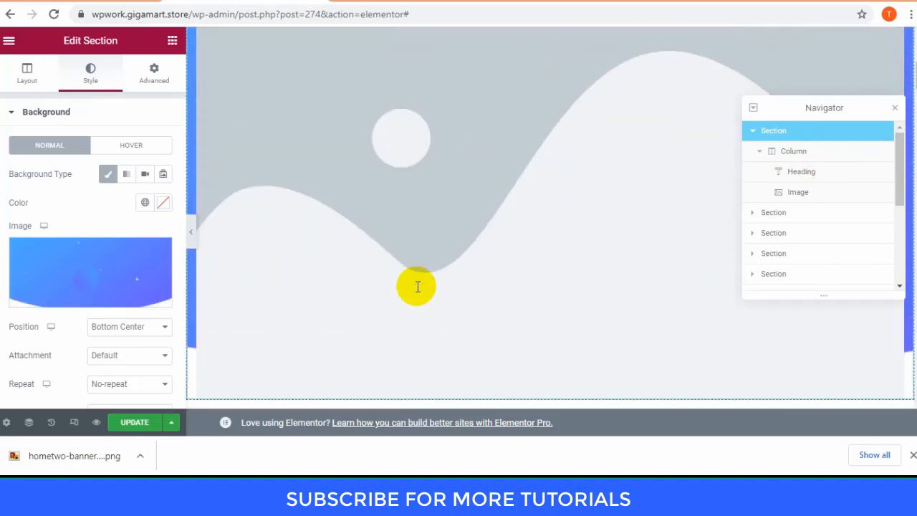
pyautogui.scroll(3, 417, 286)
pyautogui.click(340, 301)
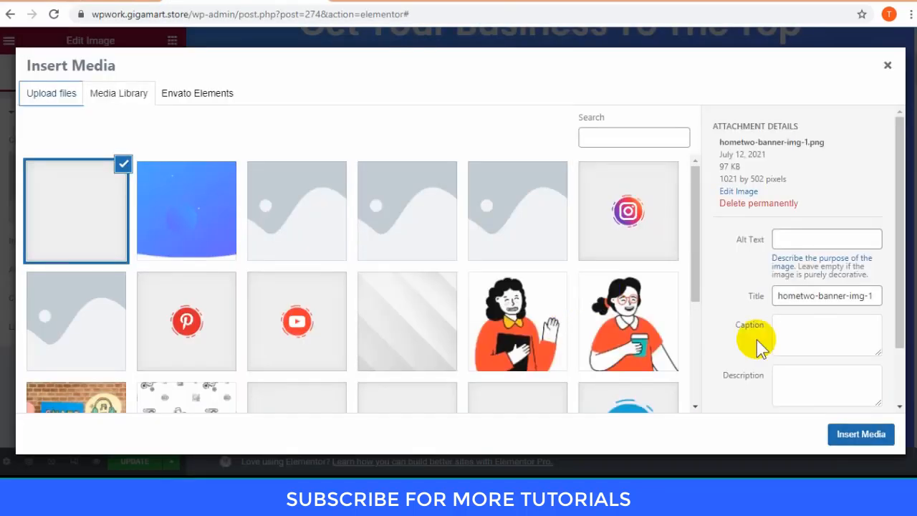
pyautogui.click(839, 437)
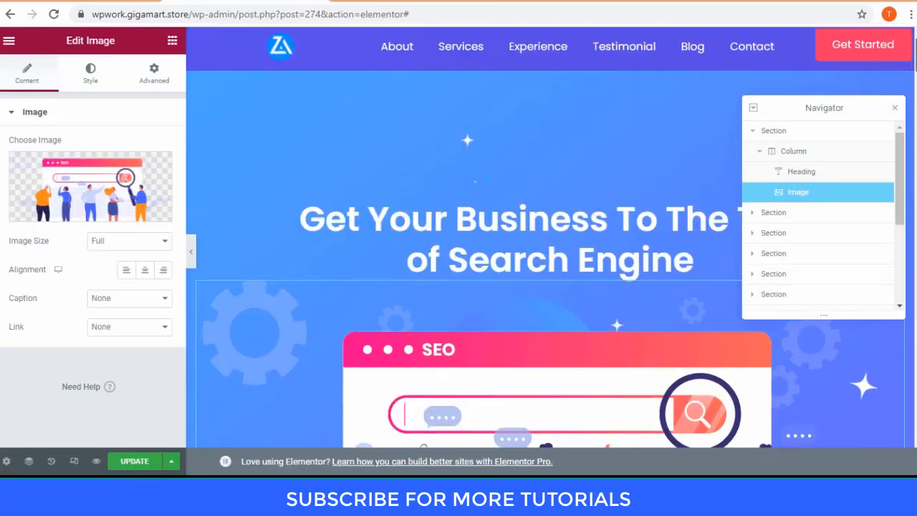
pyautogui.scroll(-5, 550, 237)
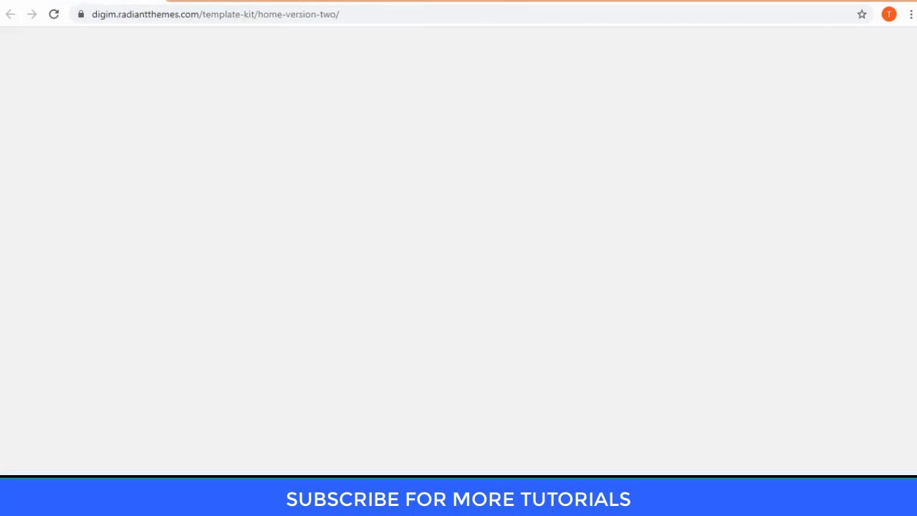
pyautogui.scroll(-3, 458, 244)
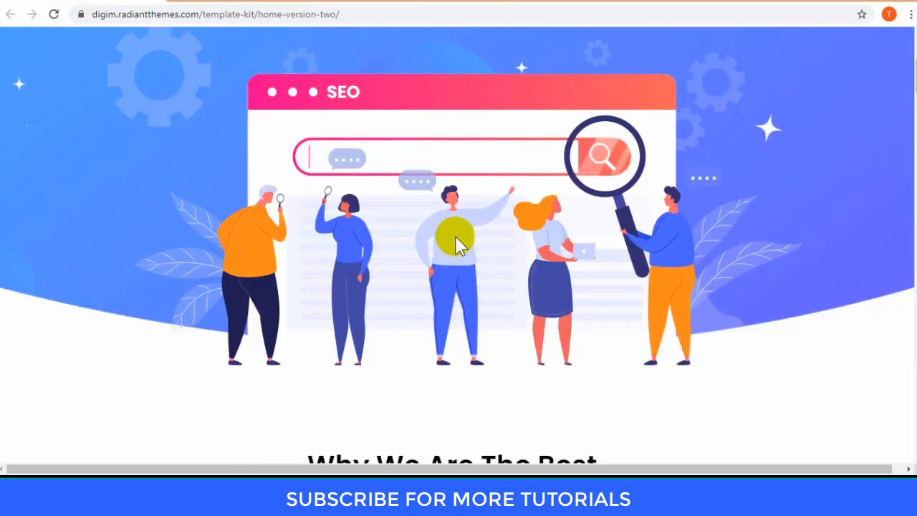
pyautogui.scroll(4, 455, 243)
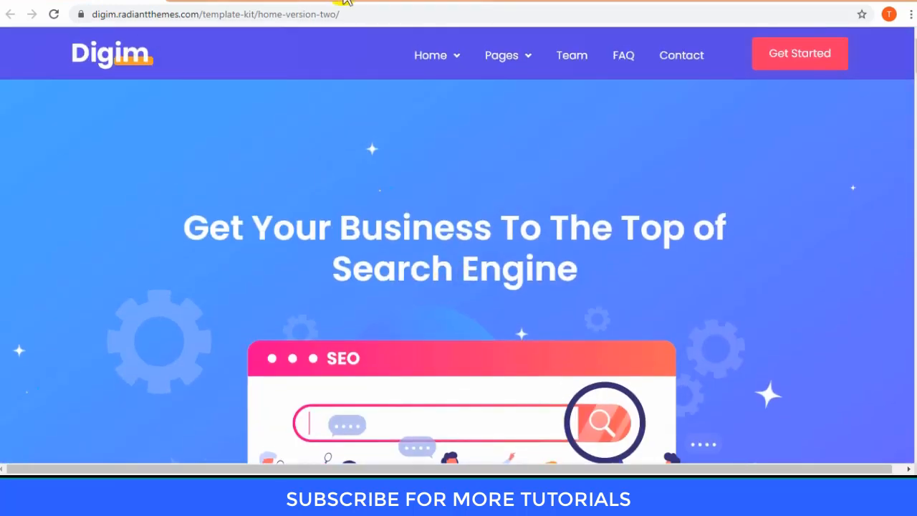
pyautogui.click(343, 3)
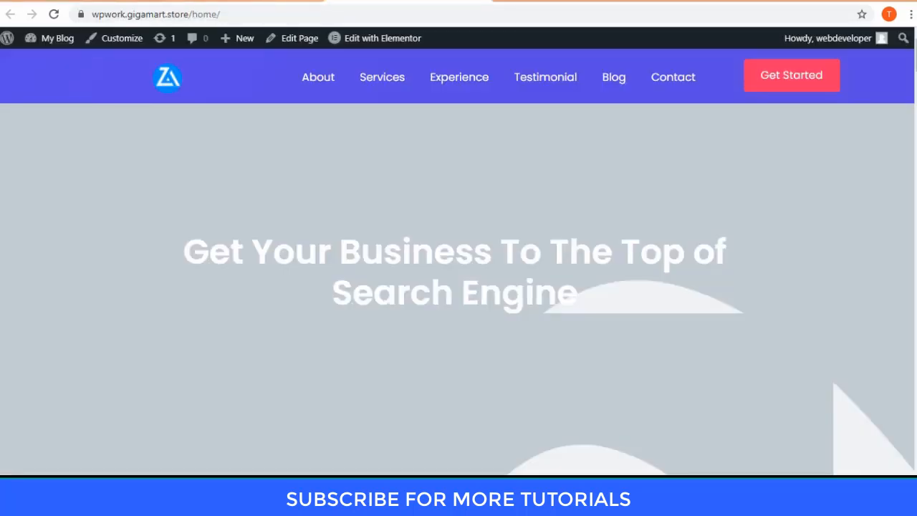
# Back in the Elementor editor, close the Navigator and change the hero heading's title to "ABOUT US".
pyautogui.click(282, 5)
pyautogui.click(894, 107)
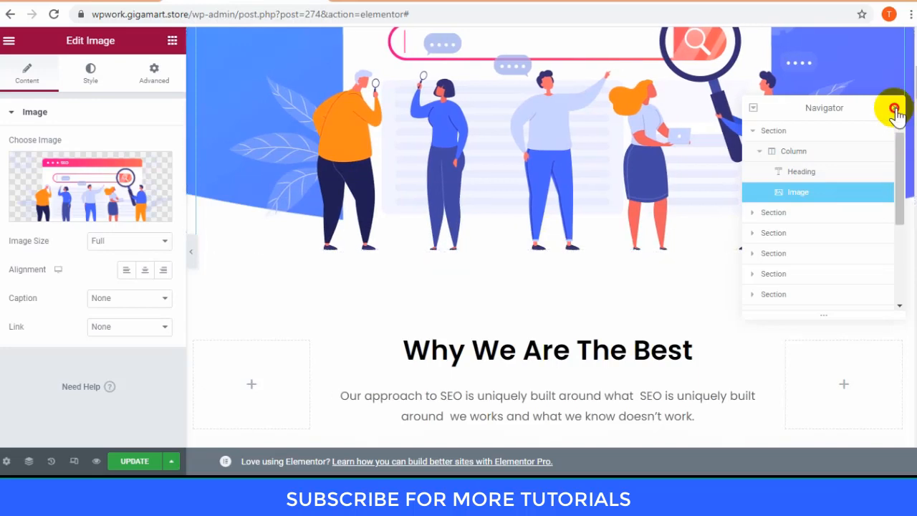
pyautogui.scroll(8, 551, 236)
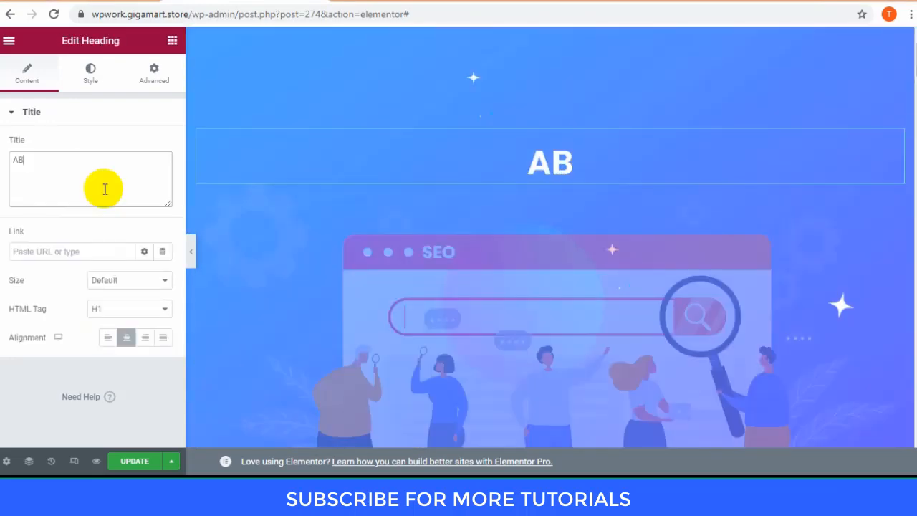
pyautogui.write('S')
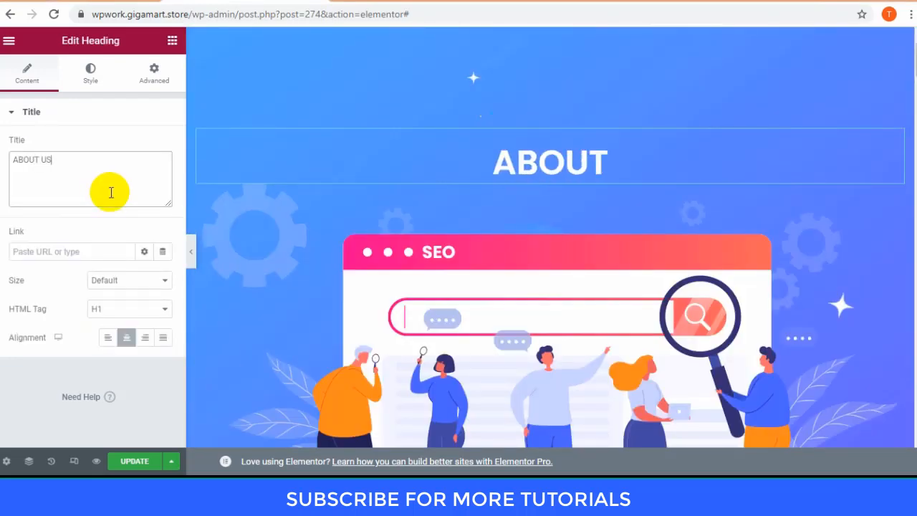
# Change the hero heading's title to "ABOUT ME".
pyautogui.press('BackSpace')
pyautogui.press('BackSpace')
pyautogui.press('BackSpace')
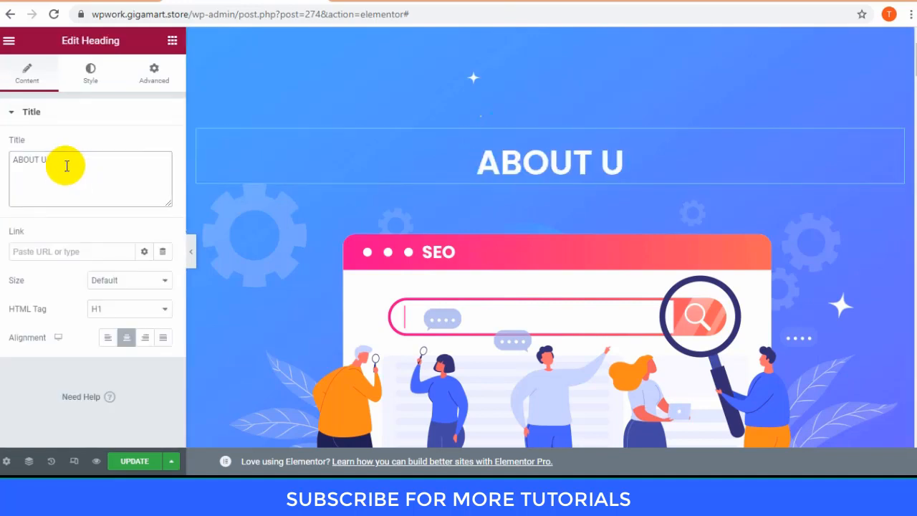
pyautogui.write('m')
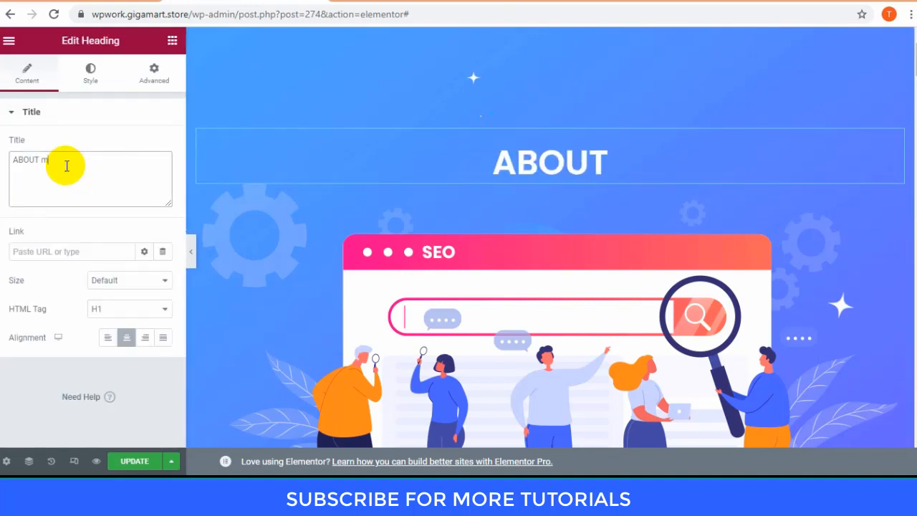
pyautogui.write('e')
pyautogui.press('BackSpace')
pyautogui.press('BackSpace')
pyautogui.press('BackSpace')
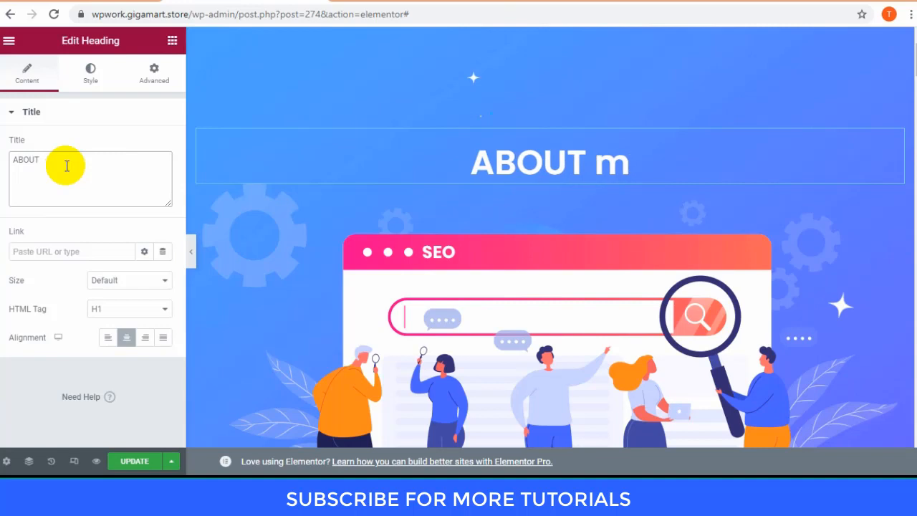
pyautogui.write('ME')
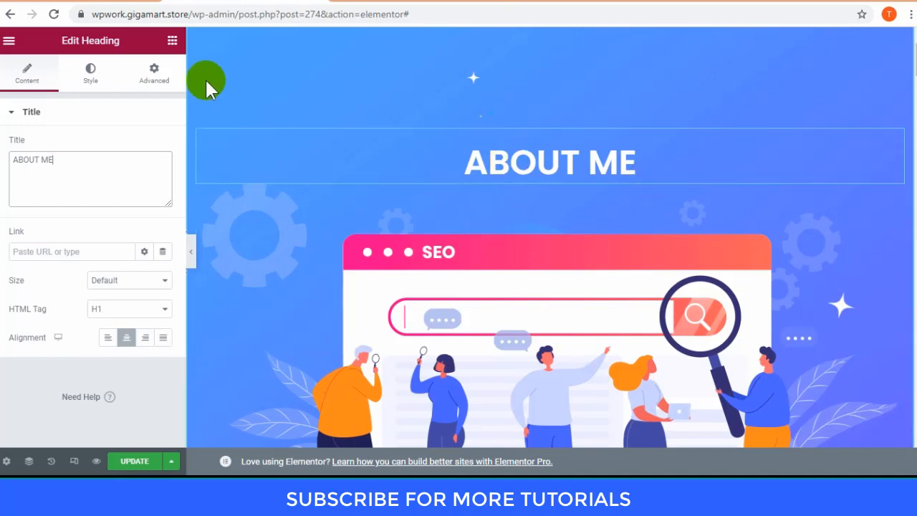
# Add a Text Editor widget between the hero heading and the image, and set its text color to white.
pyautogui.moveTo(127, 221); pyautogui.dragTo(638, 182)
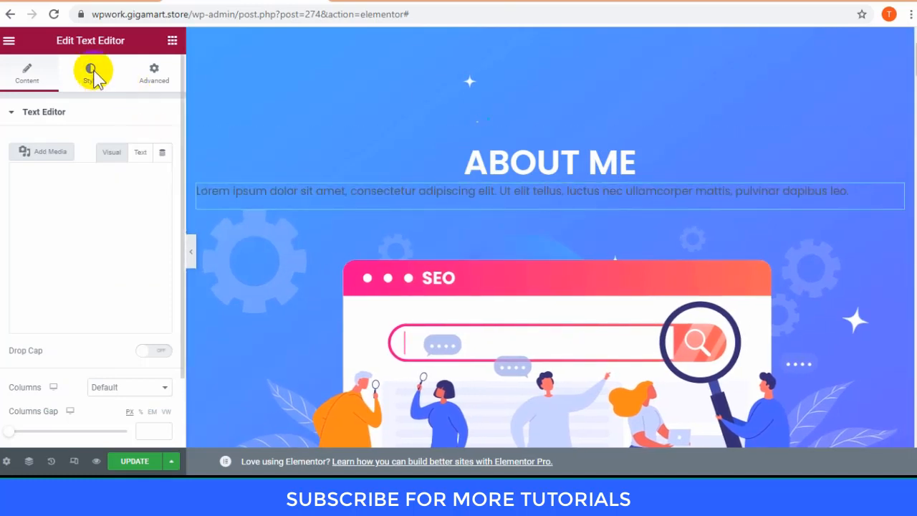
pyautogui.click(90, 71)
pyautogui.click(162, 174)
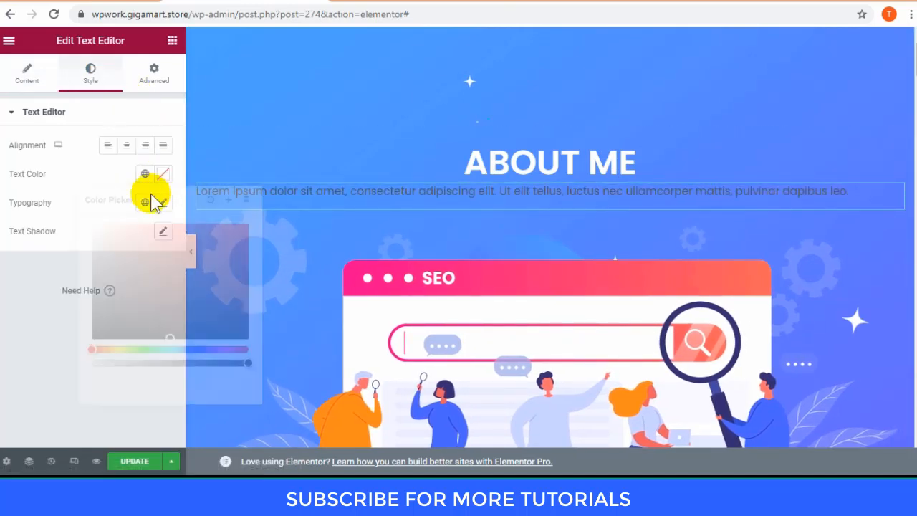
pyautogui.click(96, 225)
pyautogui.click(21, 261)
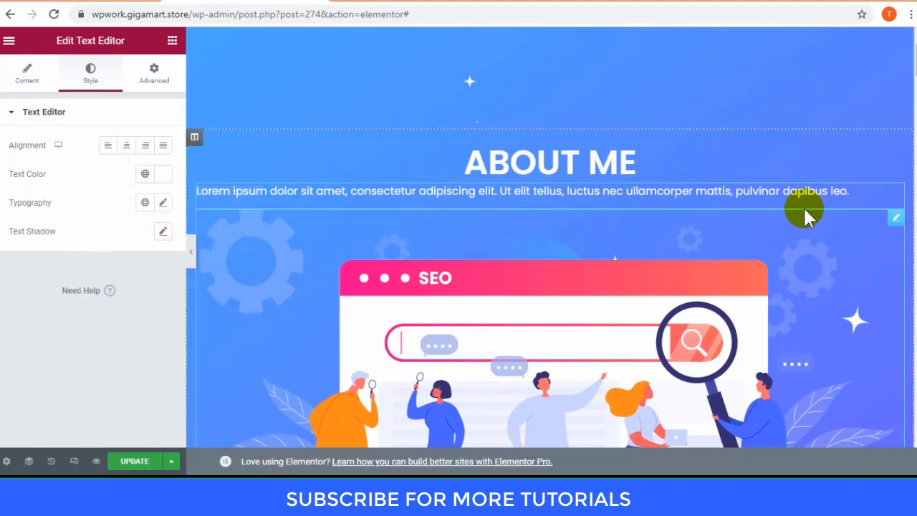
# Select the hero section through the Navigator, set its top padding to 120 px, and close the Navigator.
pyautogui.click(914, 77)
pyautogui.moveTo(910, 80); pyautogui.dragTo(914, 37)
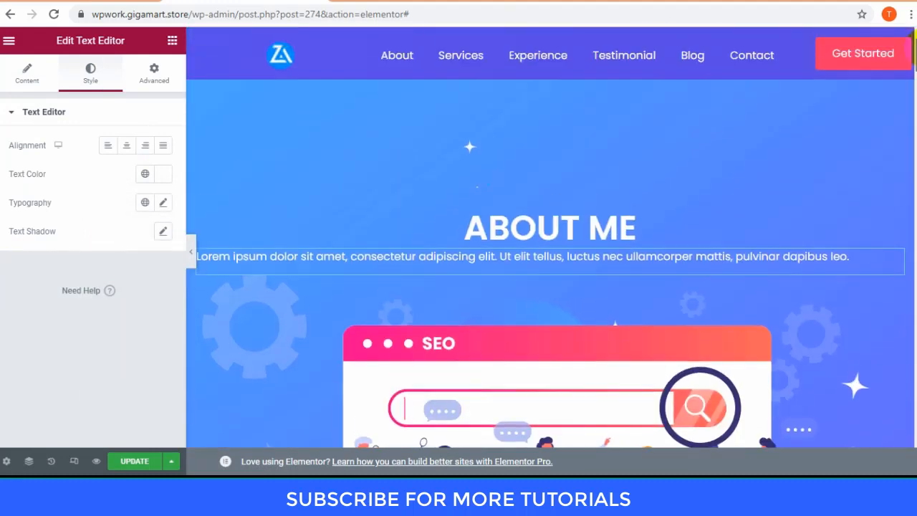
pyautogui.click(29, 461)
pyautogui.click(830, 139)
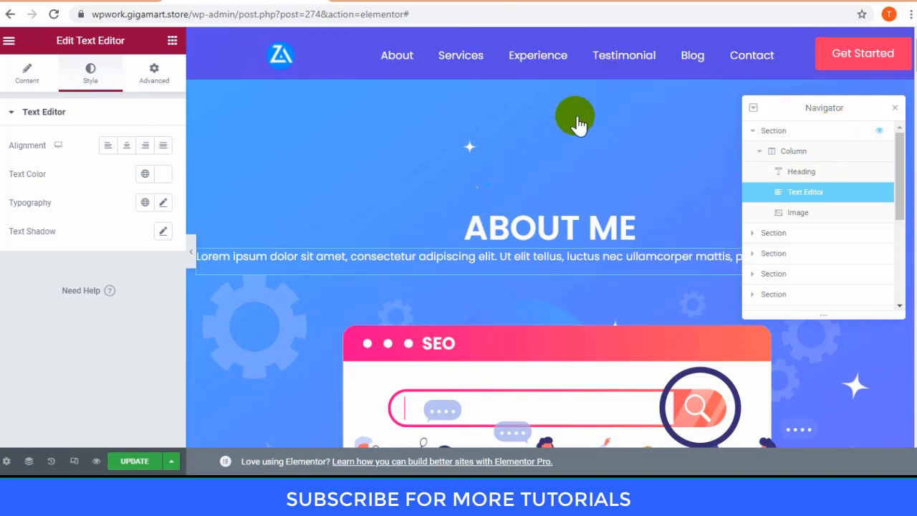
pyautogui.click(154, 72)
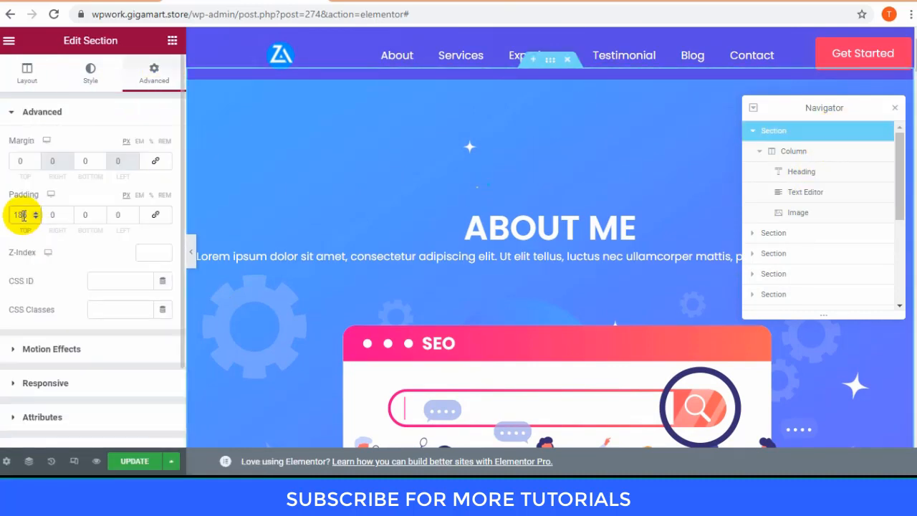
pyautogui.write('0120')
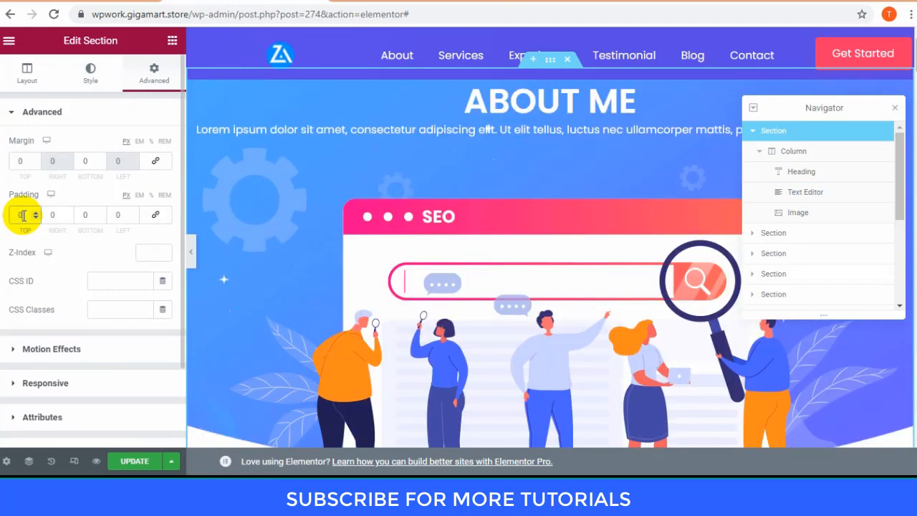
pyautogui.scroll(-3, 506, 247)
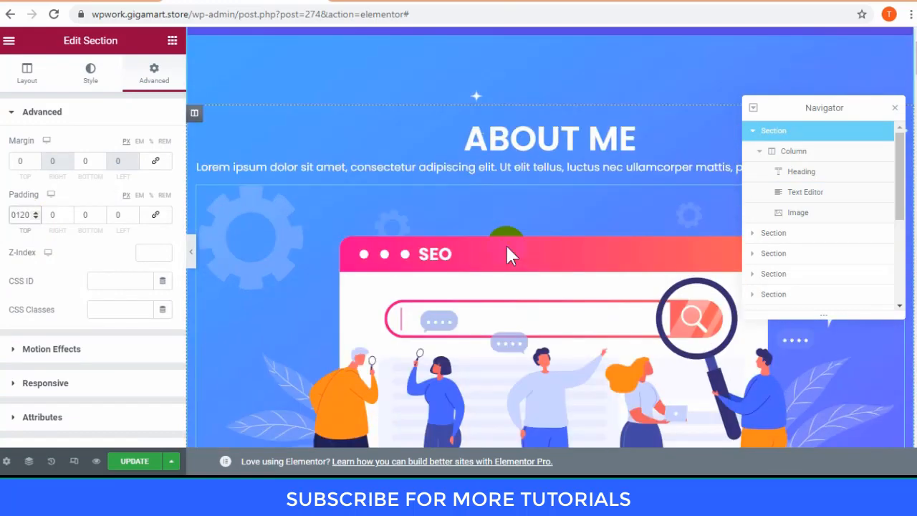
pyautogui.scroll(1, 506, 247)
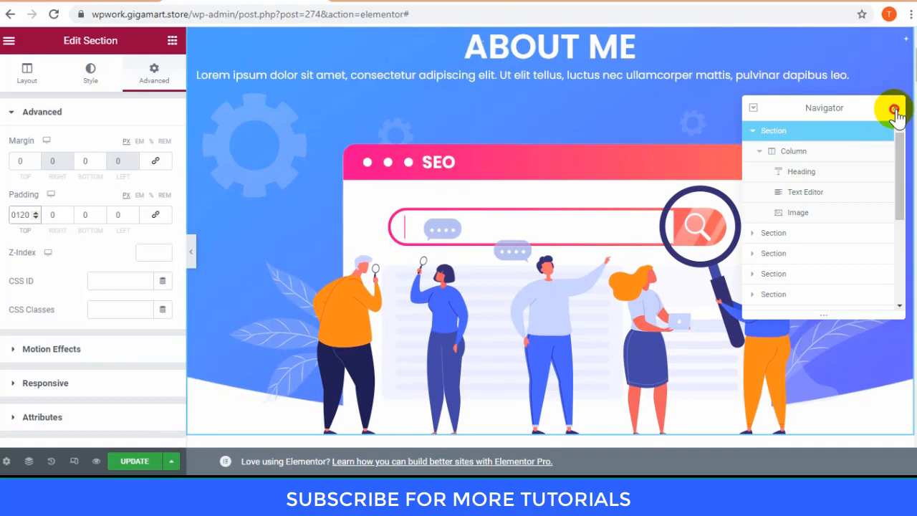
pyautogui.click(895, 111)
# Repeat the hero text widget's Lorem ipsum paragraph so it appears three times, and update the page.
pyautogui.click(681, 76)
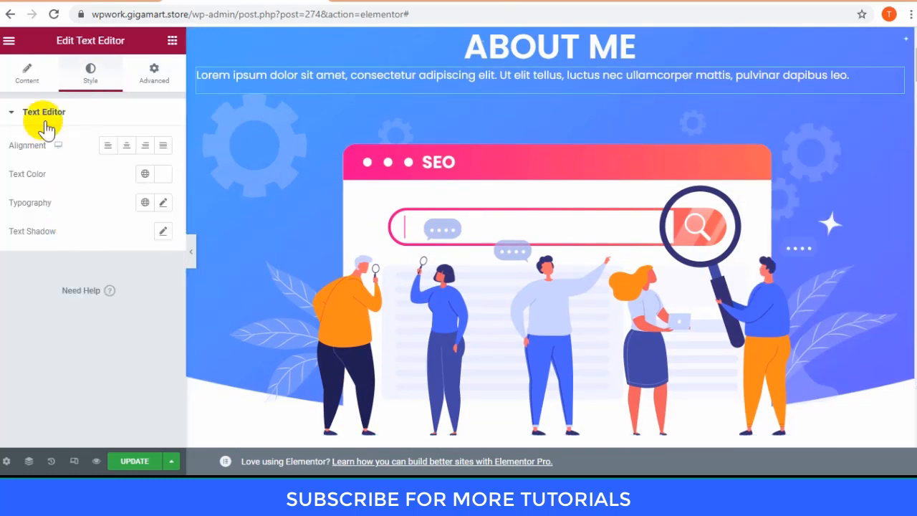
pyautogui.click(27, 72)
pyautogui.tripleClick(106, 279)
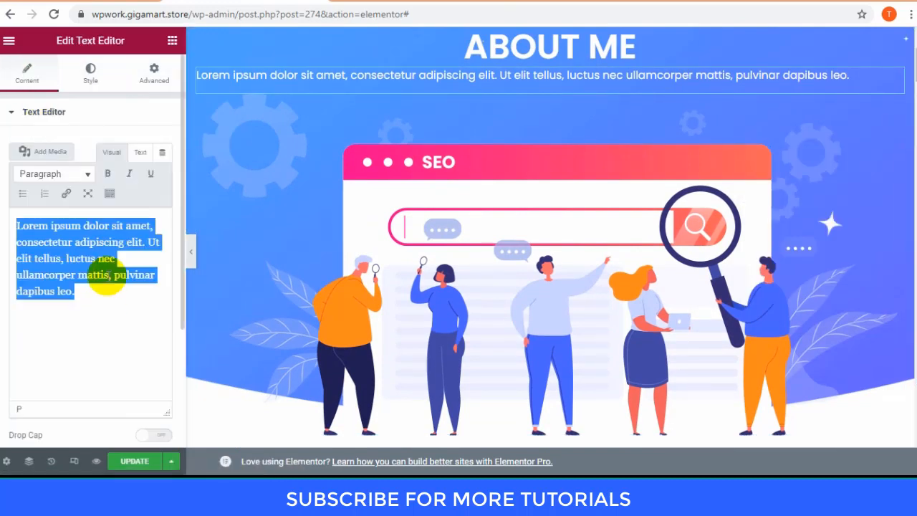
pyautogui.hotkey('ctrl', 'c')
pyautogui.press('Right')
pyautogui.hotkey('ctrl', 'v')
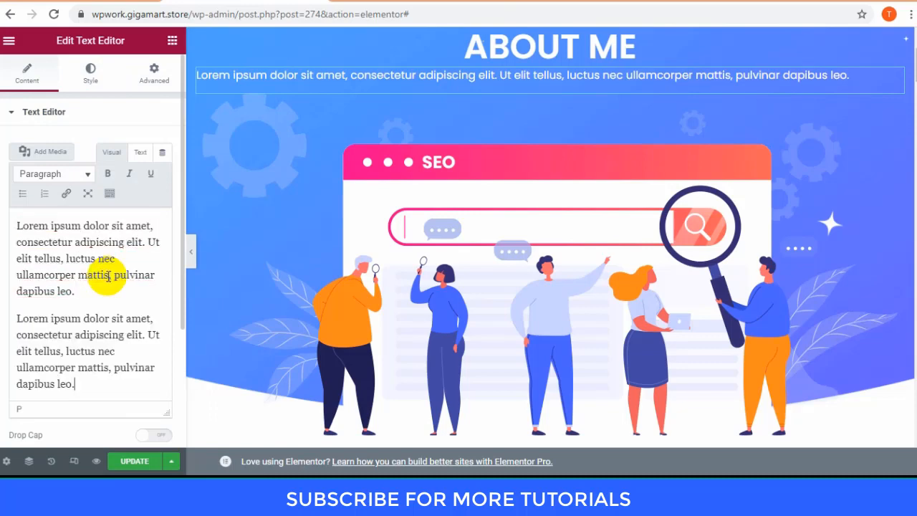
pyautogui.hotkey('ctrl', 'v')
pyautogui.scroll(2, 561, 250)
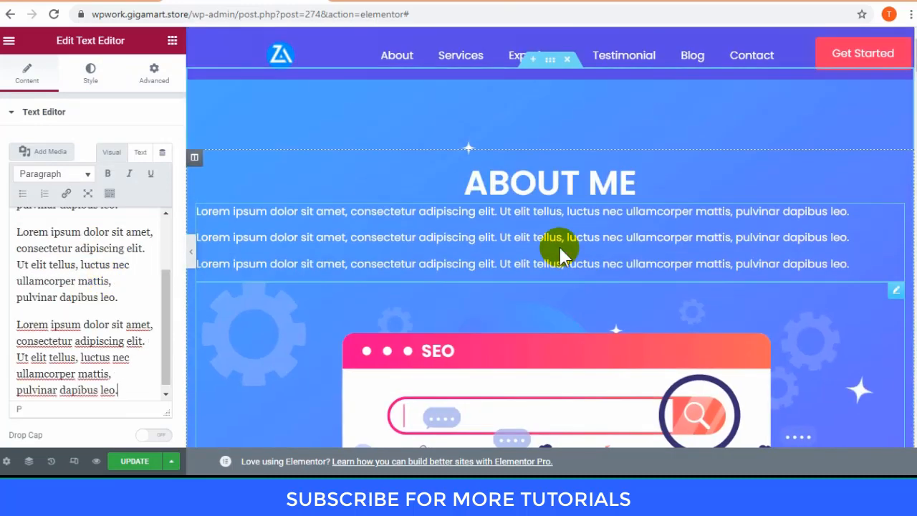
pyautogui.scroll(-8, 561, 250)
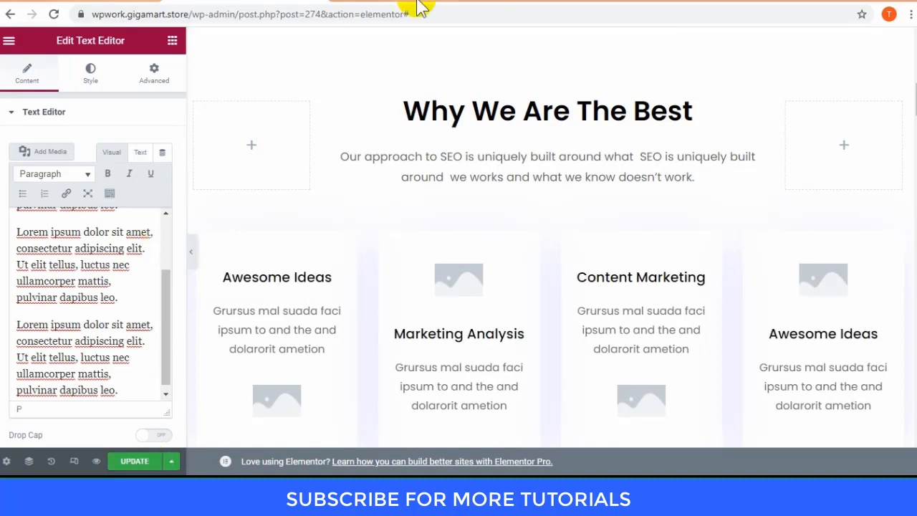
pyautogui.click(148, 460)
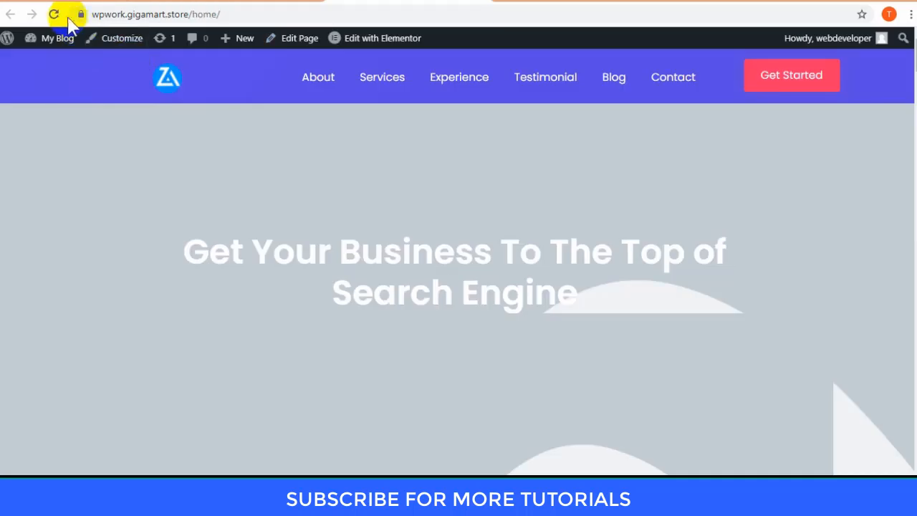
# Reload the live Home page and review the ABOUT ME hero and the sections below it.
pyautogui.click(54, 14)
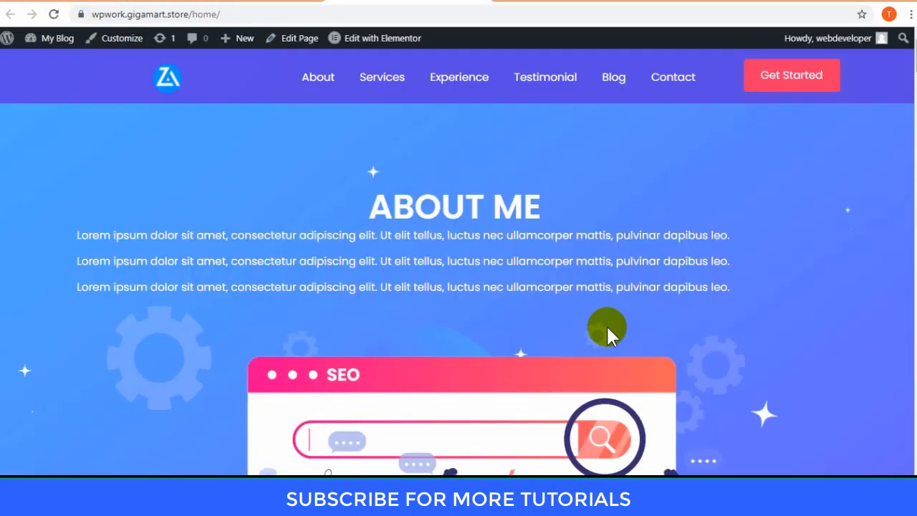
pyautogui.scroll(-3, 606, 326)
pyautogui.scroll(2, 566, 293)
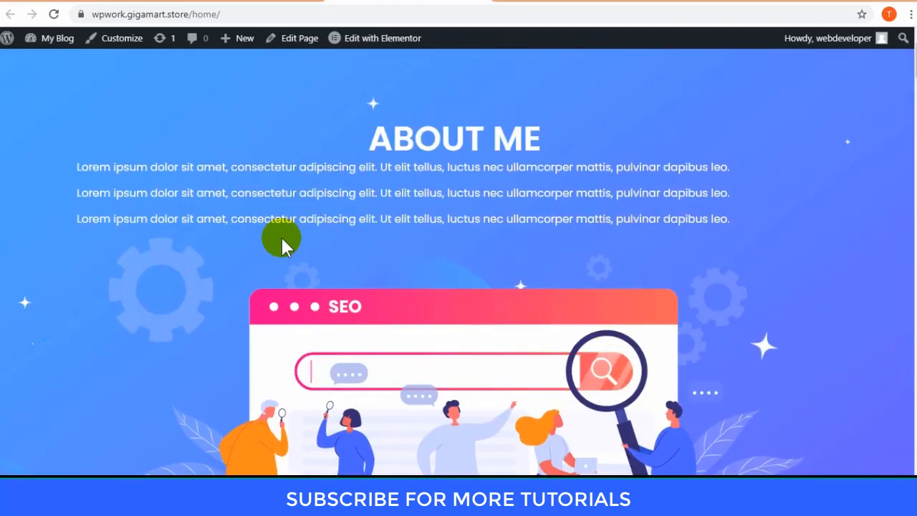
pyautogui.scroll(1, 275, 239)
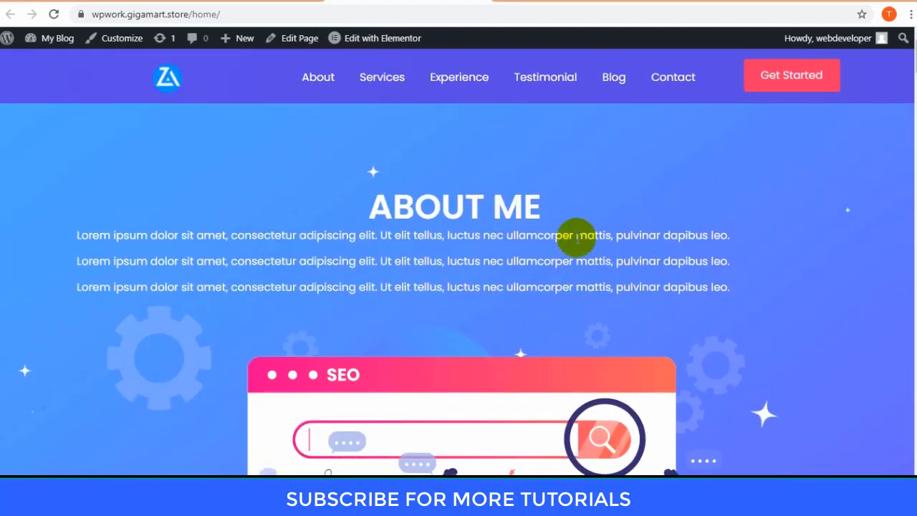
pyautogui.scroll(-1, 606, 252)
pyautogui.scroll(-6, 606, 259)
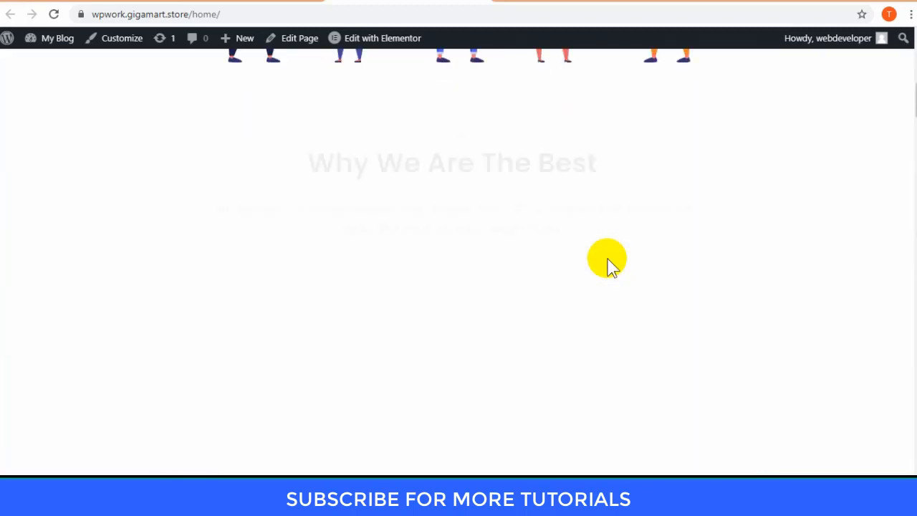
pyautogui.scroll(4, 608, 260)
pyautogui.scroll(-5, 608, 261)
pyautogui.scroll(-5, 608, 262)
pyautogui.scroll(12, 608, 262)
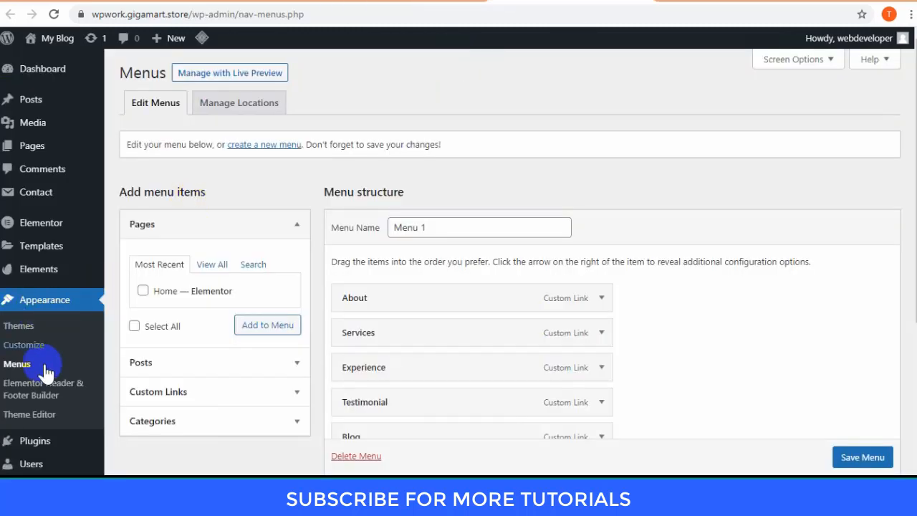
# Check the About item's link in Menu 1 on the WordPress Menus page, and compare it with the live Home page's header links.
pyautogui.scroll(-2, 379, 337)
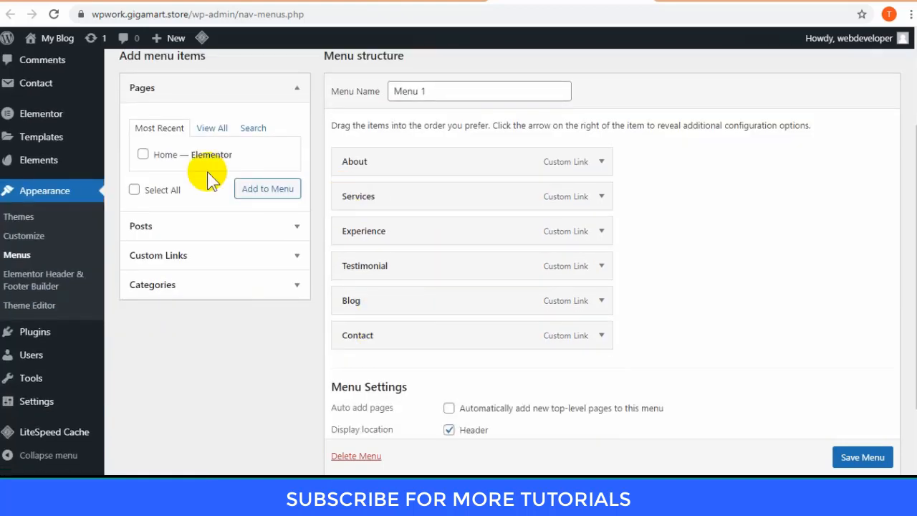
pyautogui.click(600, 164)
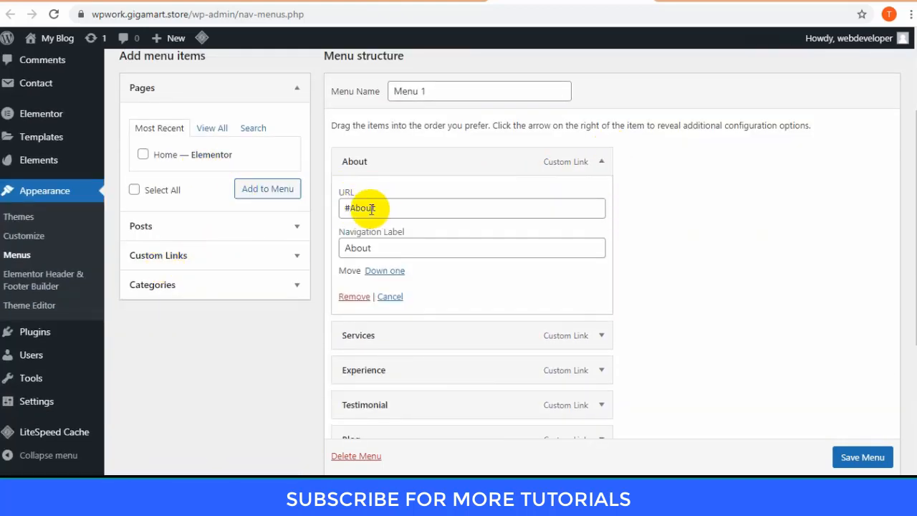
pyautogui.click(600, 164)
pyautogui.click(405, 3)
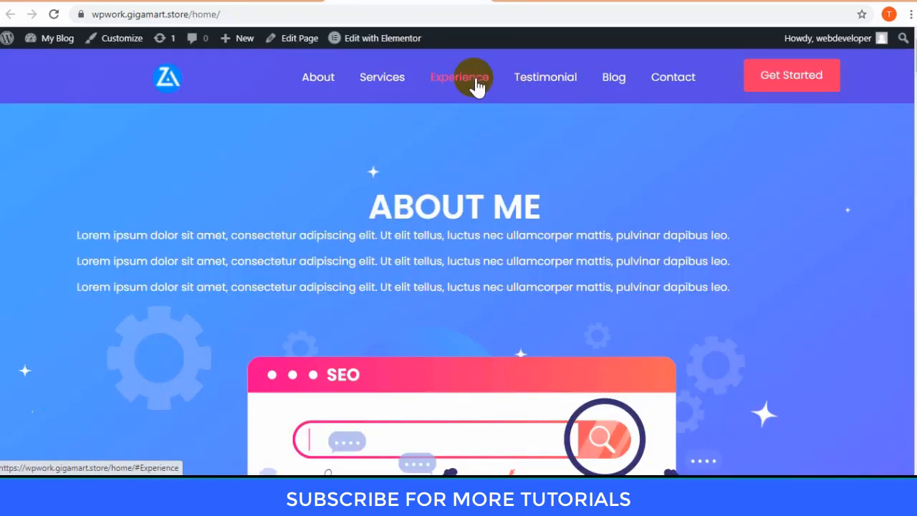
pyautogui.moveTo(908, 72)
pyautogui.mouseDown()
pyautogui.moveTo(907, 172)
pyautogui.moveTo(915, 61)
pyautogui.mouseUp()
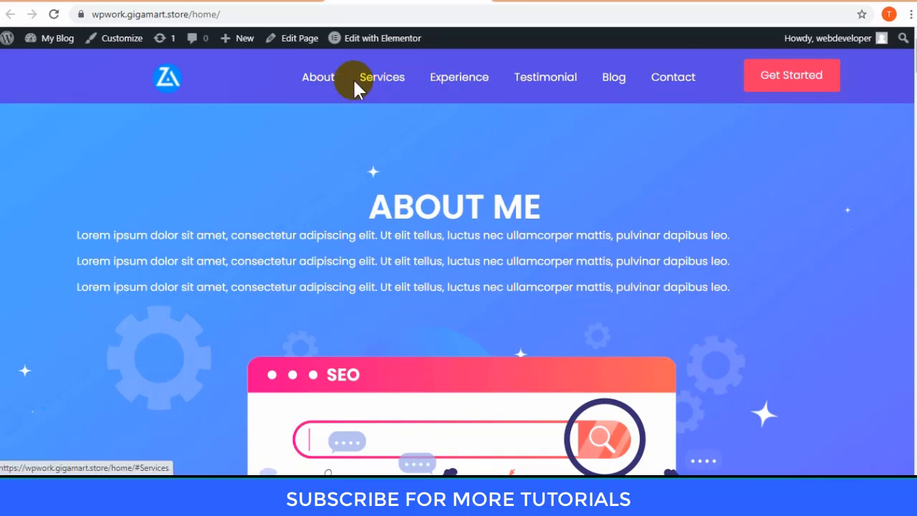
pyautogui.moveTo(911, 61); pyautogui.dragTo(907, 37)
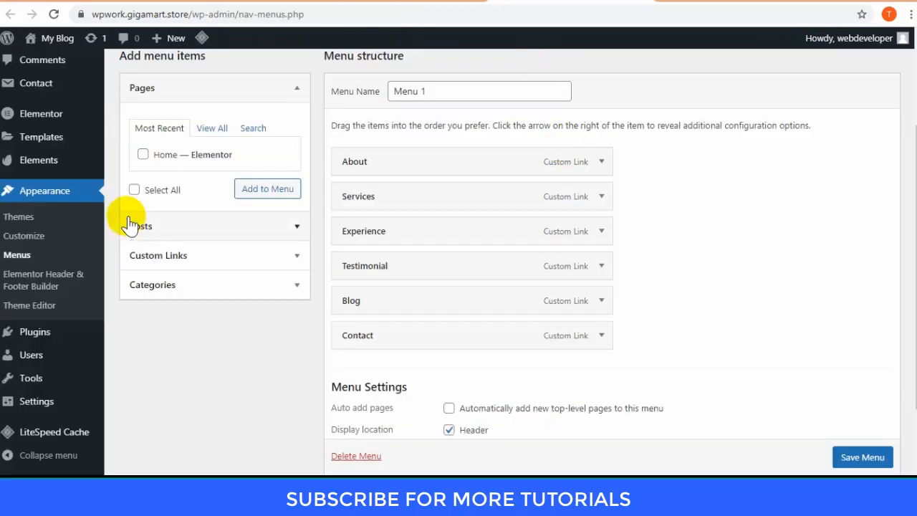
# Back on the Menus page, inspect the custom link URLs of the About, Services, Testimonial and Contact items and collapse them again.
pyautogui.click(602, 161)
pyautogui.tripleClick(335, 208)
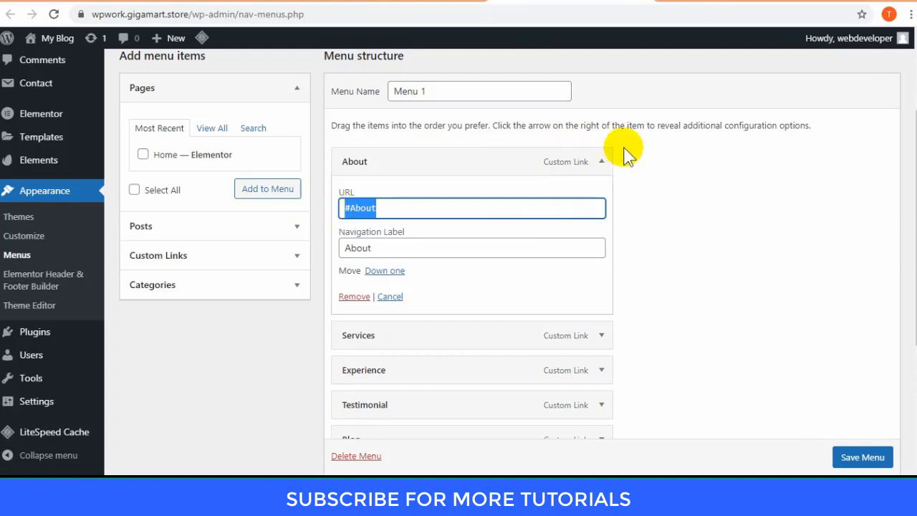
pyautogui.click(601, 335)
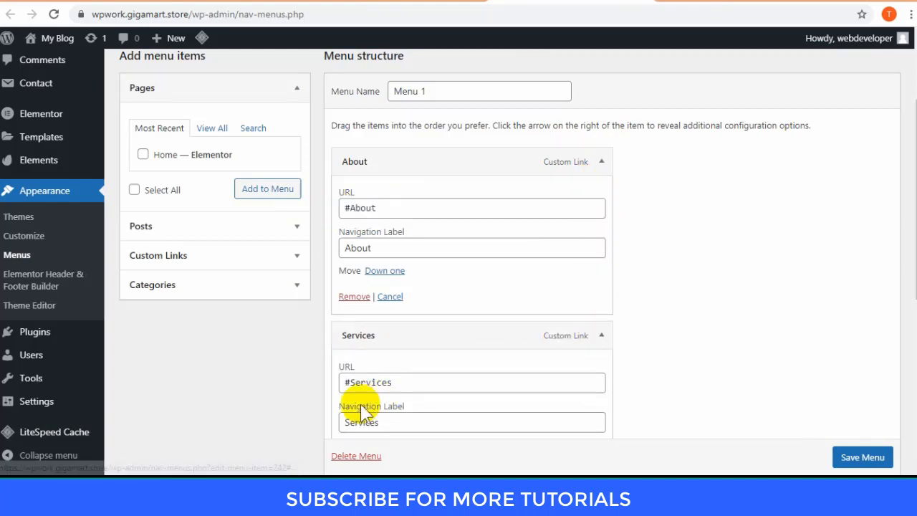
pyautogui.click(601, 335)
pyautogui.click(601, 162)
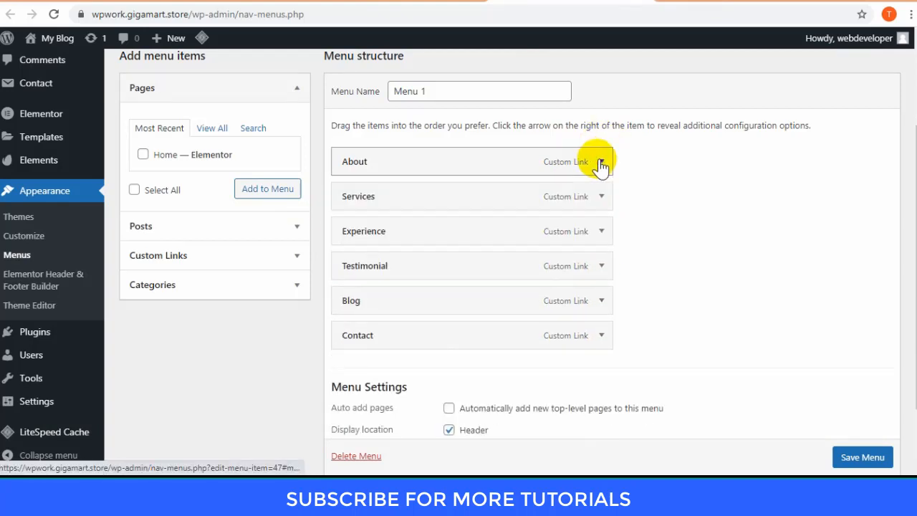
pyautogui.click(601, 266)
pyautogui.scroll(-1, 366, 283)
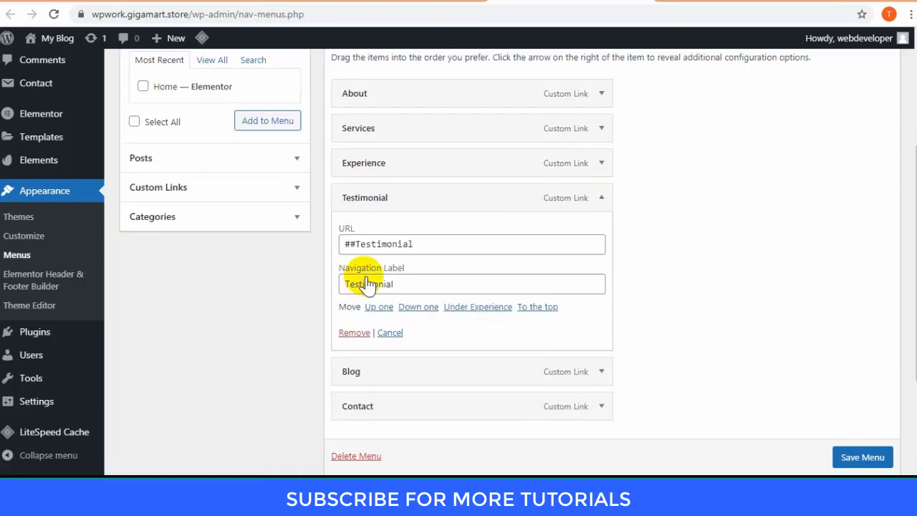
pyautogui.click(601, 198)
pyautogui.click(601, 266)
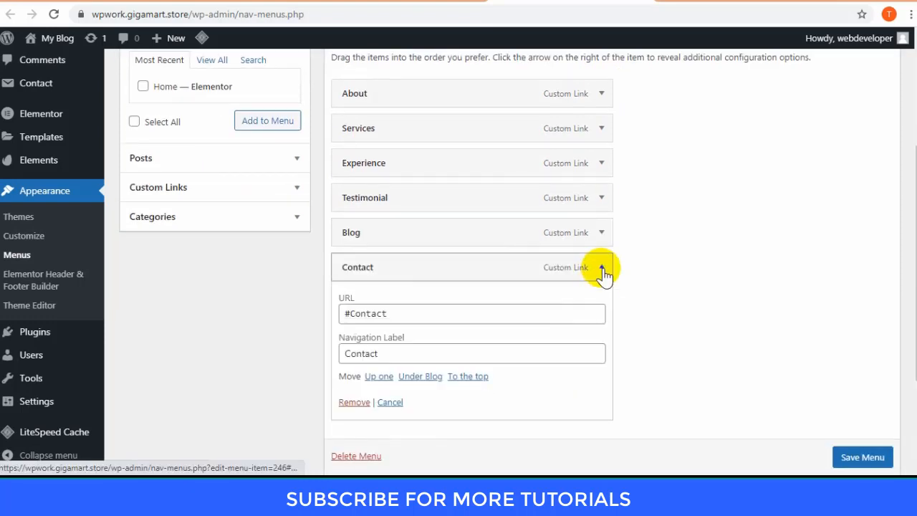
pyautogui.click(601, 267)
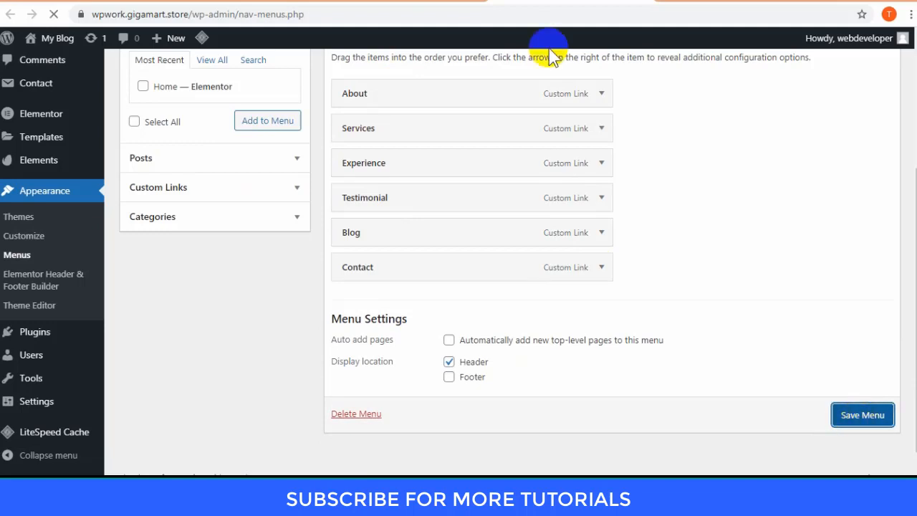
# Return to the live Home page and open it in the Elementor editor.
pyautogui.scroll(1, 651, 321)
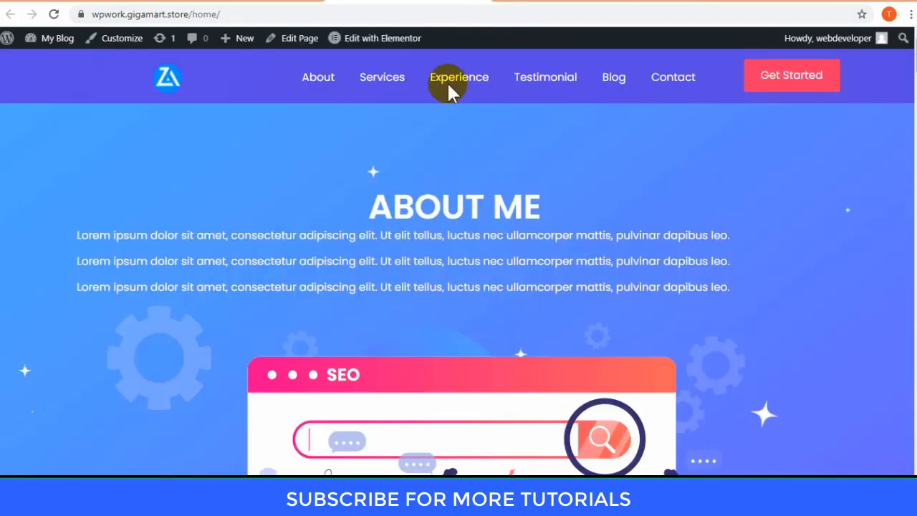
pyautogui.click(381, 38)
pyautogui.moveTo(914, 55)
pyautogui.mouseDown()
pyautogui.moveTo(914, 74)
pyautogui.moveTo(913, 54)
pyautogui.mouseUp()
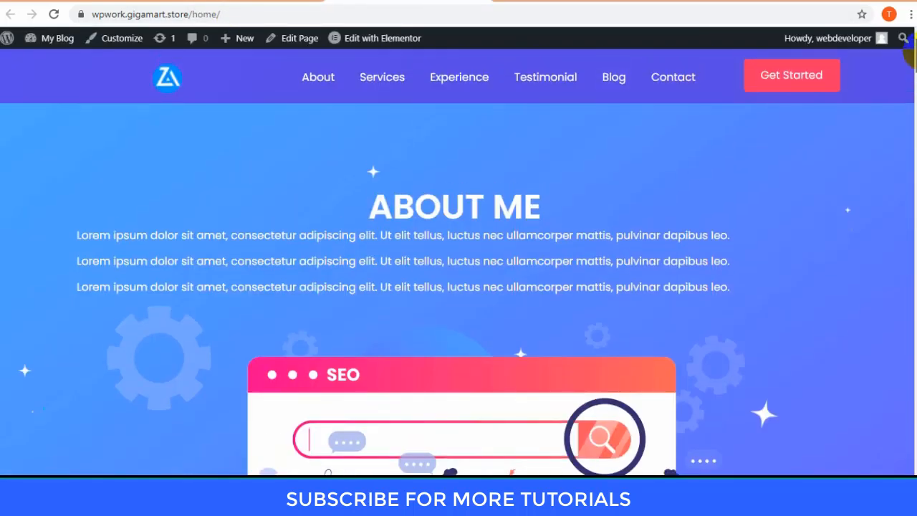
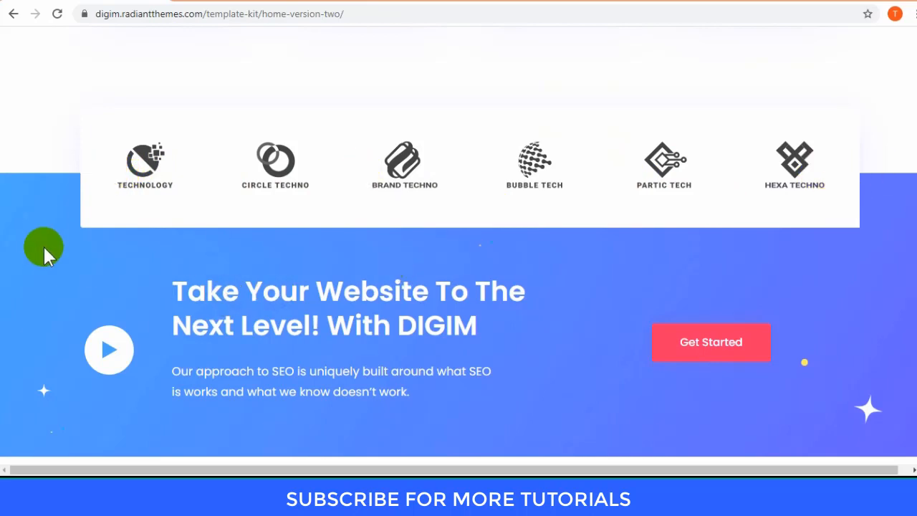
# Compare the Digim demo page's hero, services, client logos and call-to-action sections with the matching sections of the Home page in Elementor.
pyautogui.moveTo(161, 283); pyautogui.dragTo(140, 297)
pyautogui.click(498, 329)
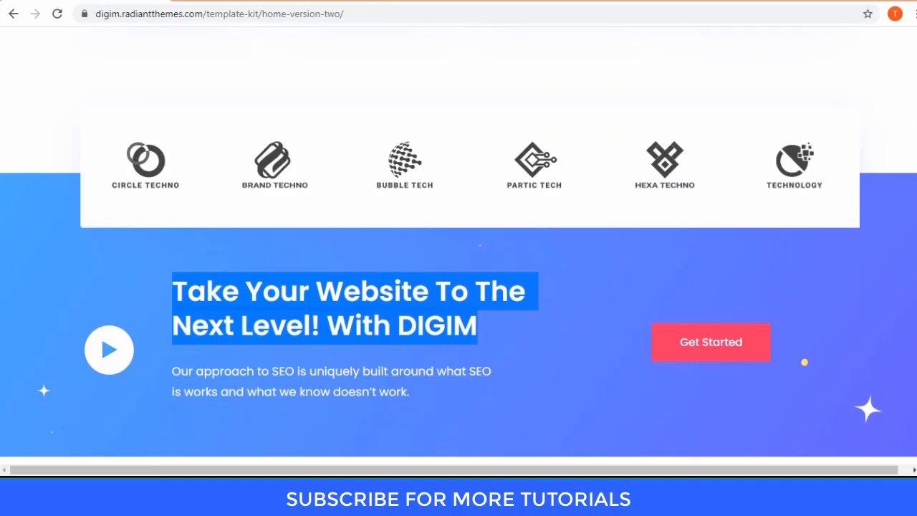
pyautogui.scroll(10, 528, 215)
pyautogui.moveTo(528, 68)
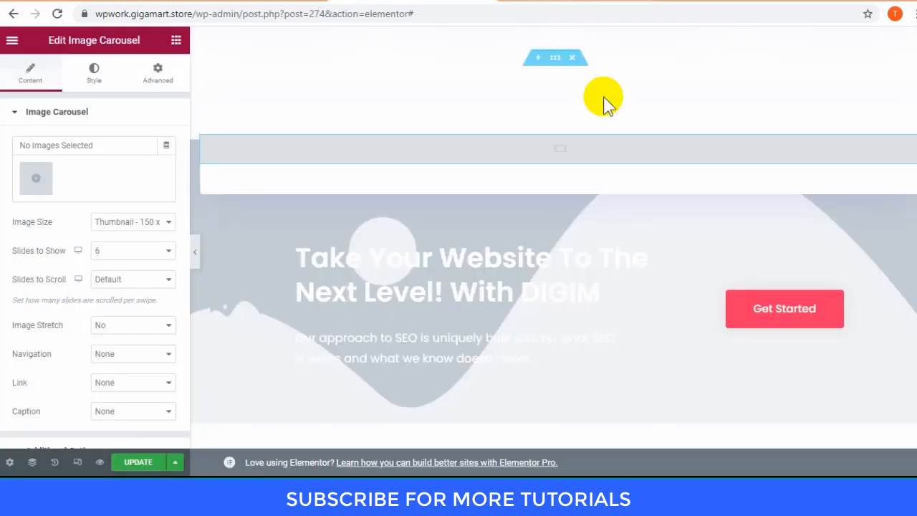
pyautogui.scroll(4, 604, 97)
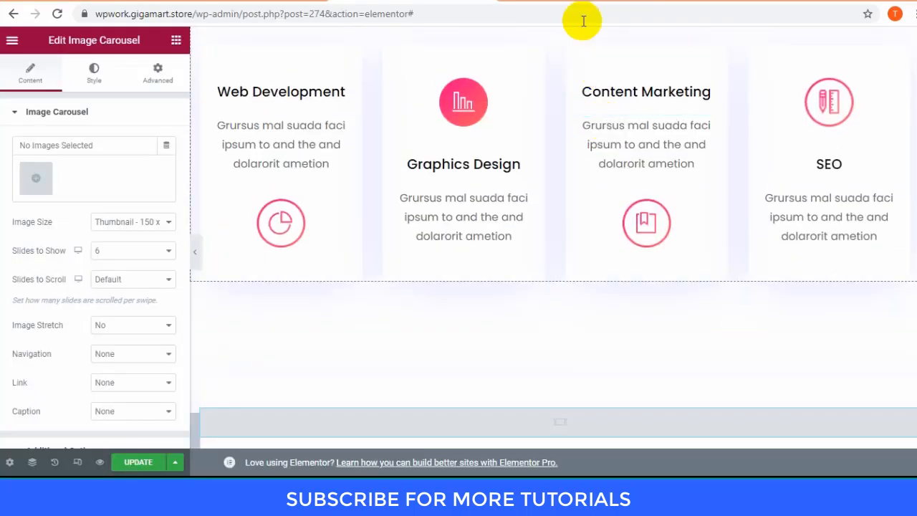
pyautogui.scroll(8, 741, 193)
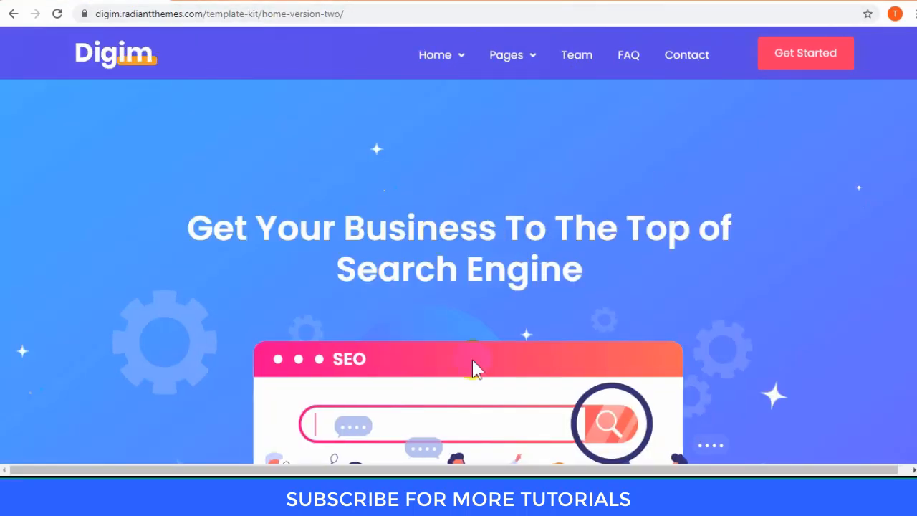
pyautogui.scroll(-5, 472, 360)
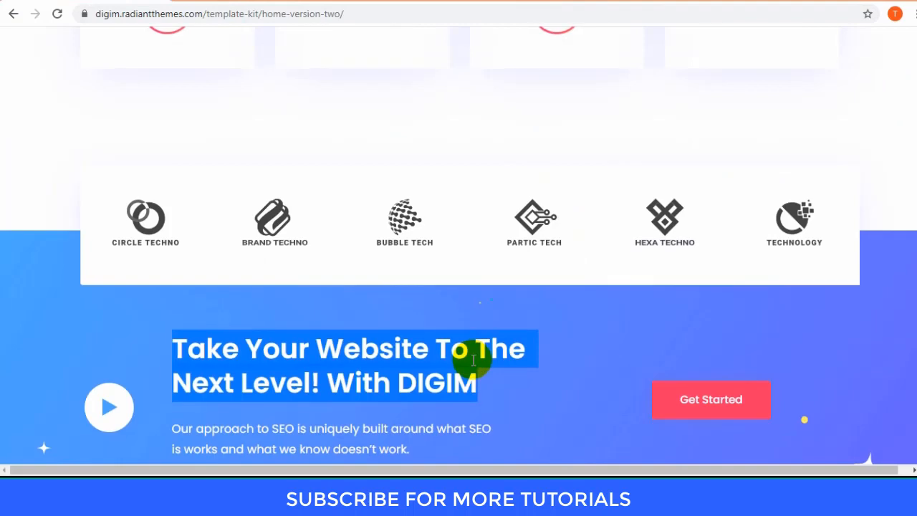
pyautogui.scroll(-2, 416, 344)
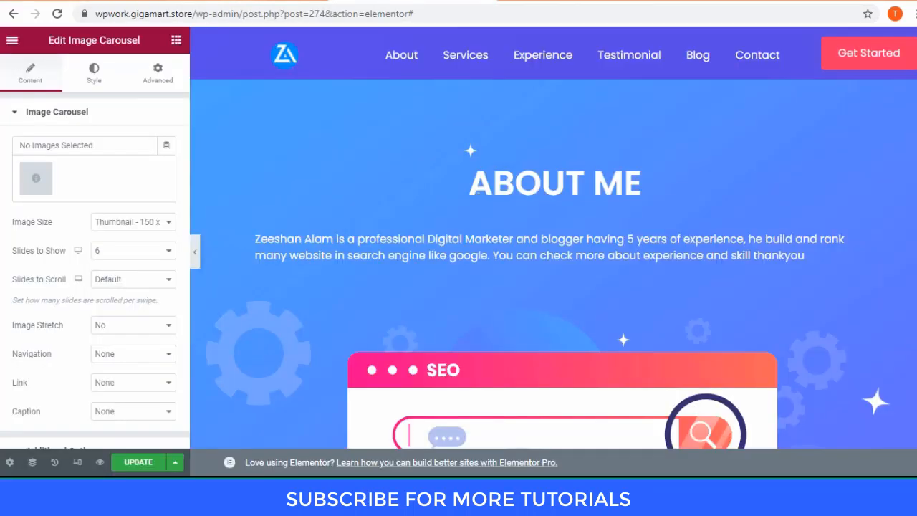
pyautogui.scroll(-10, 542, 297)
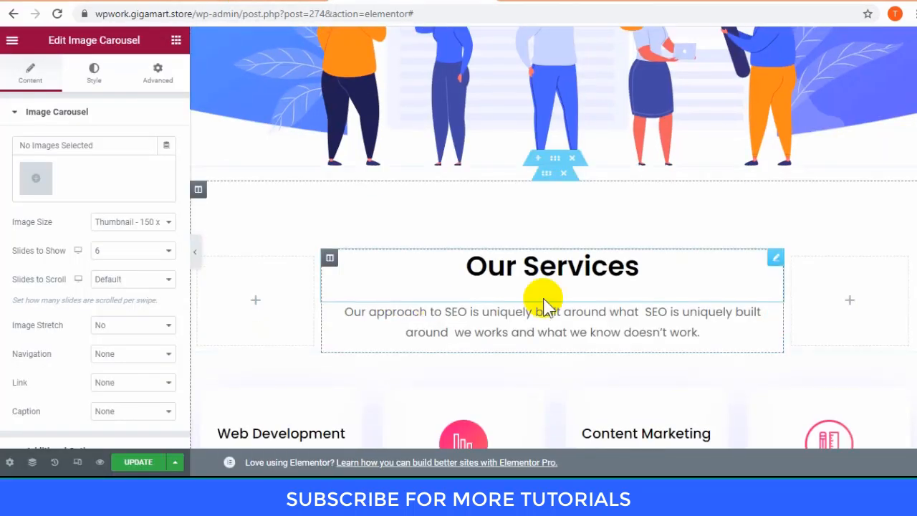
pyautogui.scroll(-4, 561, 303)
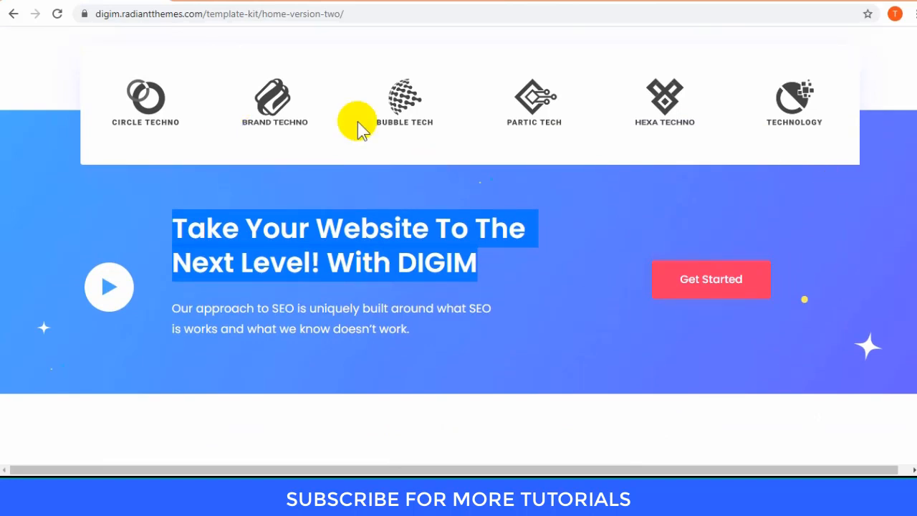
pyautogui.scroll(-15, 545, 310)
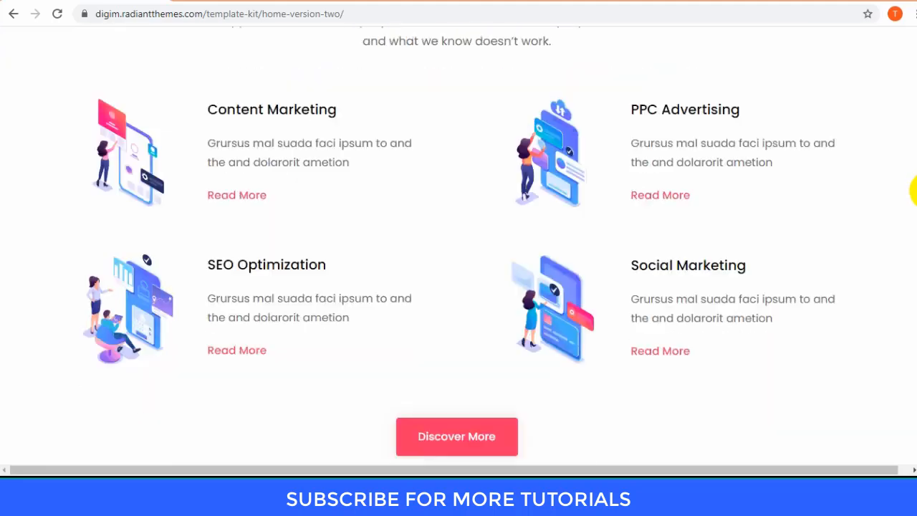
pyautogui.scroll(-8, 544, 309)
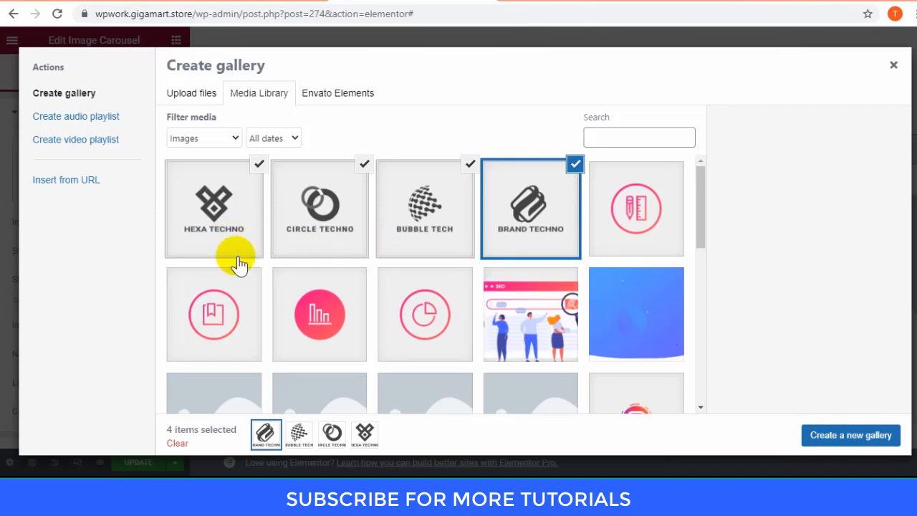
# Fill the Image Carousel with a gallery of the Brand Techno, Bubble Tech, Circle Techno and Hexa Techno logos.
pyautogui.click(838, 439)
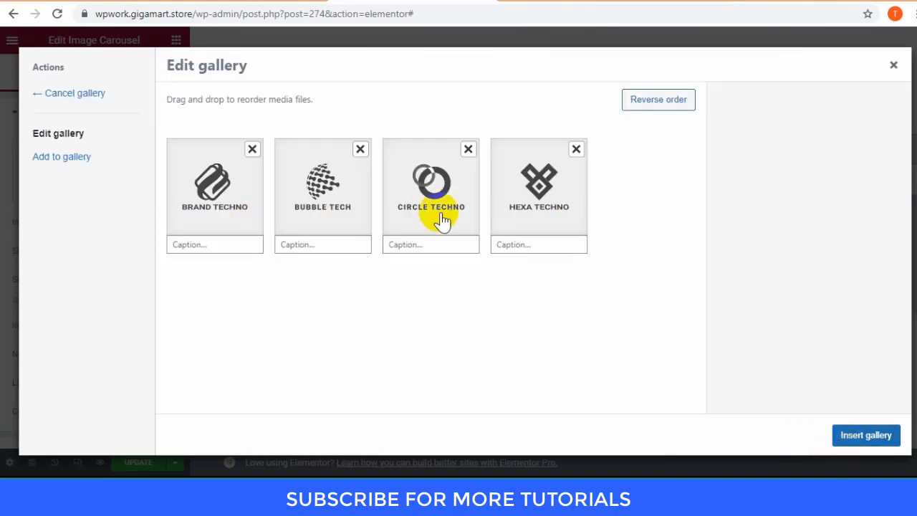
pyautogui.click(847, 445)
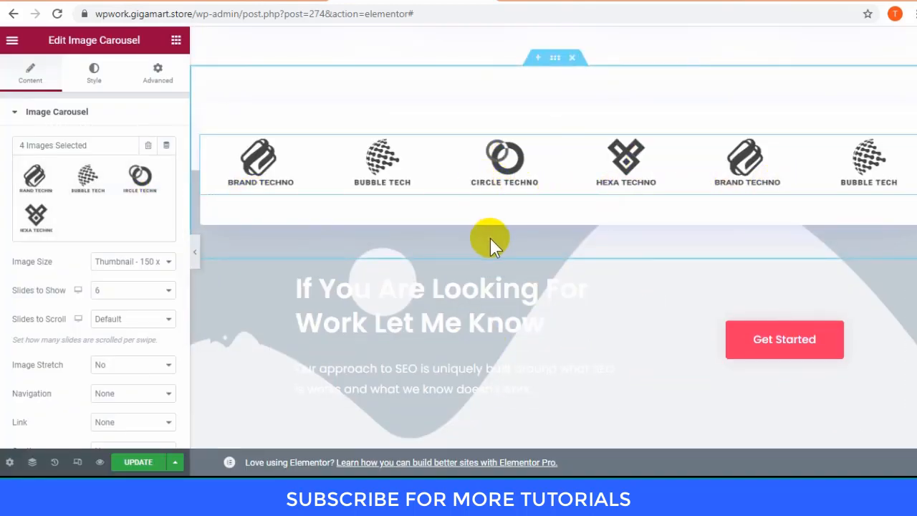
# Set the background overlay of the "If You Are Looking For Work Let Me Know" section to the blue starry image from the media library.
pyautogui.scroll(-1, 501, 242)
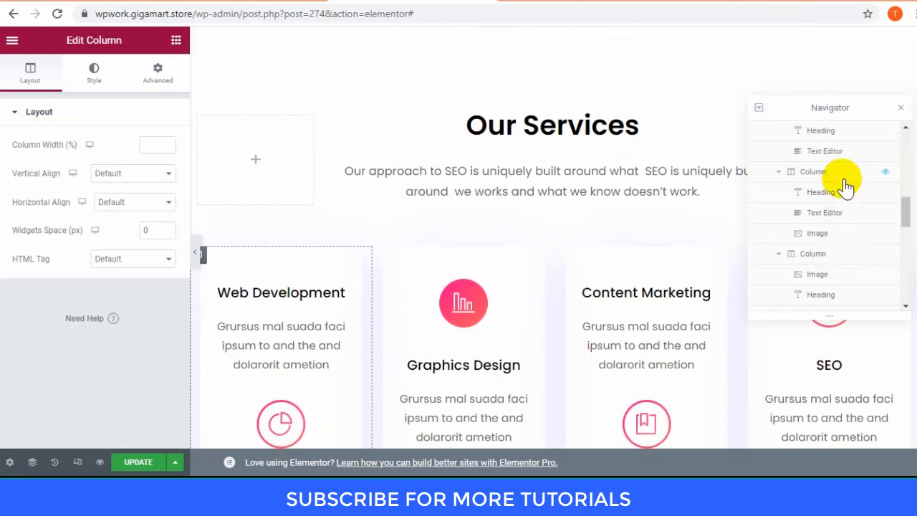
pyautogui.click(845, 177)
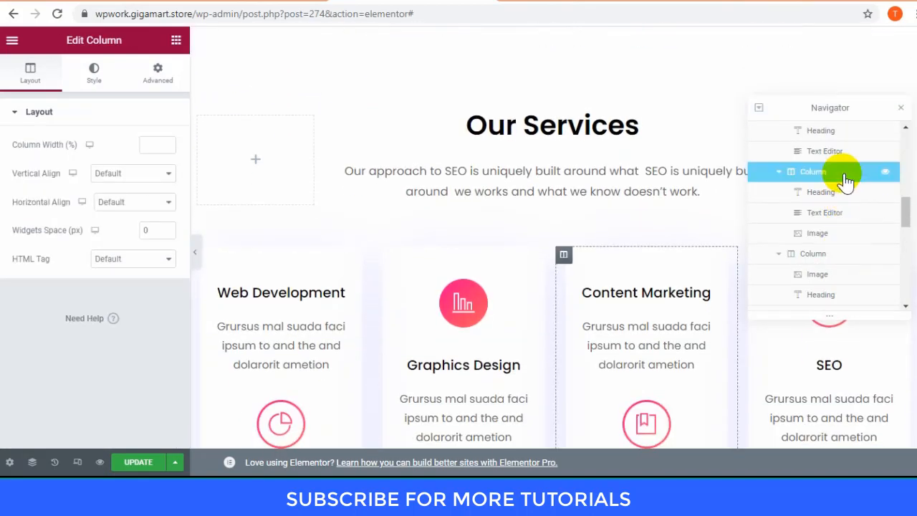
pyautogui.scroll(-3, 837, 237)
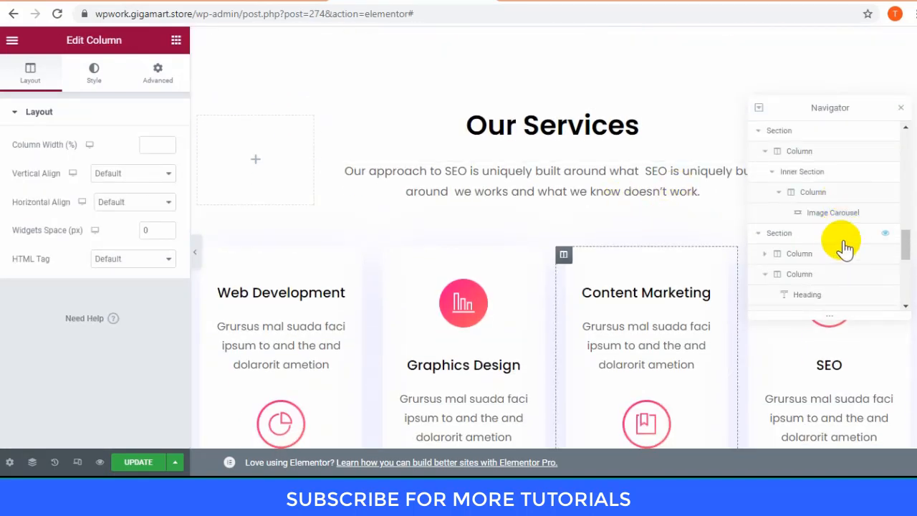
pyautogui.click(845, 237)
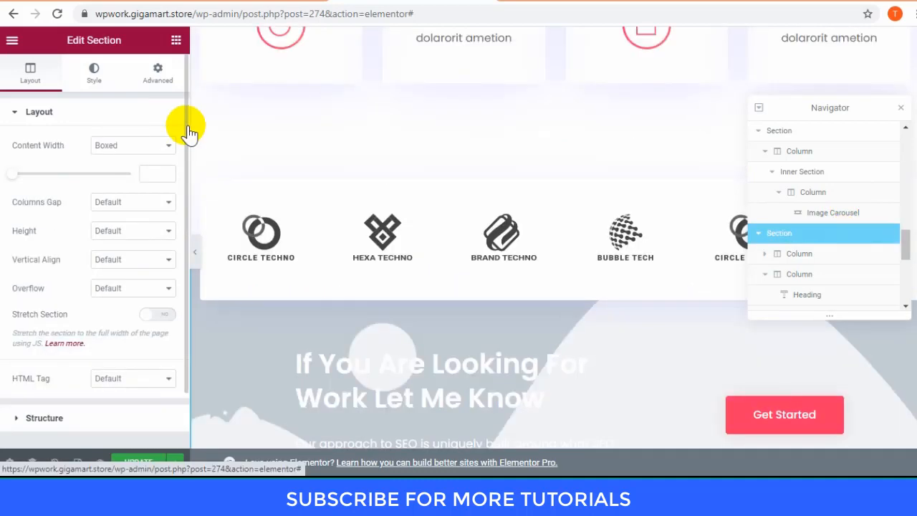
pyautogui.click(94, 73)
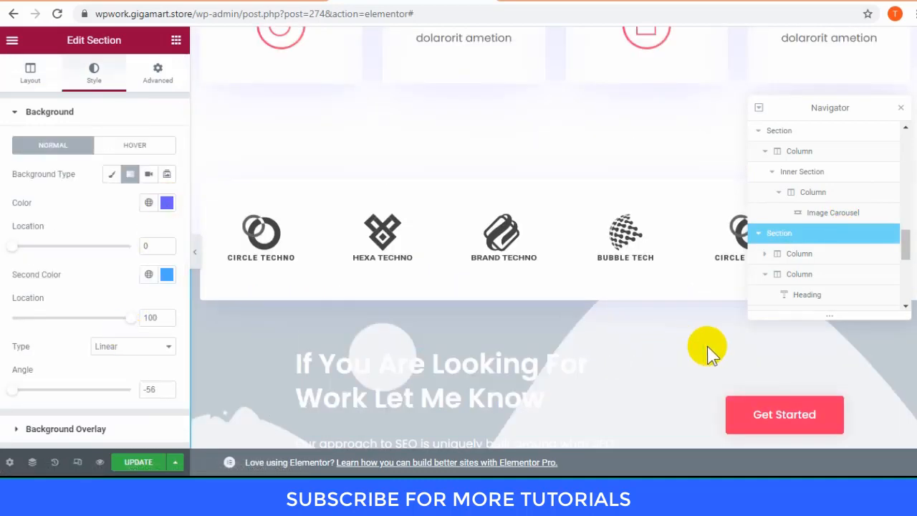
pyautogui.scroll(-1, 707, 350)
pyautogui.scroll(-2, 122, 293)
pyautogui.scroll(1, 122, 286)
pyautogui.scroll(-1, 126, 294)
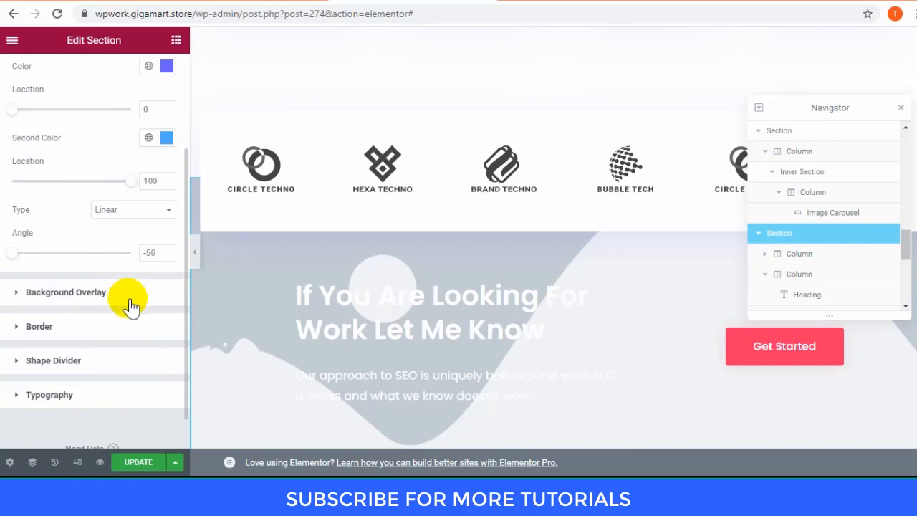
pyautogui.click(130, 304)
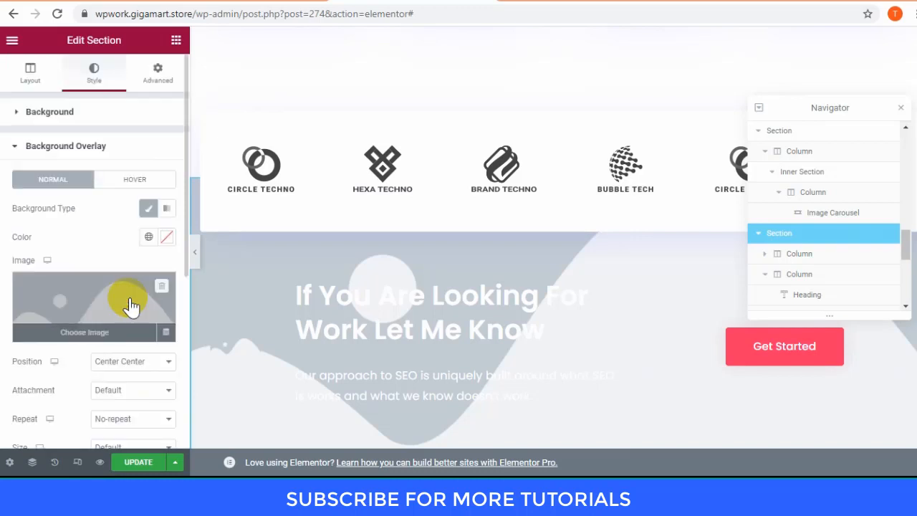
pyautogui.scroll(-1, 412, 324)
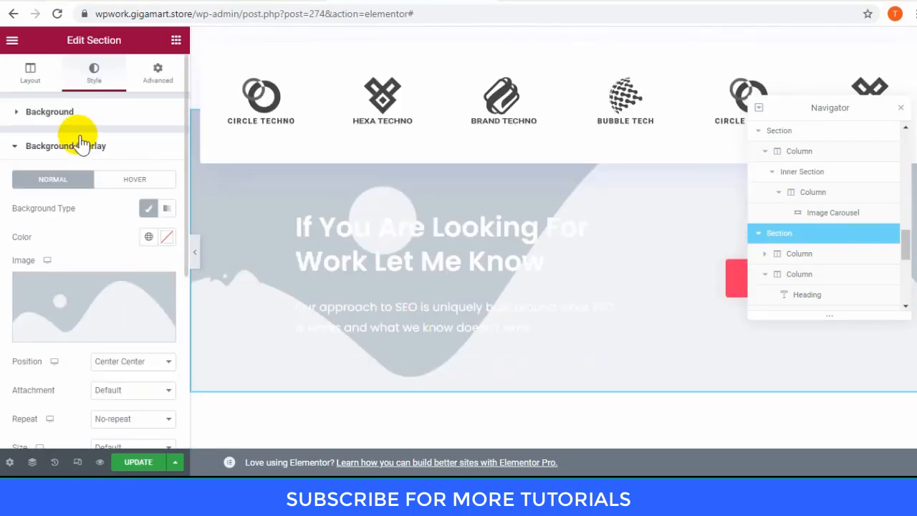
pyautogui.click(126, 317)
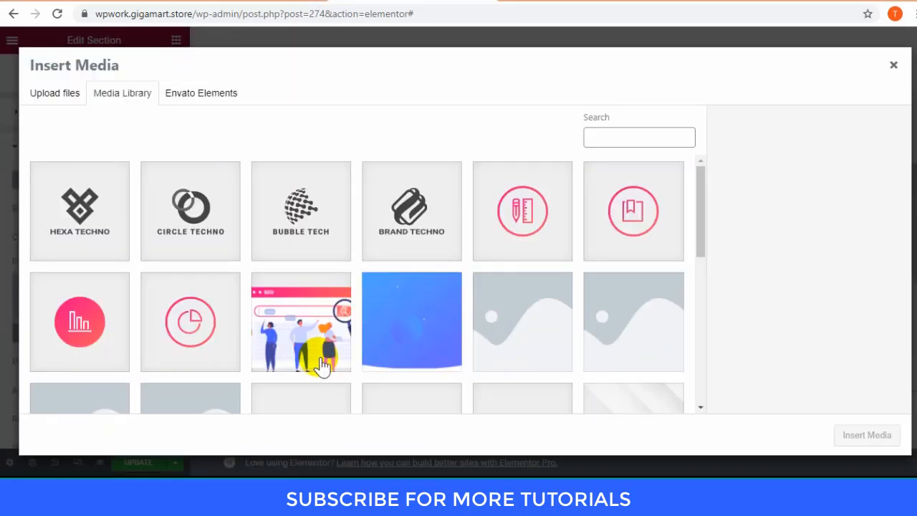
pyautogui.click(458, 347)
pyautogui.click(859, 436)
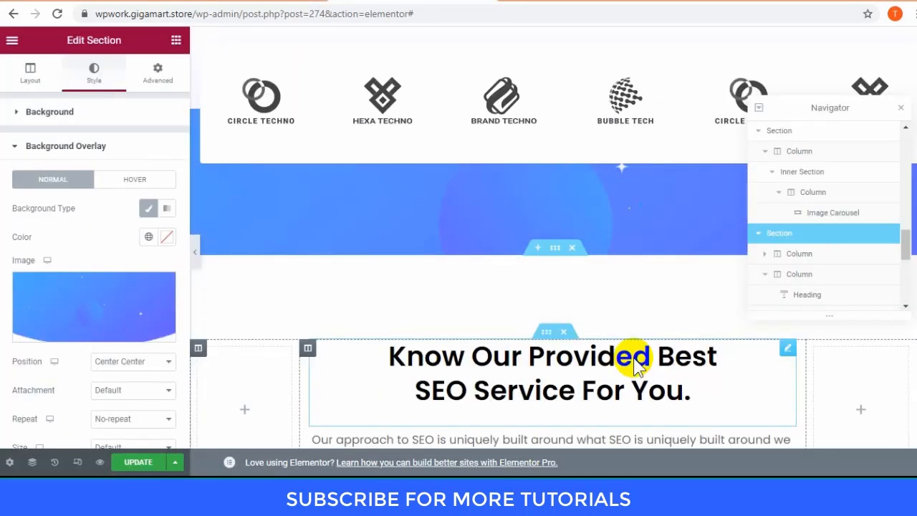
pyautogui.scroll(1, 534, 269)
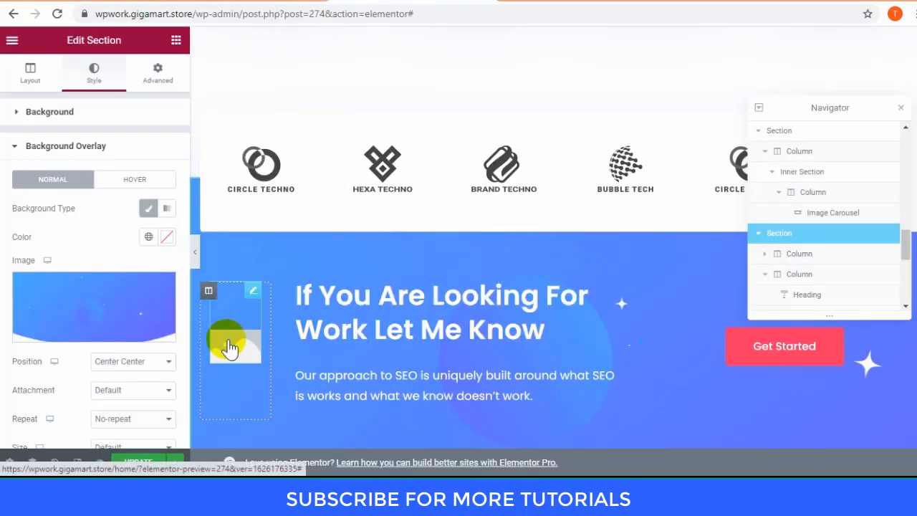
# Delete the placeholder image beside the "If You Are Looking For Work Let Me Know" heading and close the Navigator.
pyautogui.rightClick(230, 344)
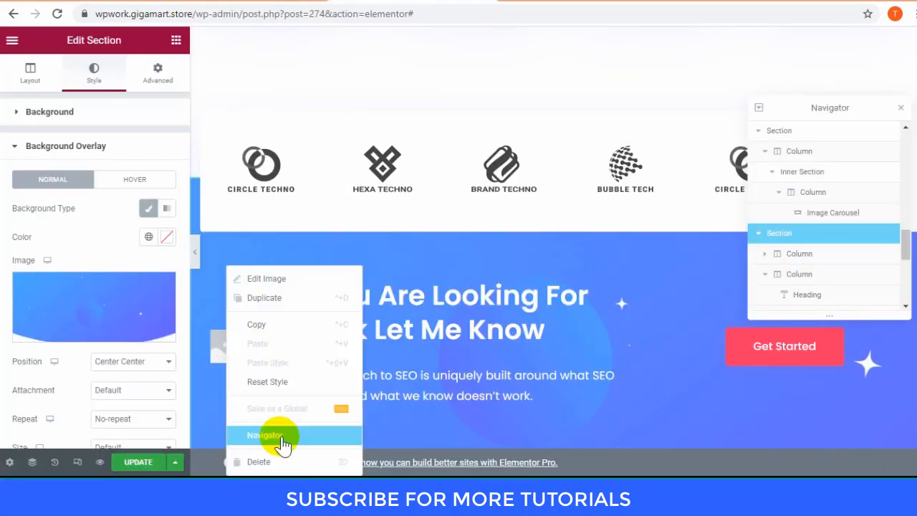
pyautogui.click(504, 347)
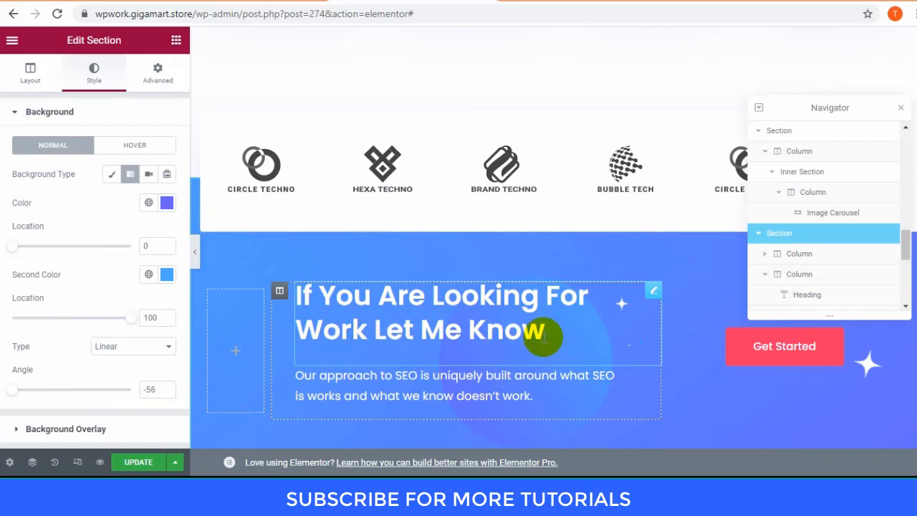
pyautogui.scroll(-1, 542, 327)
pyautogui.scroll(1, 838, 224)
pyautogui.click(897, 109)
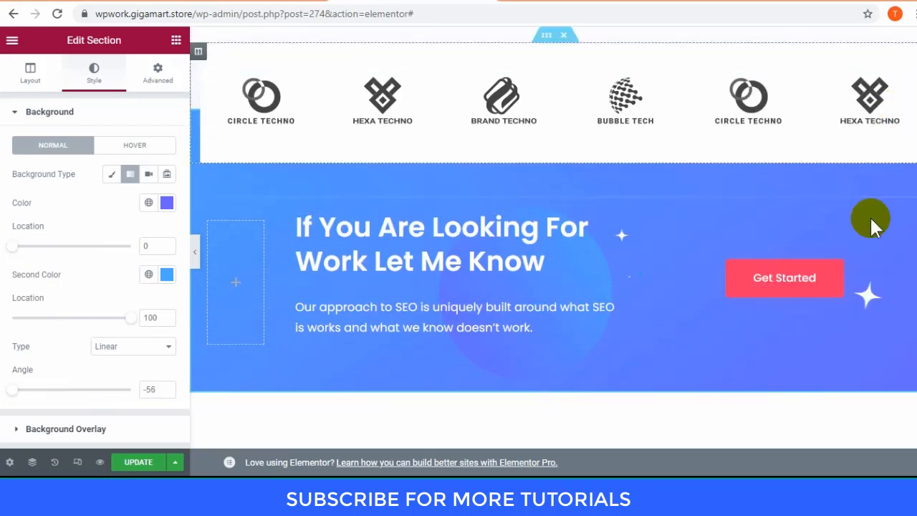
# Change the Get Started button's text in the call-to-action section to "Contact Now".
pyautogui.click(835, 272)
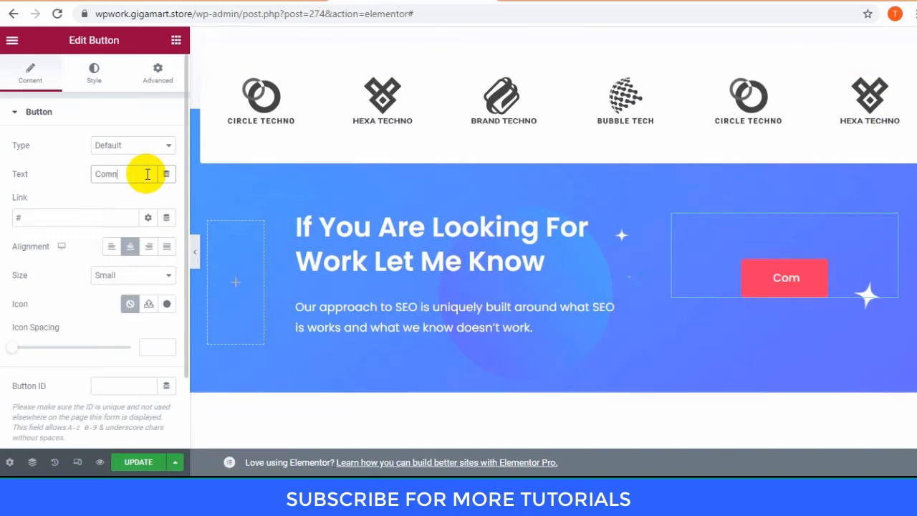
pyautogui.click(147, 174)
pyautogui.write('Contact')
pyautogui.write('Now')
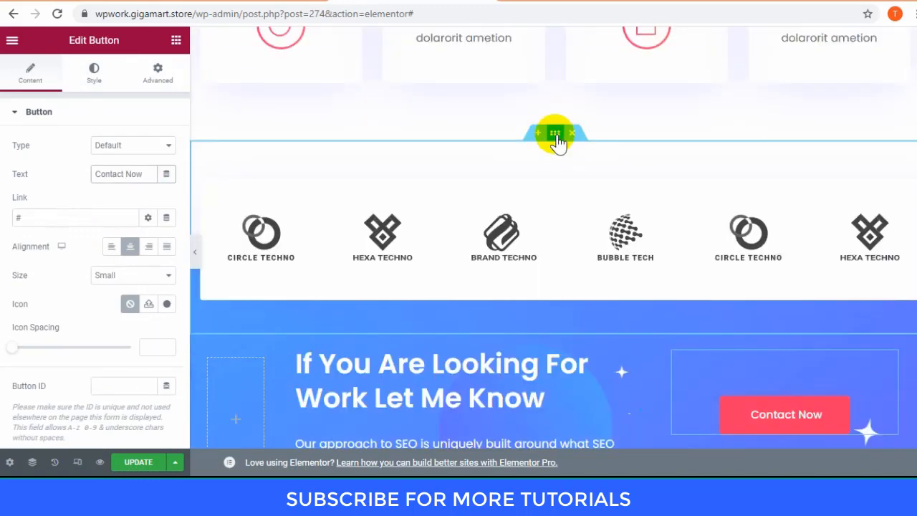
pyautogui.scroll(-3, 557, 144)
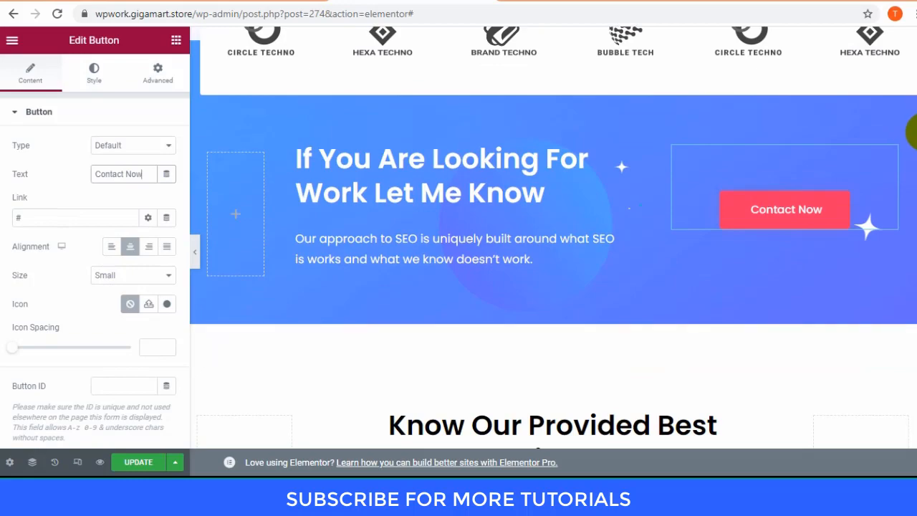
# Delete the "Achieve Top Ranking For New Firms." section below the Discover More button.
pyautogui.moveTo(910, 133); pyautogui.dragTo(914, 188)
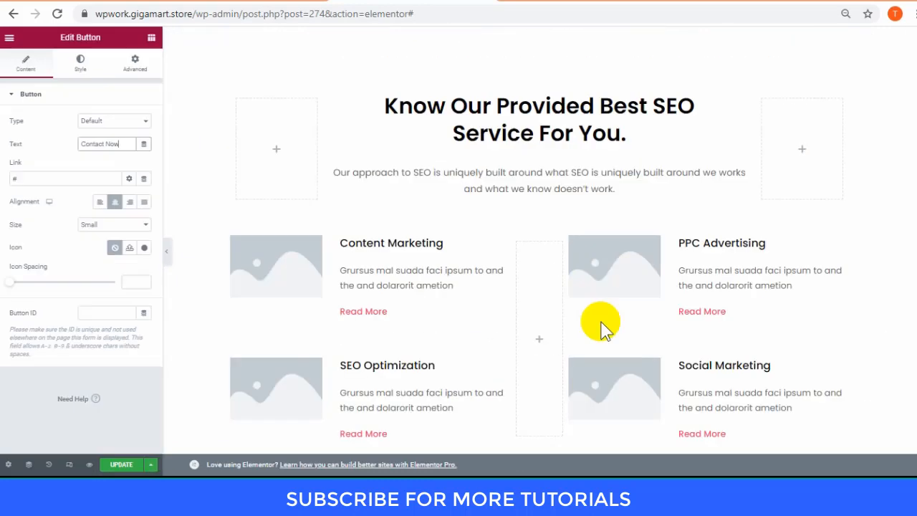
pyautogui.scroll(-5, 448, 273)
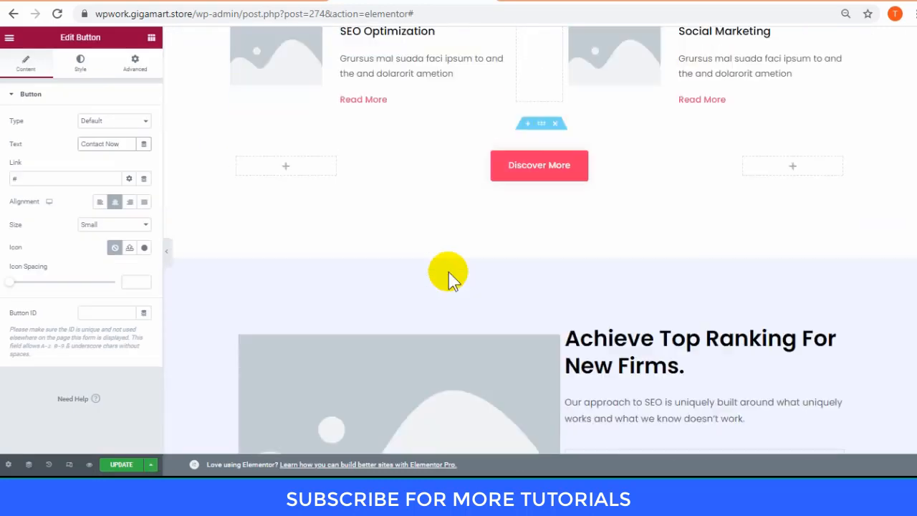
pyautogui.scroll(-2, 448, 272)
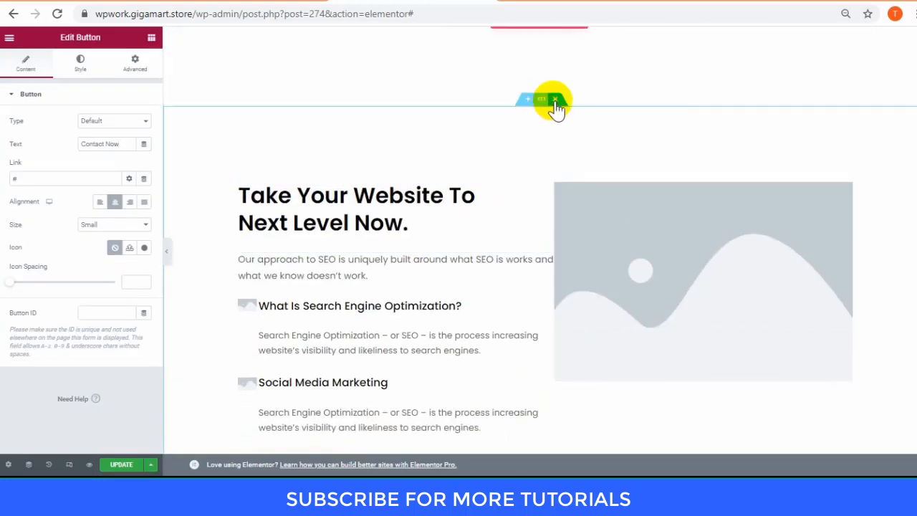
# Delete the "Take Your Website To Next Level Now." section below the Discover More button.
pyautogui.click(555, 100)
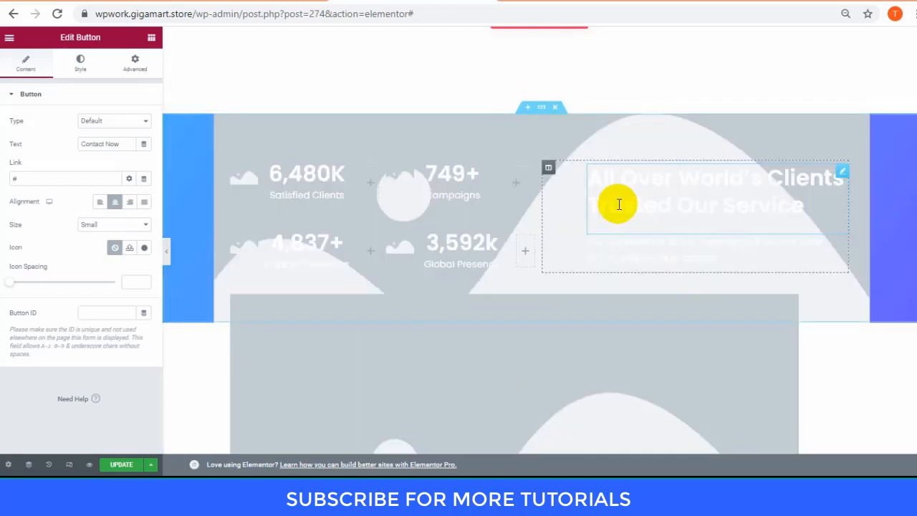
pyautogui.scroll(-5, 630, 258)
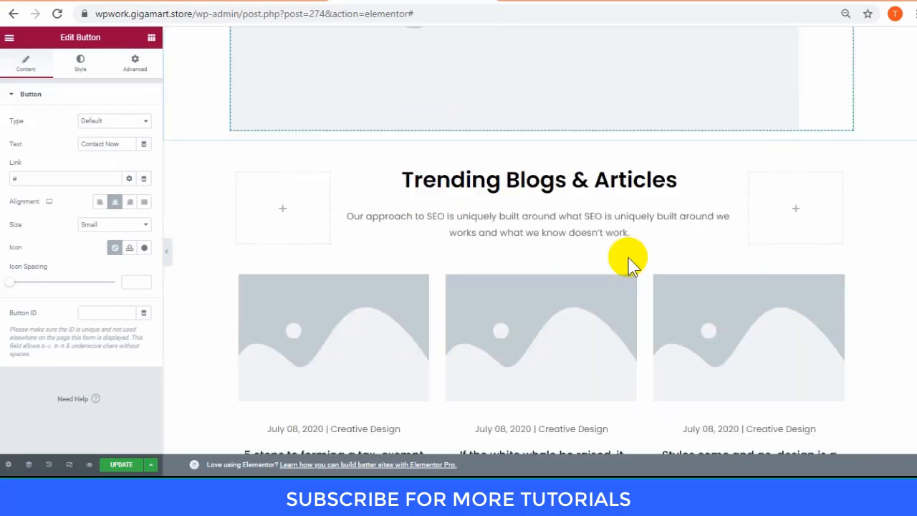
pyautogui.scroll(-2, 628, 261)
pyautogui.scroll(2, 573, 243)
pyautogui.scroll(-4, 527, 224)
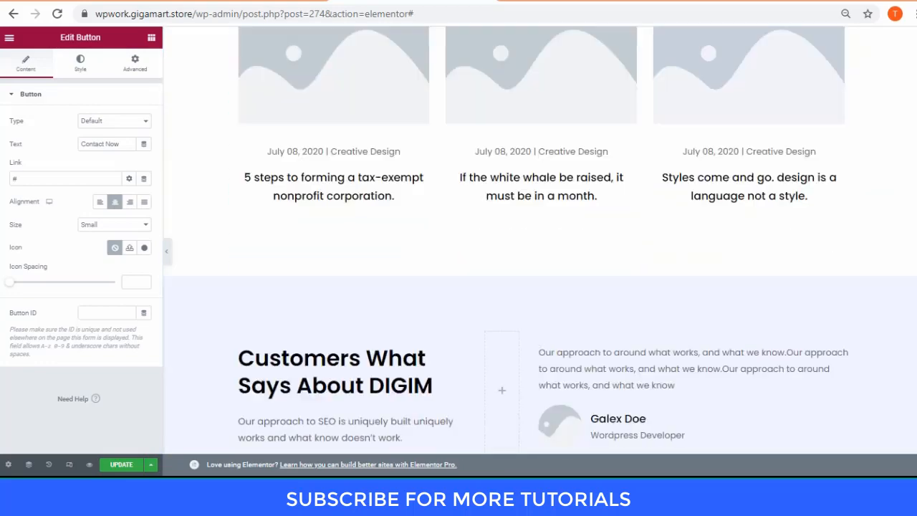
pyautogui.scroll(3, 908, 336)
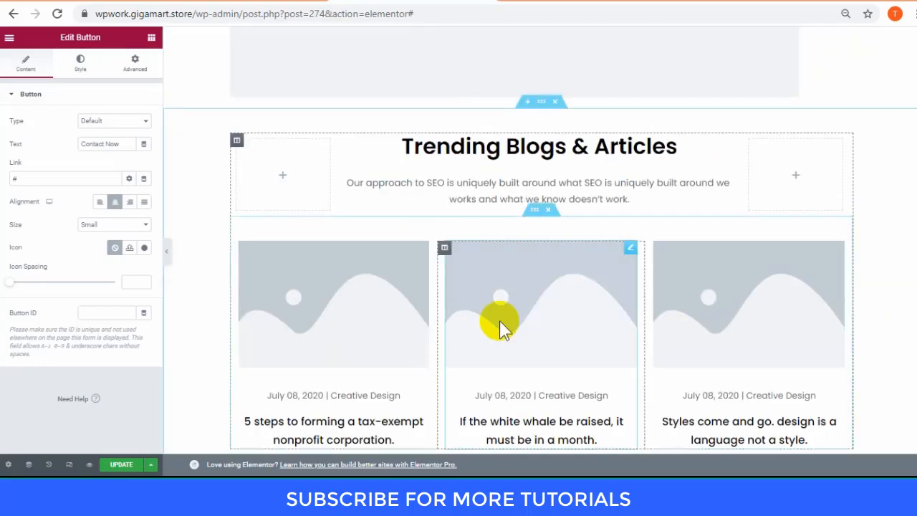
pyautogui.scroll(-2, 573, 297)
pyautogui.scroll(-4, 526, 294)
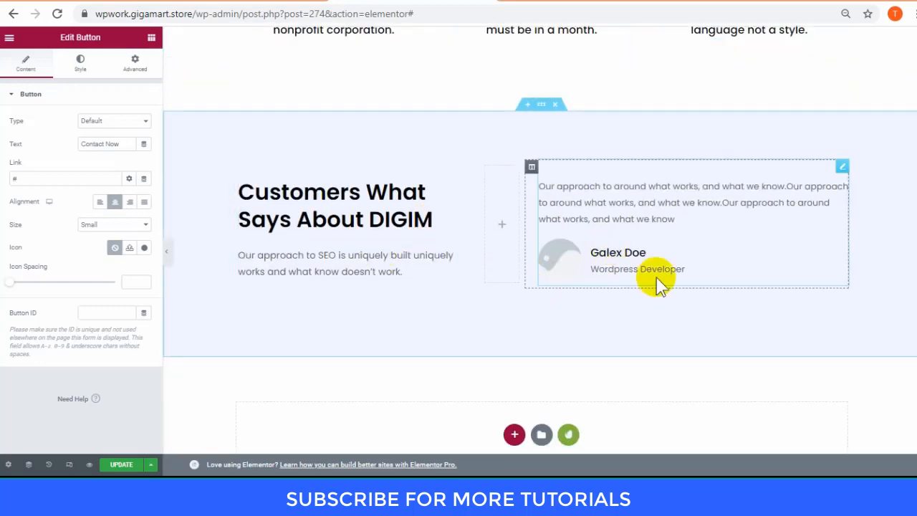
pyautogui.scroll(1, 566, 199)
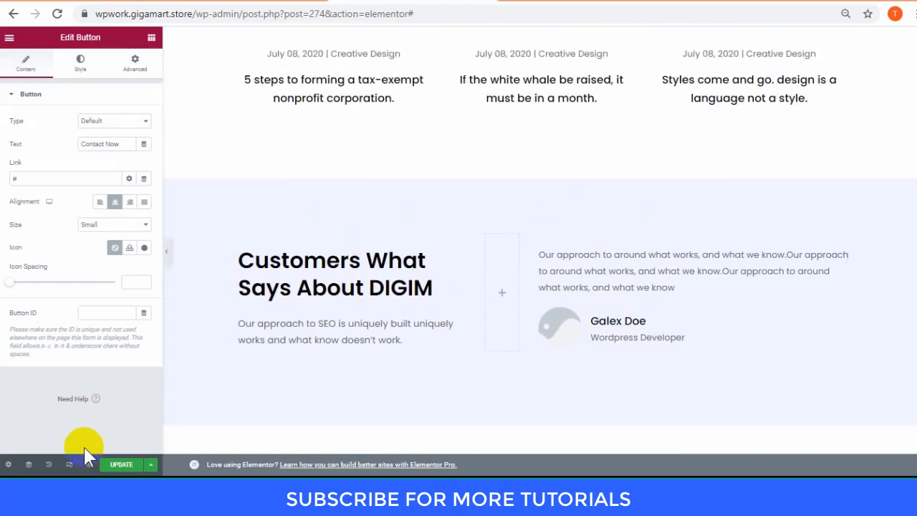
# Open the Navigator and move the "Customers What Says About DIGIM" section directly below the "If You Are Looking For Work Let Me Know" section.
pyautogui.click(31, 465)
pyautogui.scroll(-2, 840, 258)
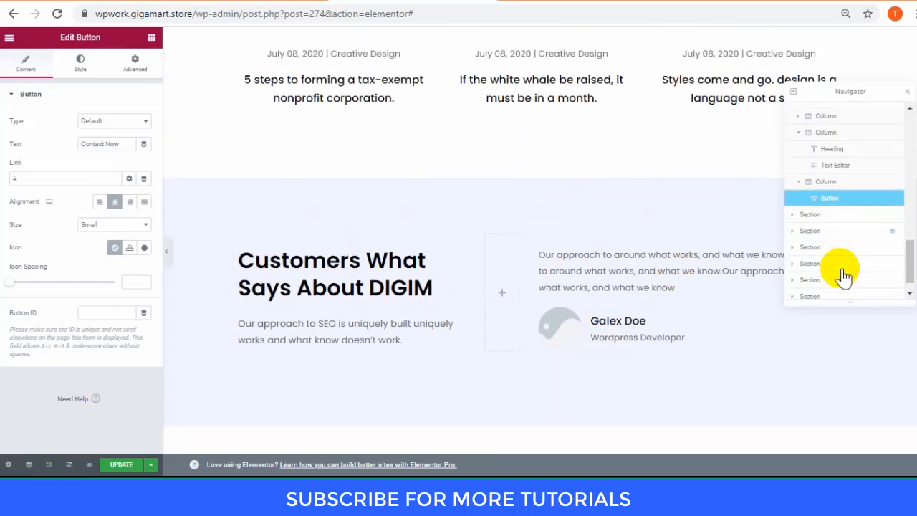
pyautogui.click(839, 279)
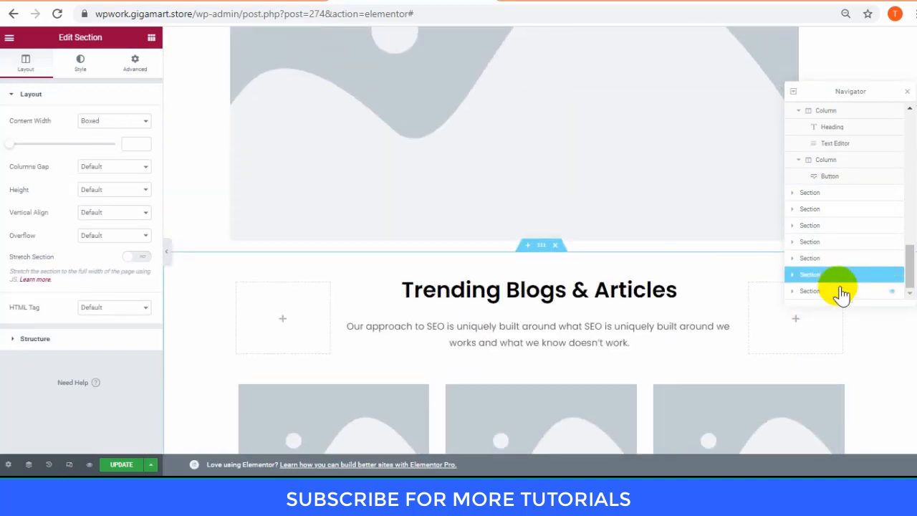
pyautogui.click(840, 292)
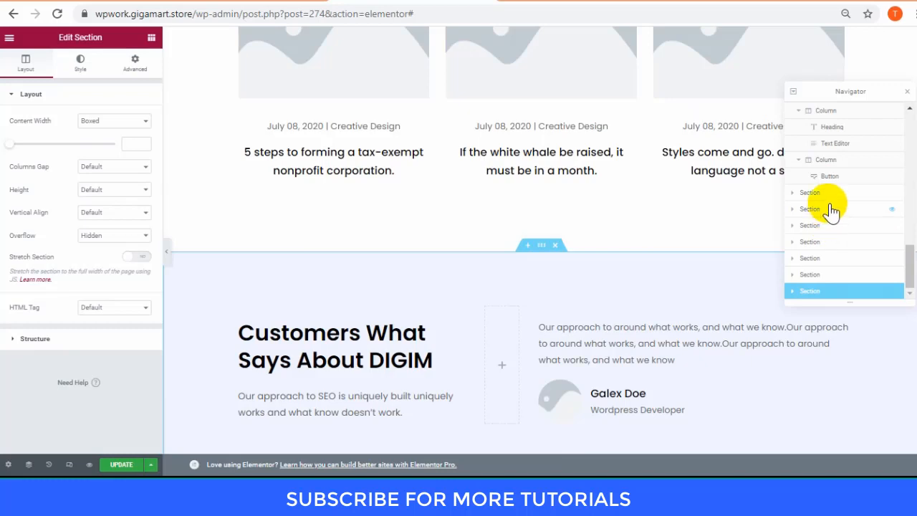
pyautogui.click(830, 208)
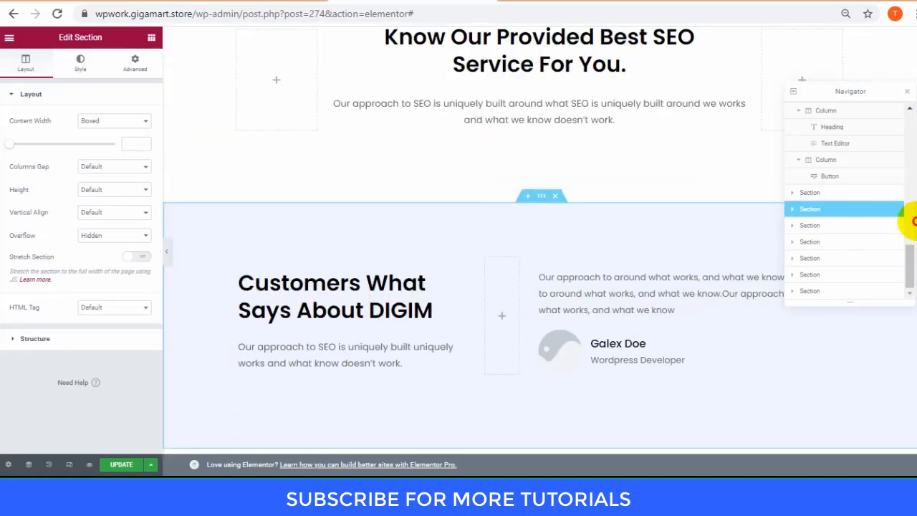
pyautogui.scroll(5, 537, 241)
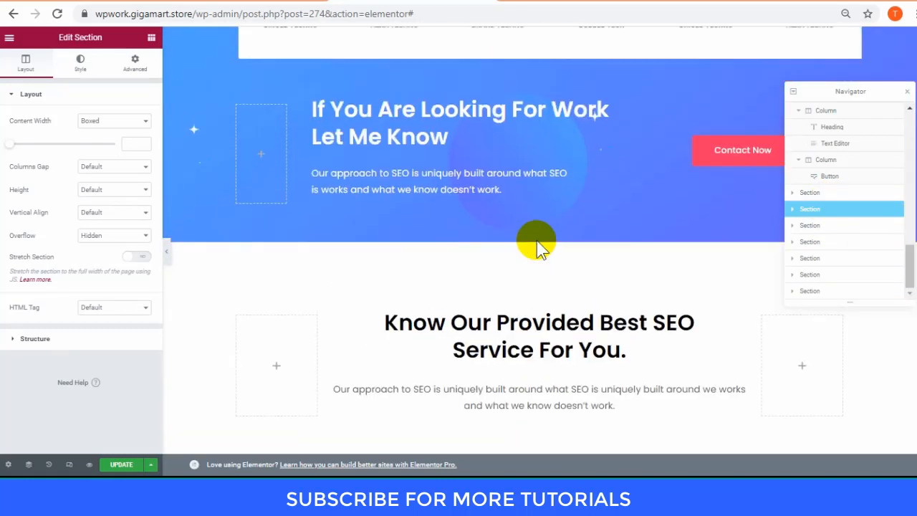
pyautogui.scroll(-3, 536, 240)
pyautogui.moveTo(536, 240); pyautogui.dragTo(559, 224)
pyautogui.scroll(3, 558, 224)
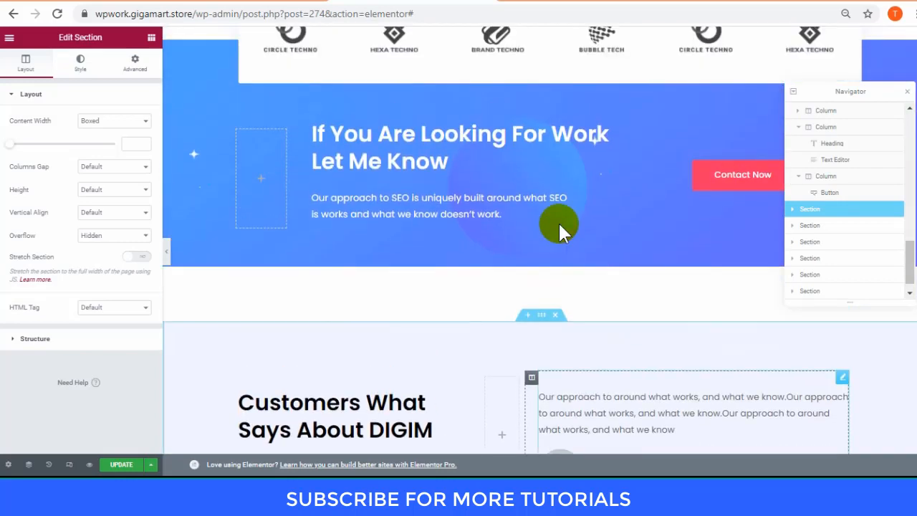
# Collapse the "If You Are Looking For Work Let Me Know" section in the Navigator and move it to the end of the page.
pyautogui.scroll(2, 830, 187)
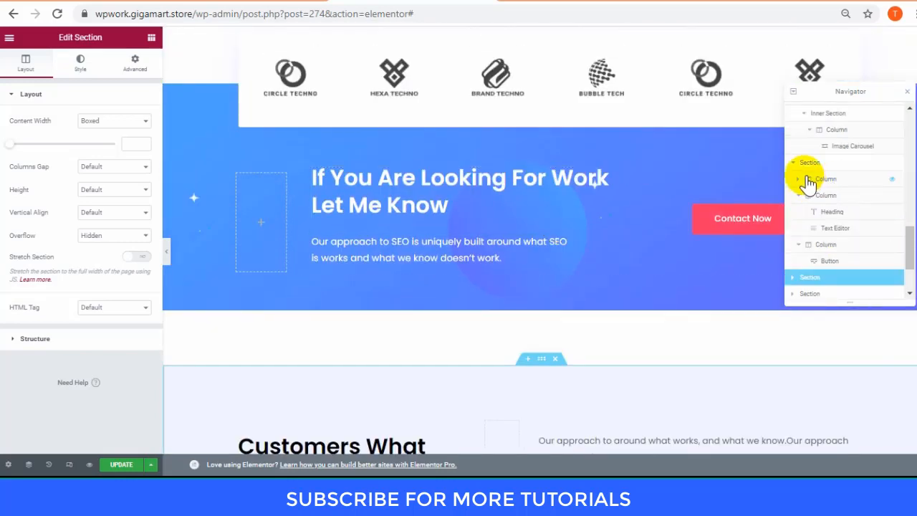
pyautogui.click(827, 165)
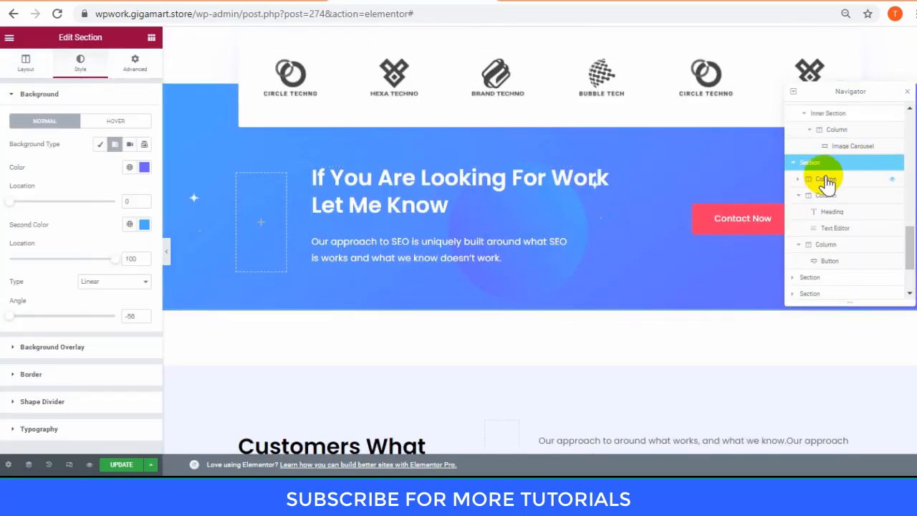
pyautogui.click(796, 180)
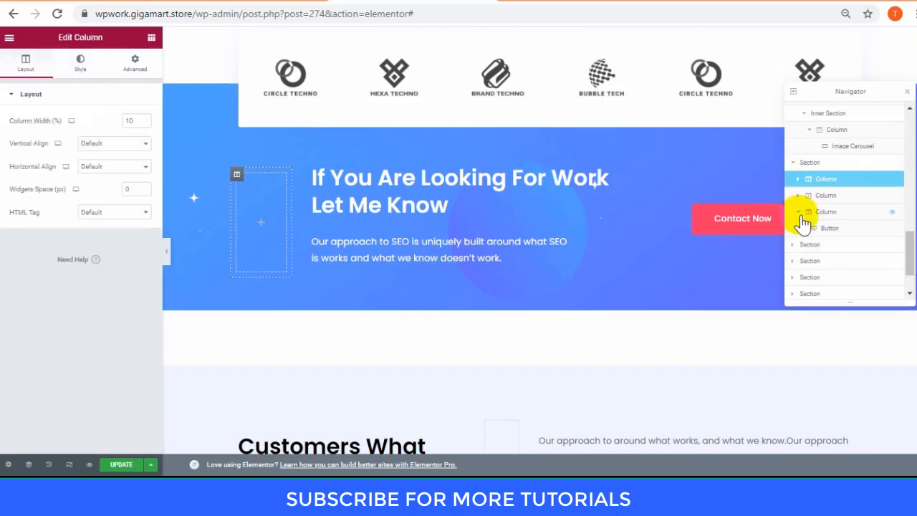
pyautogui.click(792, 164)
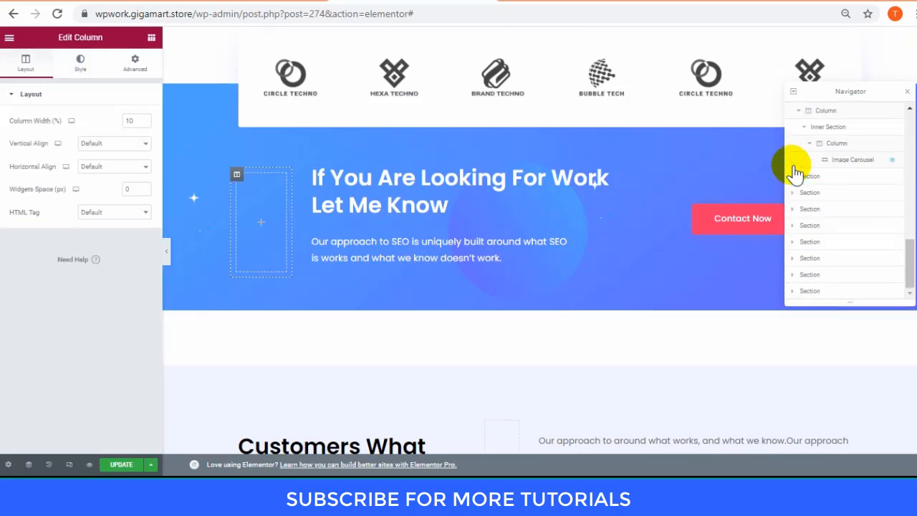
pyautogui.click(831, 180)
pyautogui.moveTo(829, 179); pyautogui.dragTo(843, 272)
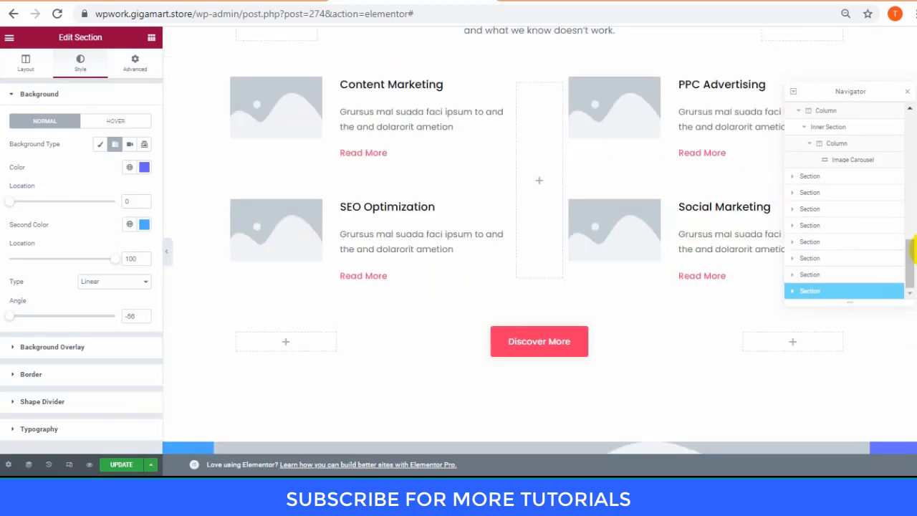
# Move the client logo carousel section down the page, directly above the "If You Are Looking For Work Let Me Know" section.
pyautogui.moveTo(914, 249); pyautogui.dragTo(913, 89)
pyautogui.scroll(3, 489, 136)
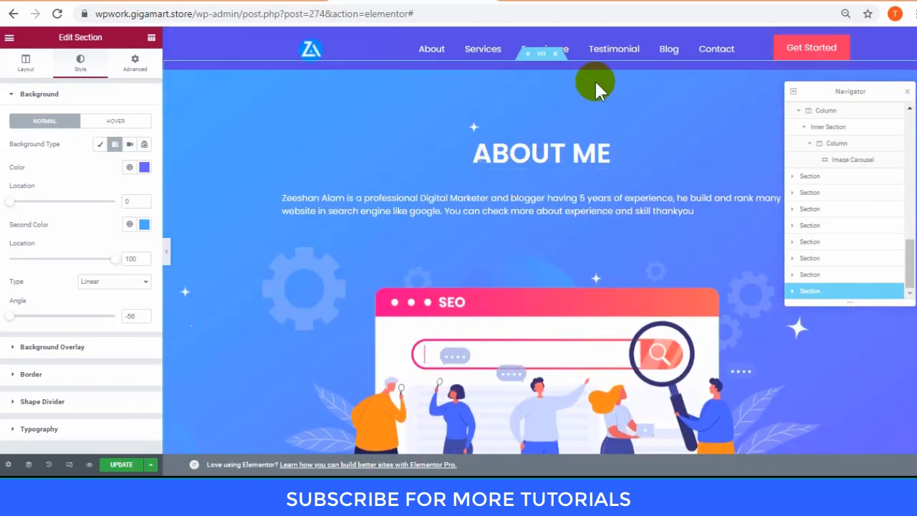
pyautogui.scroll(-10, 533, 151)
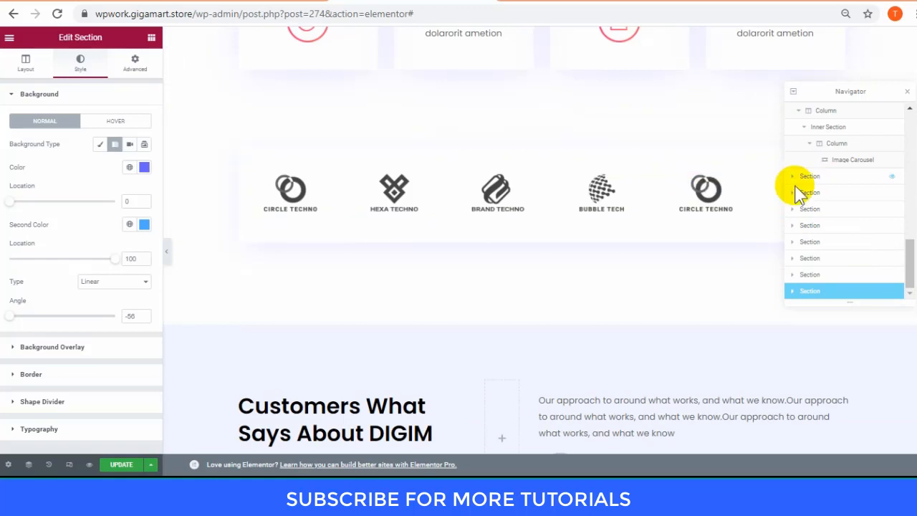
pyautogui.click(539, 109)
pyautogui.moveTo(794, 210); pyautogui.dragTo(843, 258)
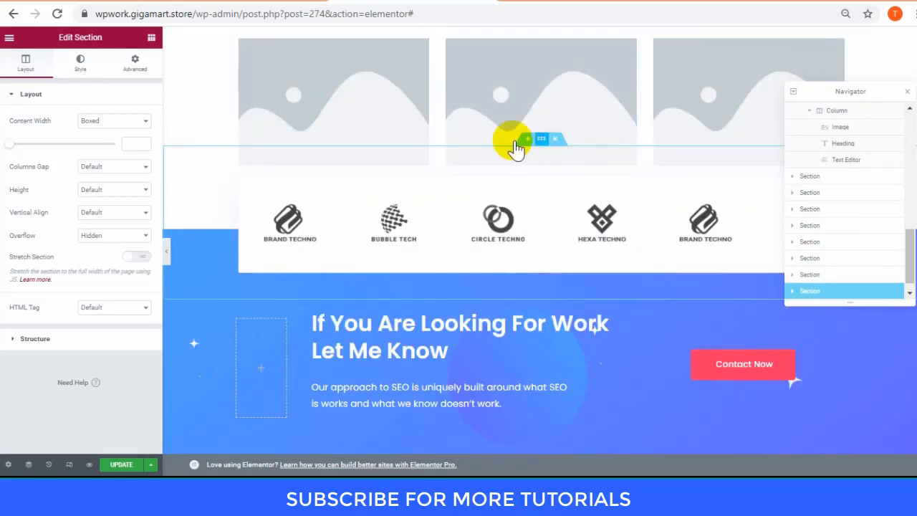
# Set the logo carousel section's top padding to 120 px and close the Navigator.
pyautogui.click(135, 63)
pyautogui.click(20, 176)
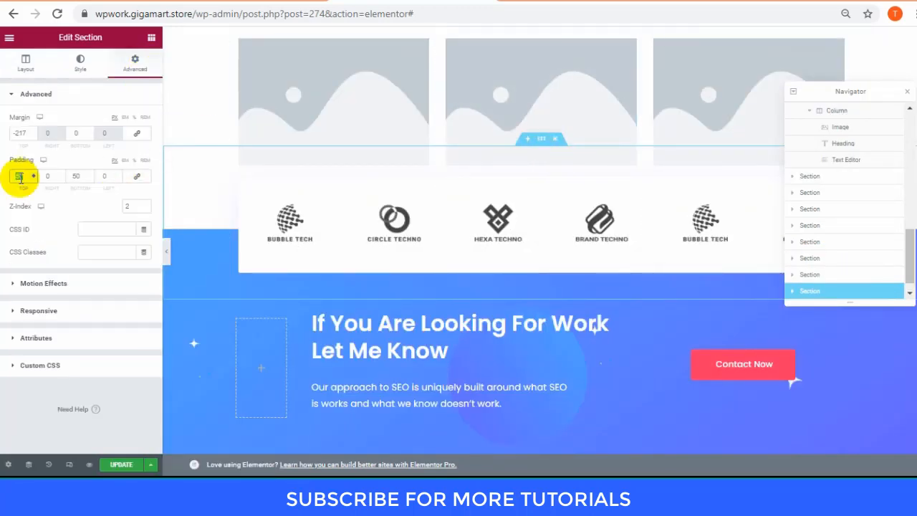
pyautogui.write('120')
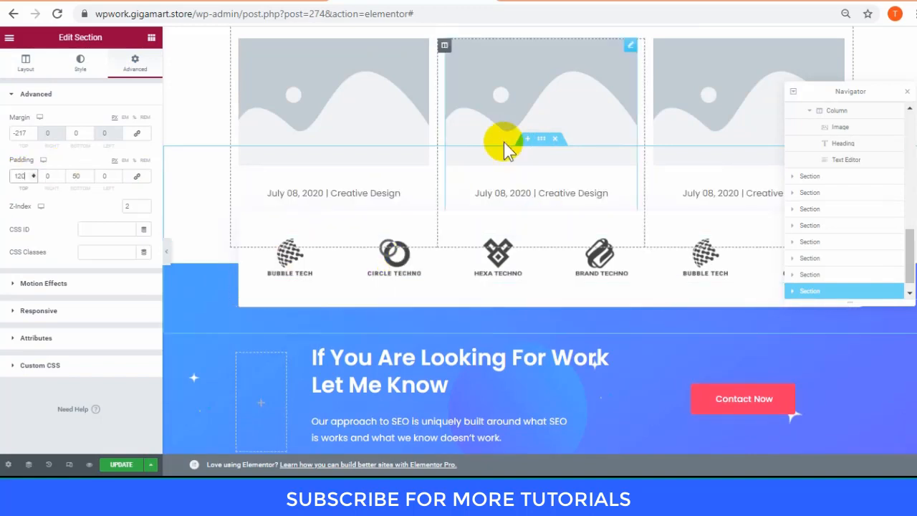
pyautogui.scroll(3, 880, 237)
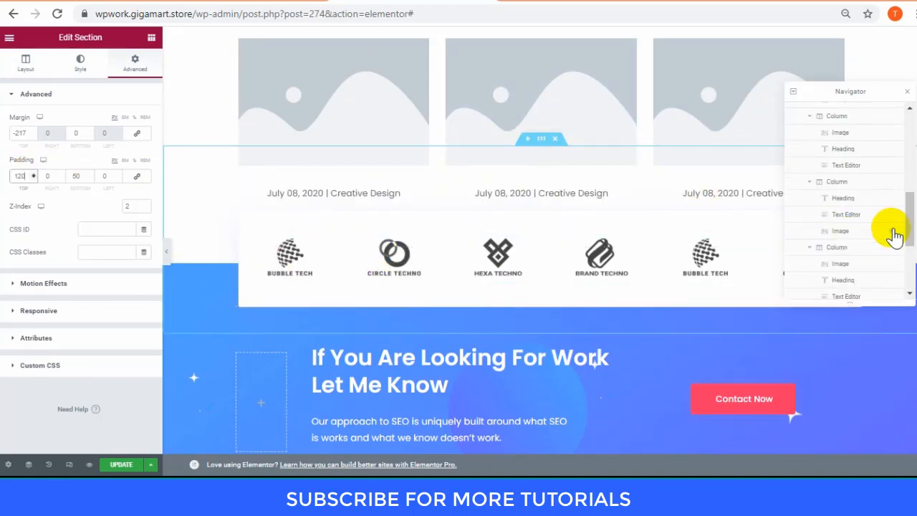
pyautogui.click(907, 92)
# Review the order of the page sections from About Me and Our Services through the customer testimonial and SEO service sections.
pyautogui.moveTo(913, 364); pyautogui.dragTo(913, 115)
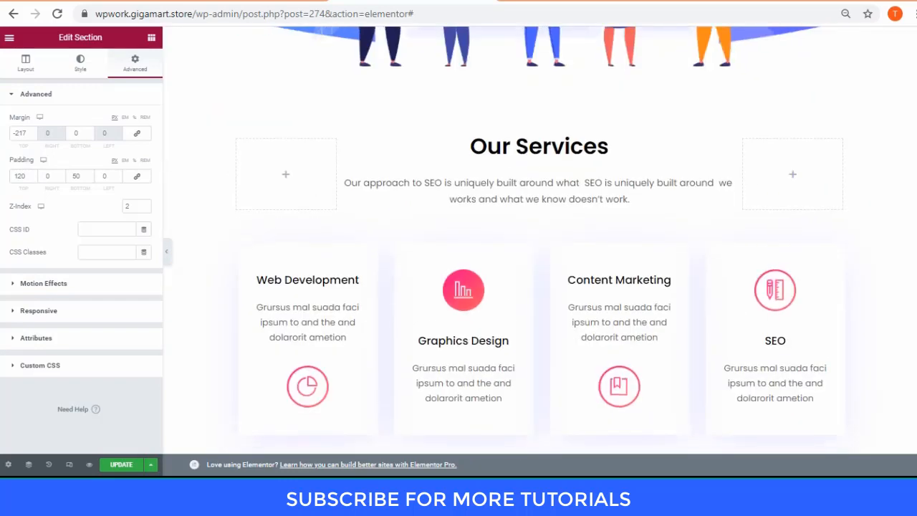
pyautogui.scroll(2, 537, 240)
pyautogui.scroll(-8, 486, 215)
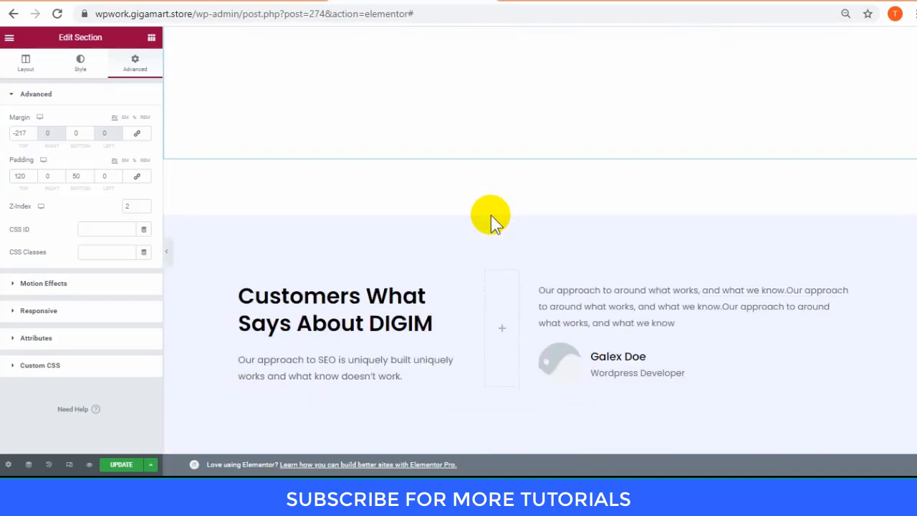
pyautogui.scroll(-3, 491, 216)
pyautogui.moveTo(916, 190); pyautogui.dragTo(913, 72)
pyautogui.click(550, 50)
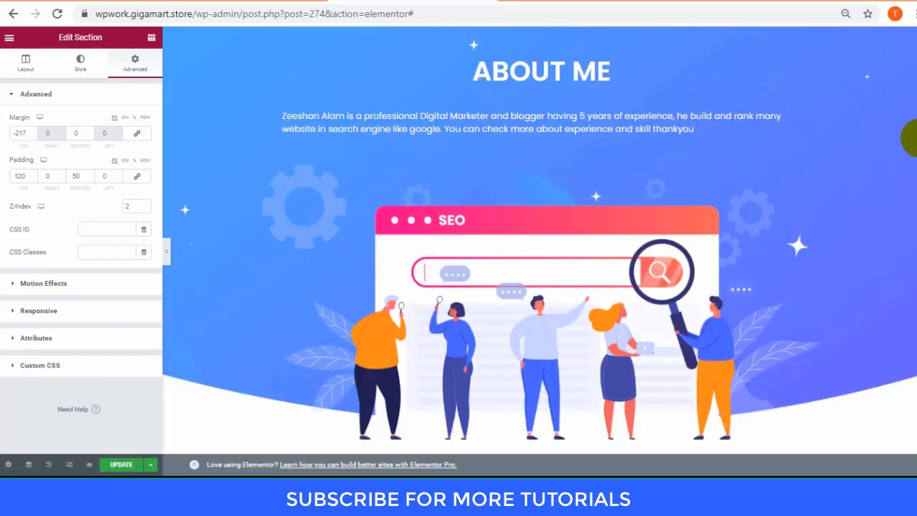
pyautogui.scroll(-2, 683, 267)
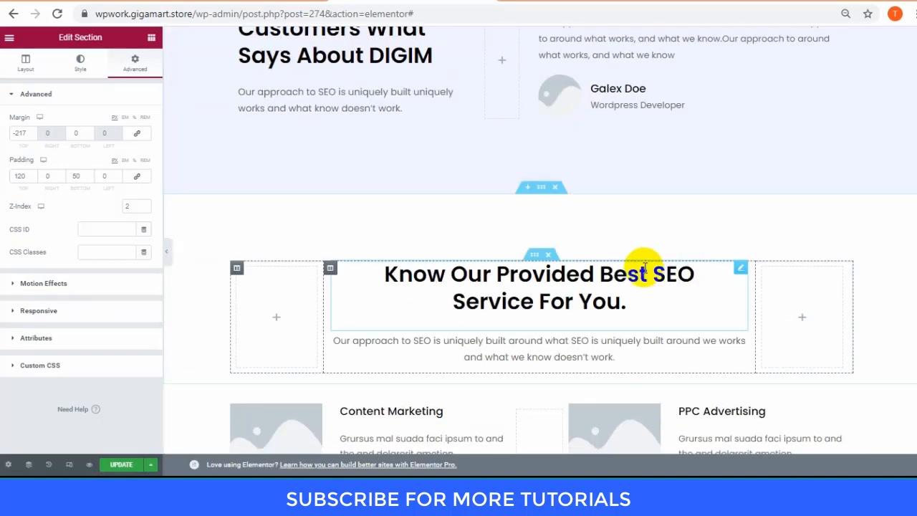
pyautogui.scroll(4, 544, 169)
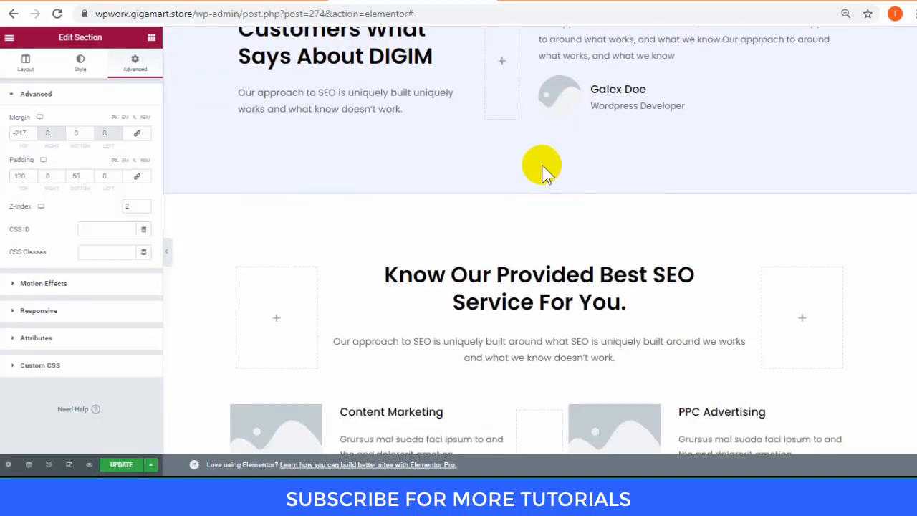
pyautogui.click(542, 147)
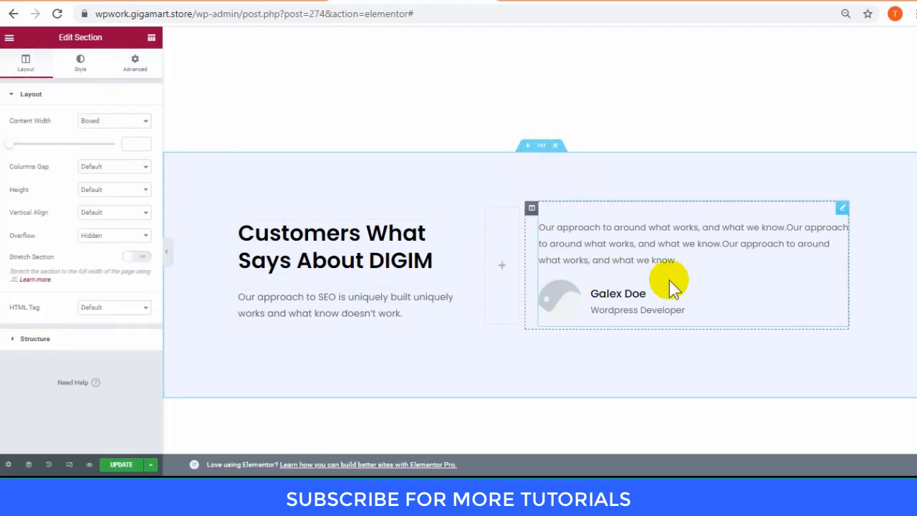
pyautogui.scroll(-6, 565, 281)
pyautogui.scroll(1, 501, 222)
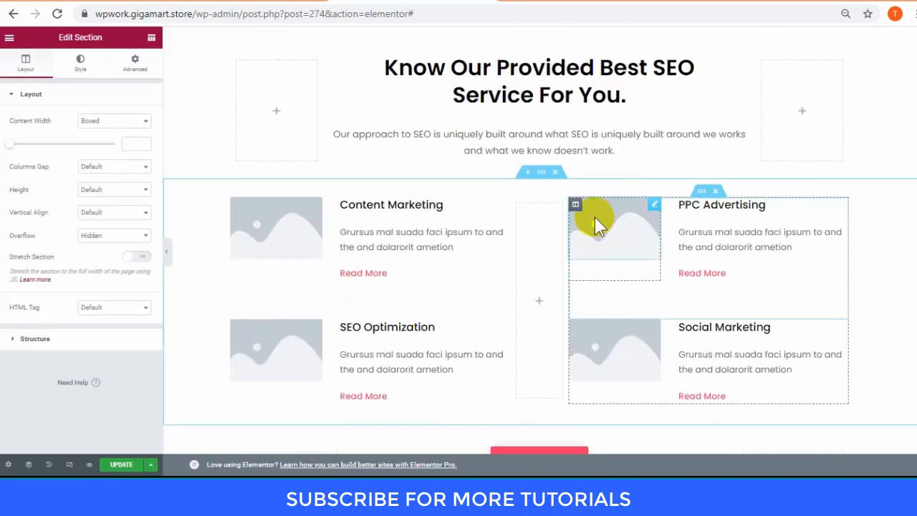
pyautogui.scroll(-5, 598, 225)
pyautogui.scroll(6, 583, 262)
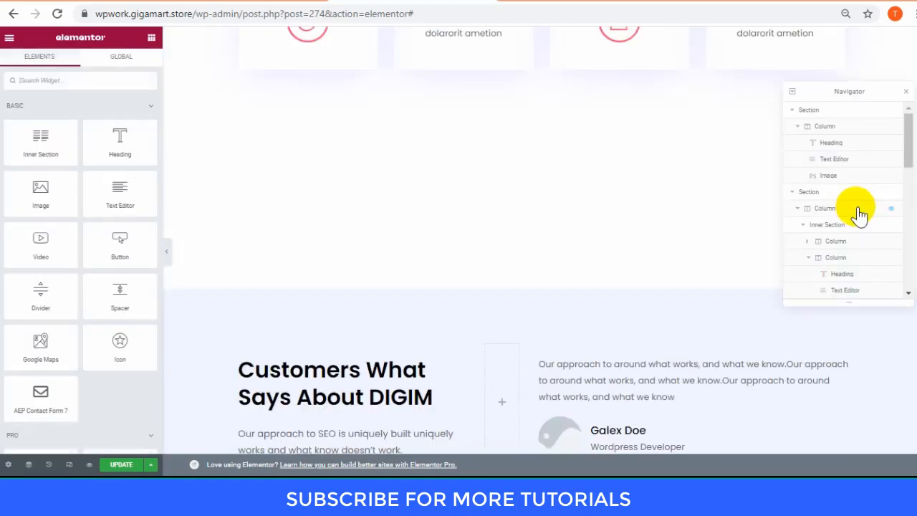
# Move the "Customers What Says About DIGIM" section one place down, below the "Know Our Provided Best SEO Service For You." heading section.
pyautogui.scroll(-5, 859, 215)
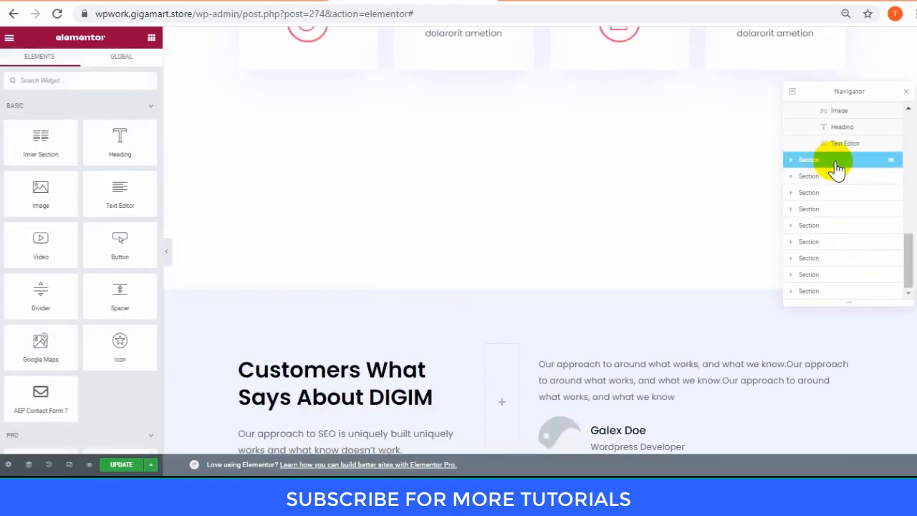
pyautogui.click(836, 168)
pyautogui.moveTo(835, 168); pyautogui.dragTo(836, 197)
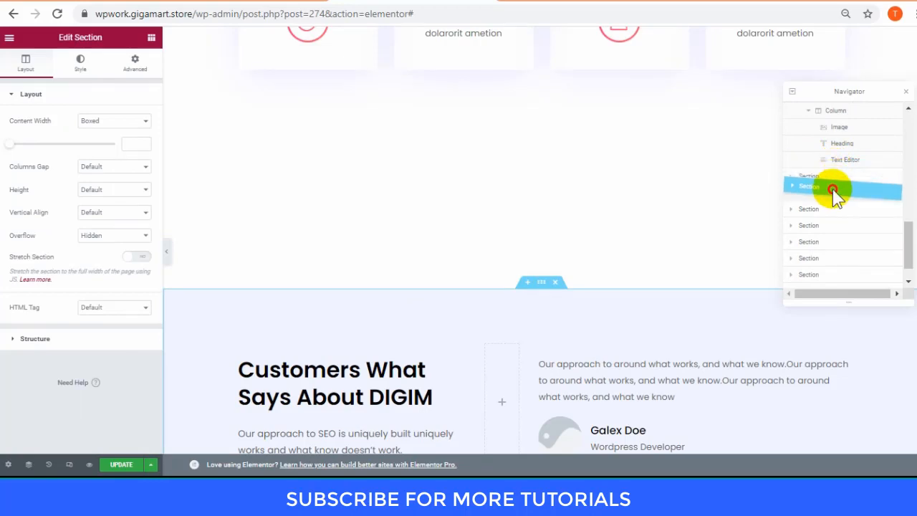
pyautogui.moveTo(838, 206); pyautogui.dragTo(843, 203)
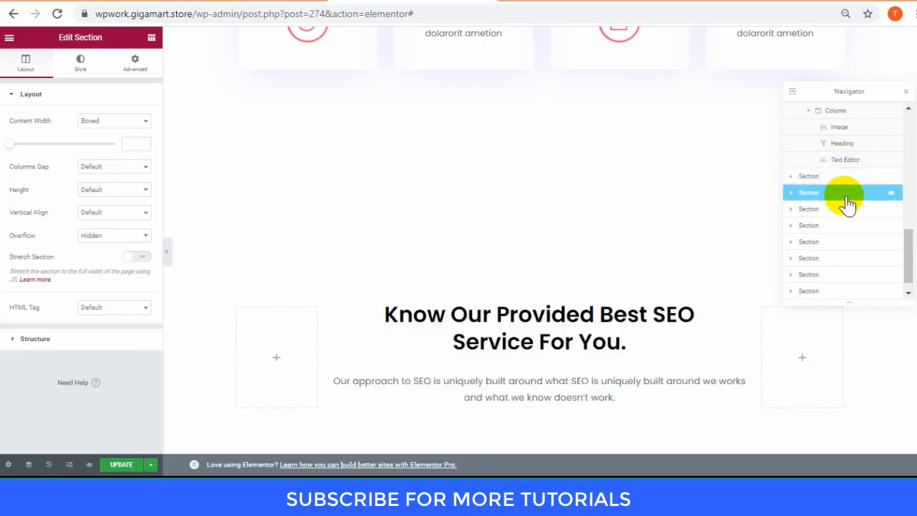
pyautogui.scroll(-5, 563, 280)
pyautogui.scroll(-2, 563, 280)
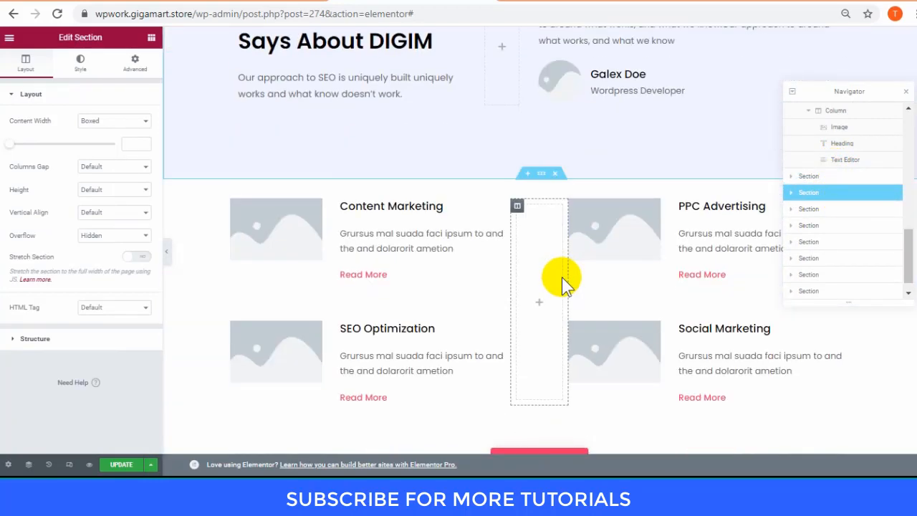
# Move the "Customers What Says About DIGIM" section one place down, below the Content Marketing and PPC Advertising services grid.
pyautogui.scroll(3, 563, 279)
pyautogui.moveTo(831, 193); pyautogui.dragTo(838, 215)
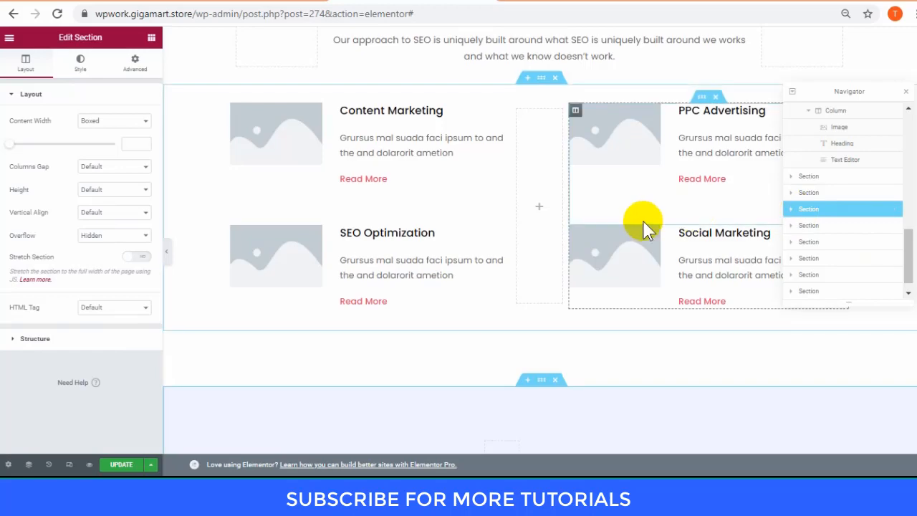
pyautogui.scroll(5, 643, 221)
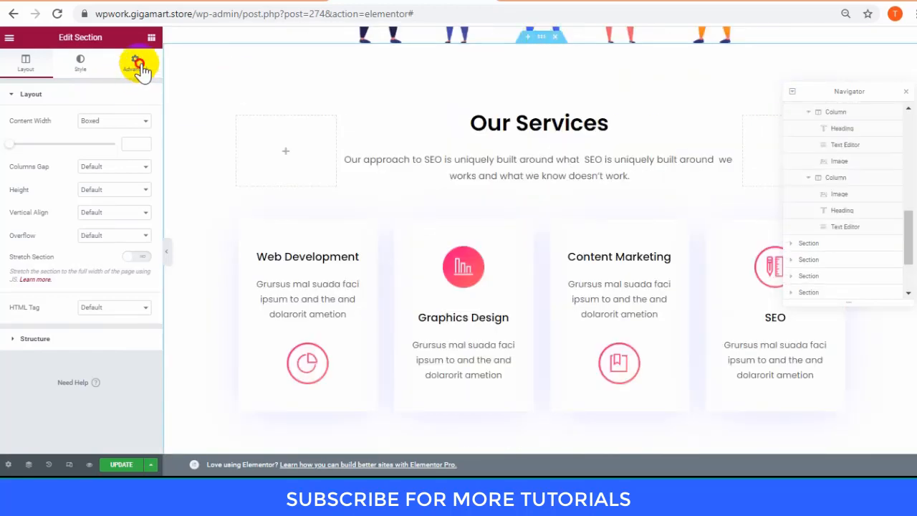
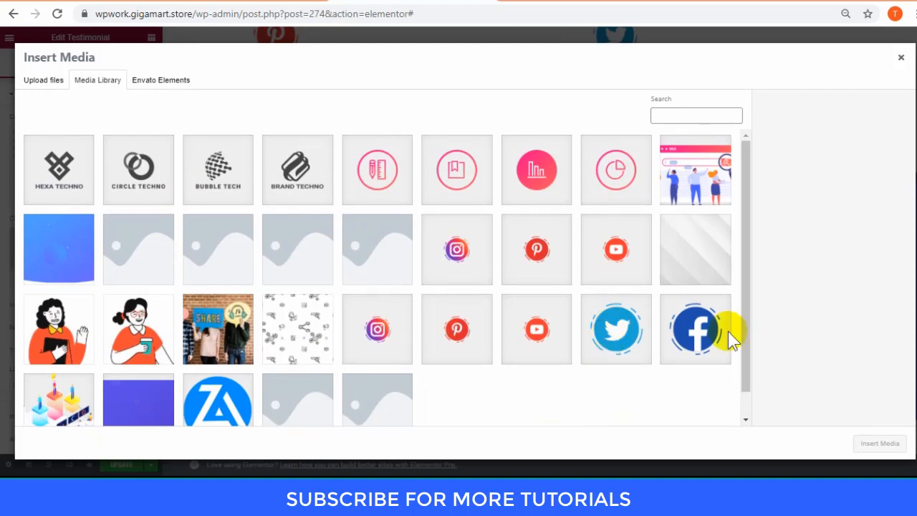
# Set the customer testimonial's image to the pink bar-chart icon from the media library.
pyautogui.doubleClick(541, 215)
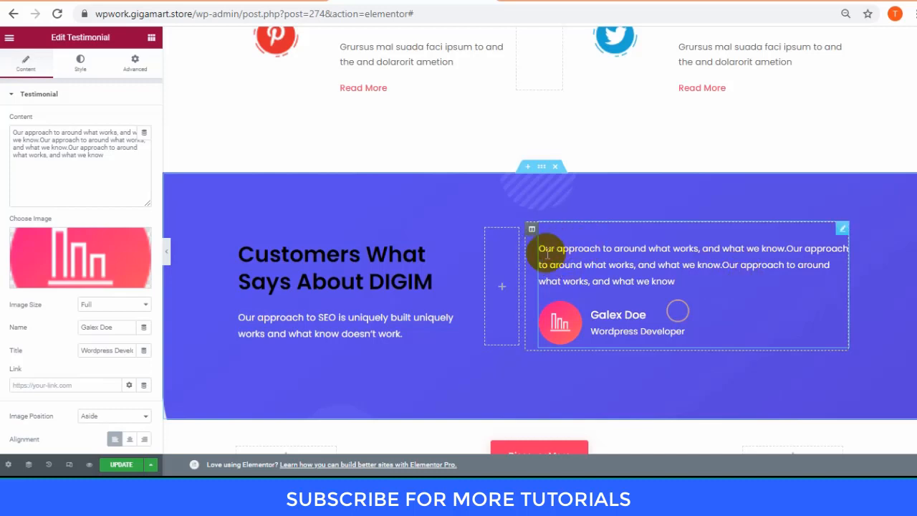
# Search the widgets for "test", add a Testimonial widget above the existing testimonial, and delete it again.
pyautogui.click(151, 37)
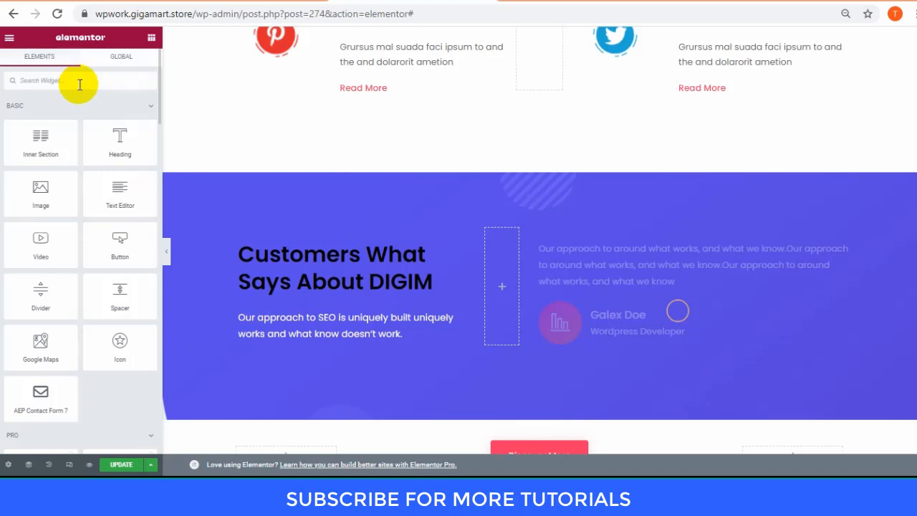
pyautogui.write('test')
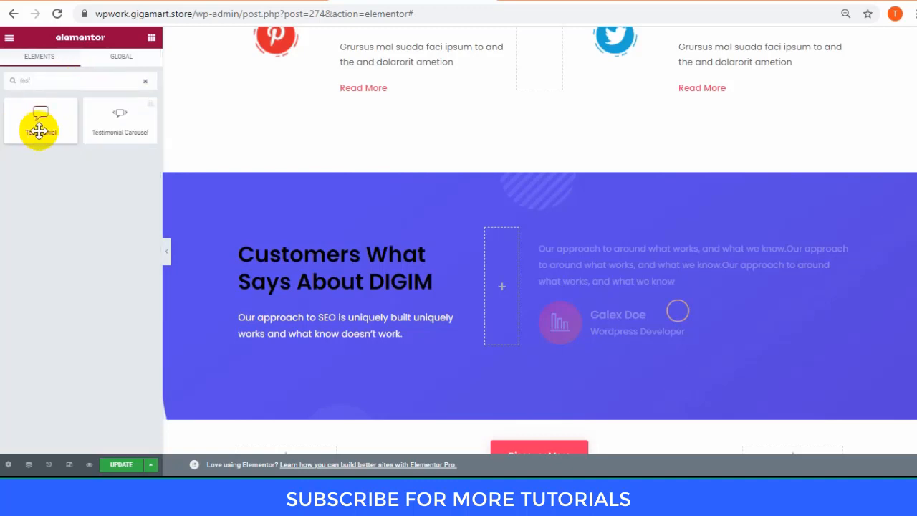
pyautogui.moveTo(37, 125); pyautogui.dragTo(649, 241)
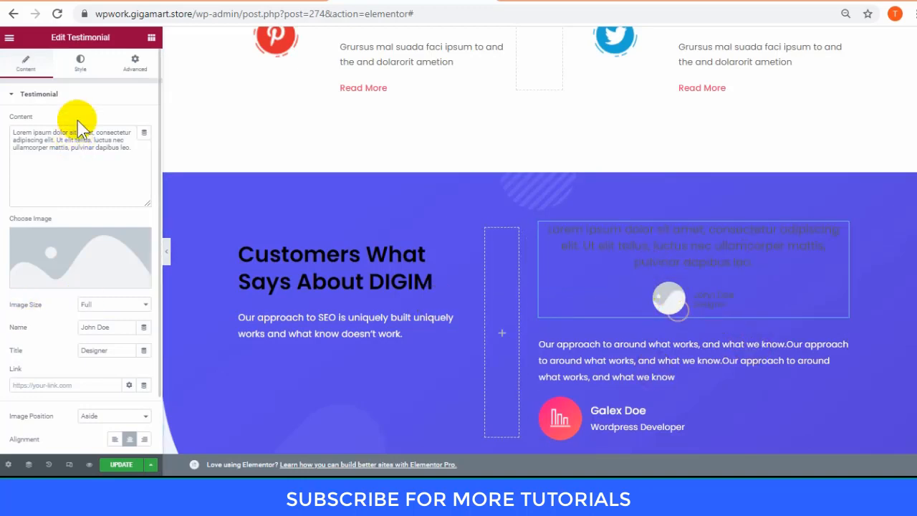
pyautogui.rightClick(823, 231)
pyautogui.click(859, 384)
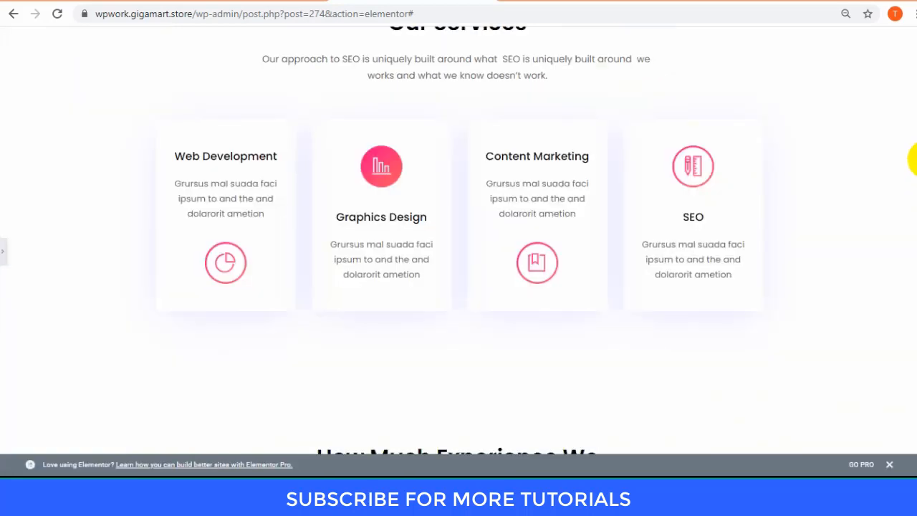
# Review the Home page's sections and compare them with the DIGIM home-version-two demo page, down to the expert team section.
pyautogui.scroll(2, 913, 140)
pyautogui.scroll(5, 914, 140)
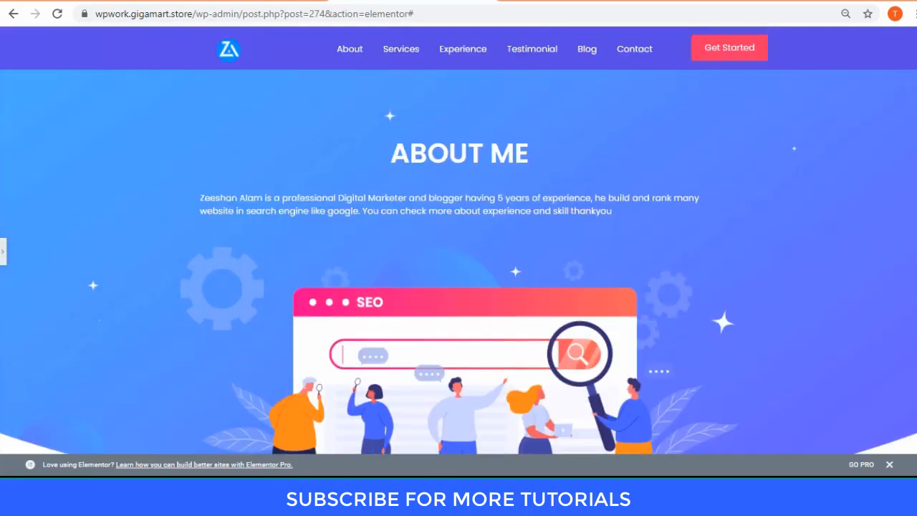
pyautogui.scroll(-10, 458, 240)
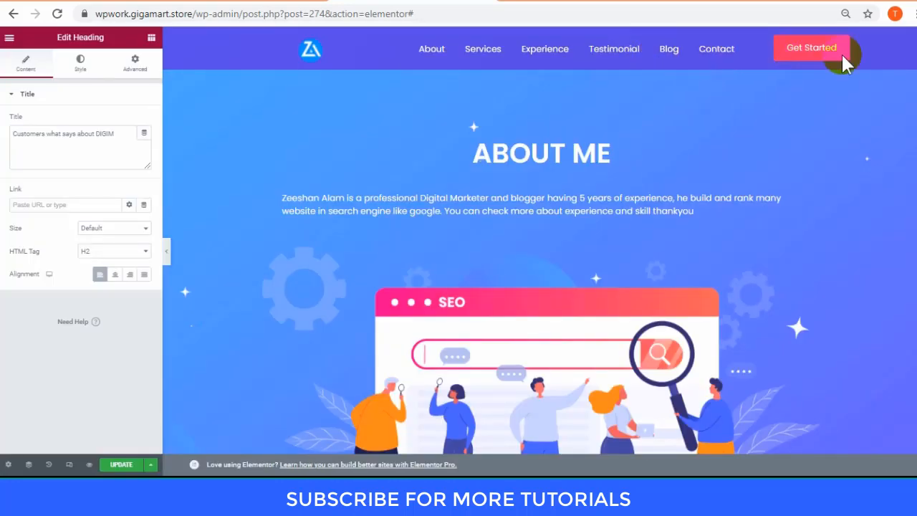
pyautogui.scroll(-10, 901, 168)
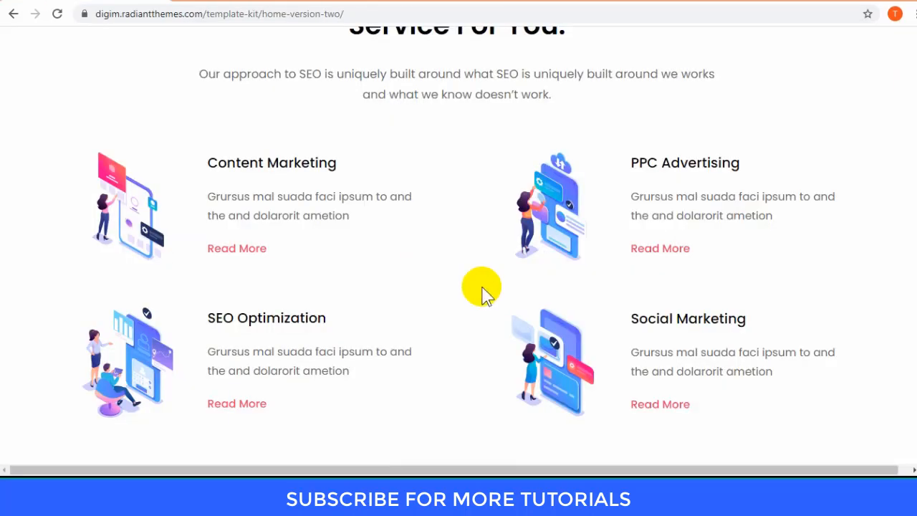
pyautogui.scroll(-10, 481, 293)
pyautogui.scroll(-15, 485, 286)
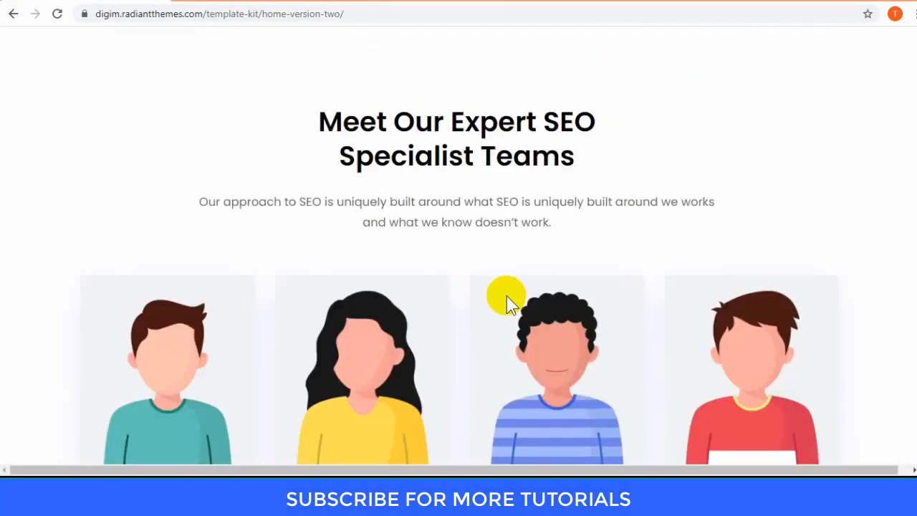
pyautogui.scroll(2, 573, 293)
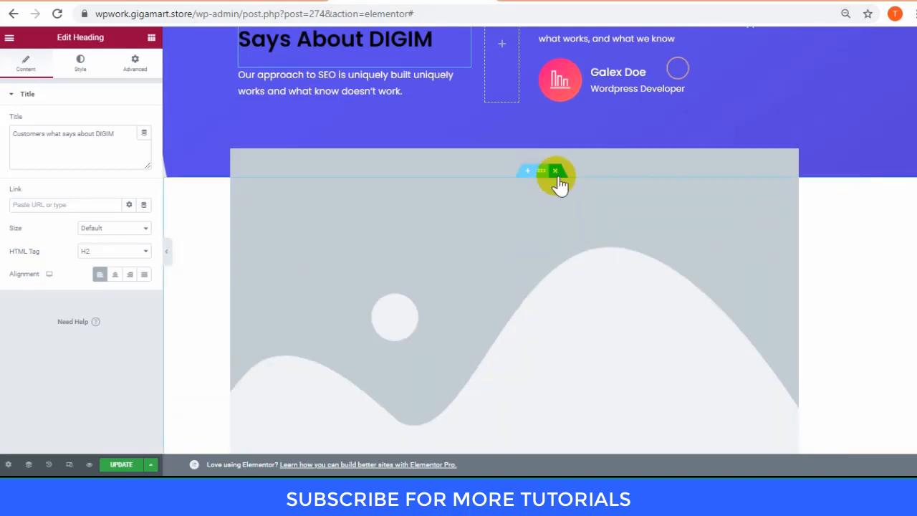
# Delete the large placeholder image section between the customer testimonial and the "Trending Blogs & Articles" section.
pyautogui.click(554, 169)
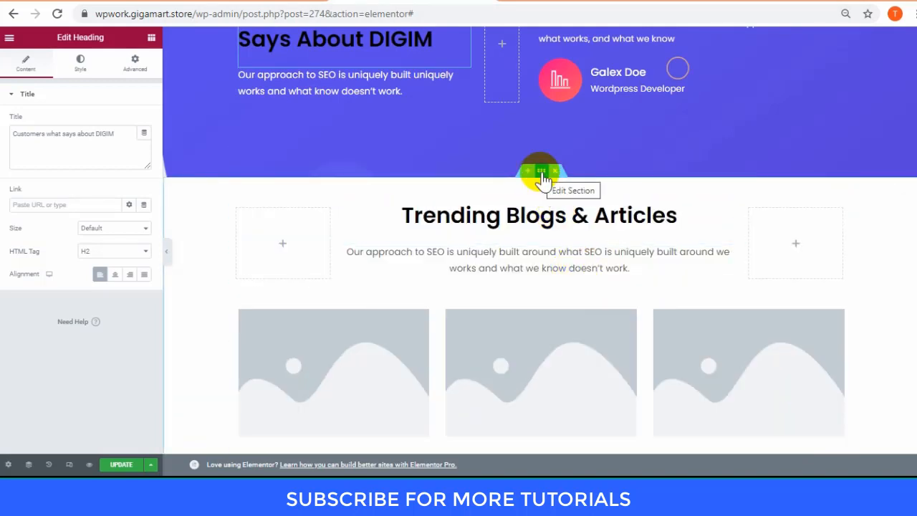
pyautogui.click(500, 220)
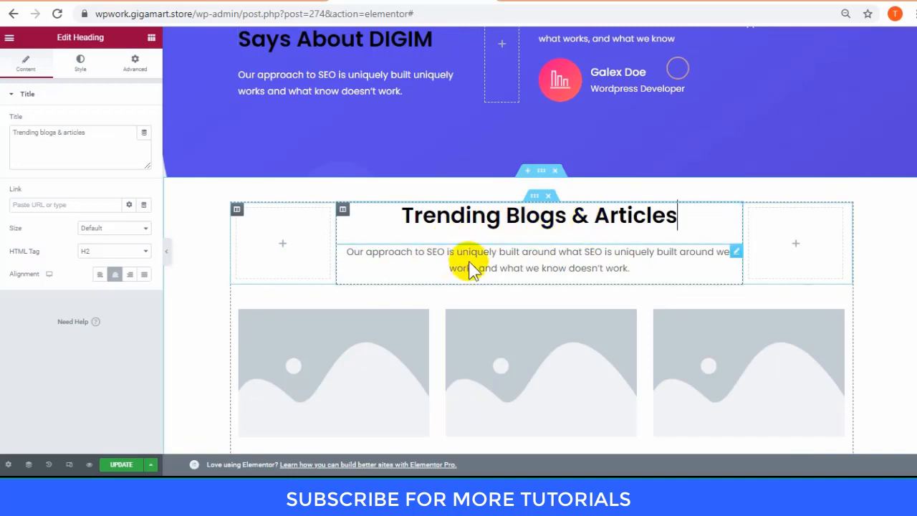
# Open the media library for the first blog post's image and select seo-ranking-stats.png.
pyautogui.scroll(-3, 482, 259)
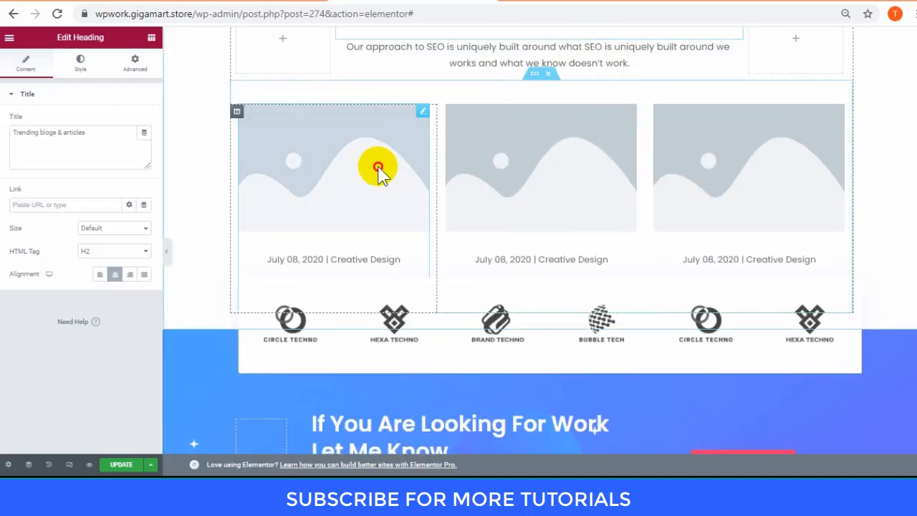
pyautogui.click(377, 170)
pyautogui.click(110, 148)
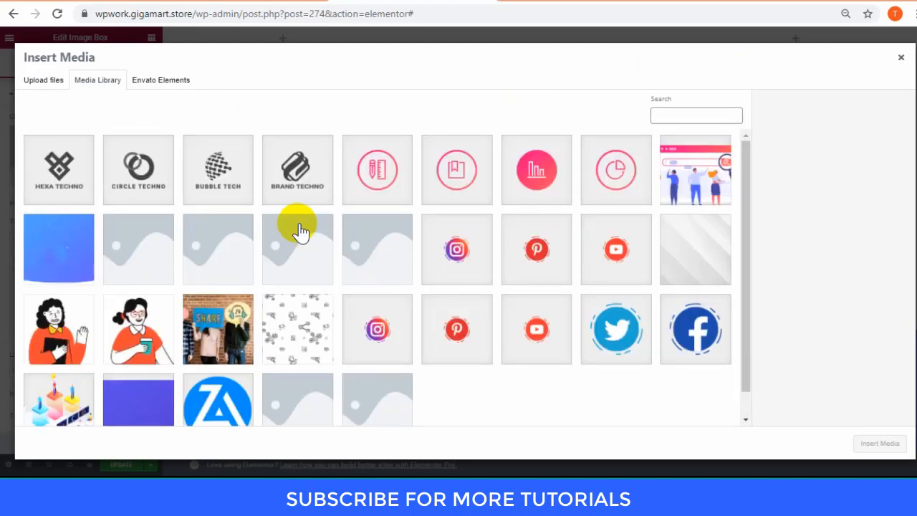
pyautogui.scroll(-1, 159, 372)
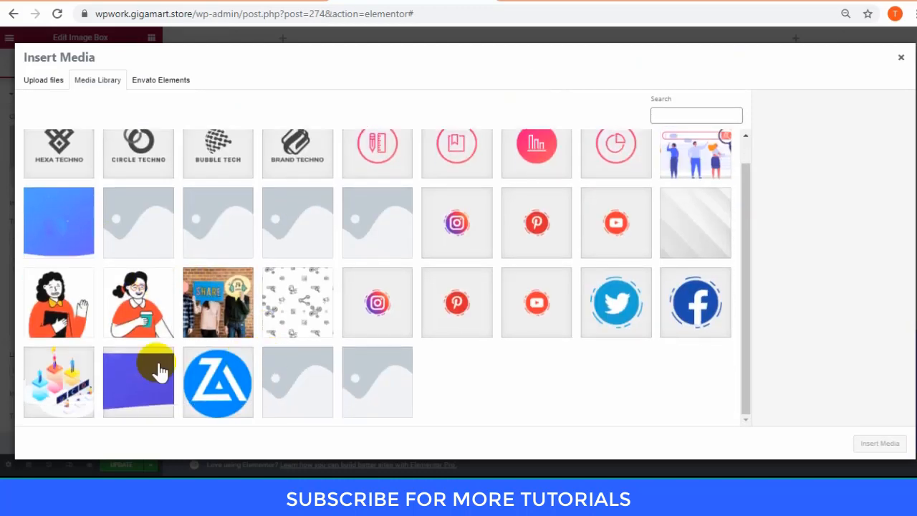
pyautogui.click(77, 394)
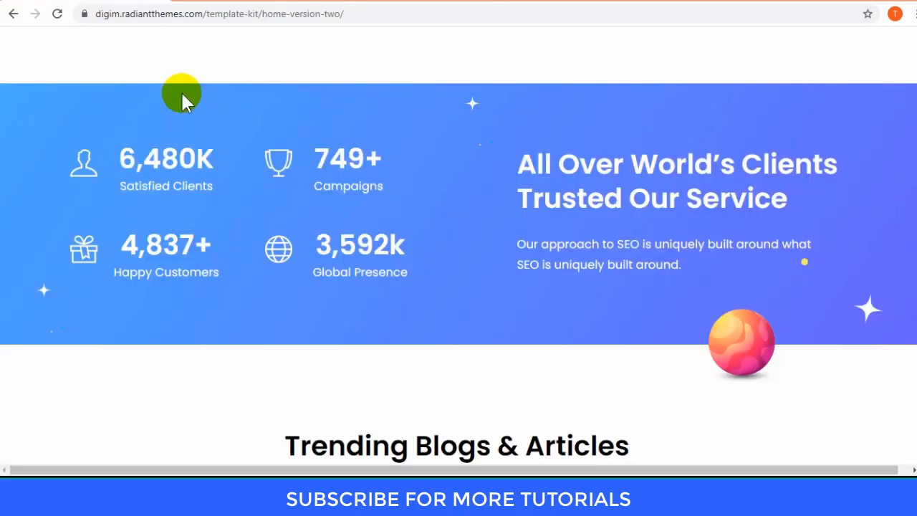
# Switch to the DIGIM demo page and download the orange Etsy box image of the second blog post as blog2-1.png.
pyautogui.scroll(-6, 538, 258)
pyautogui.scroll(1, 419, 241)
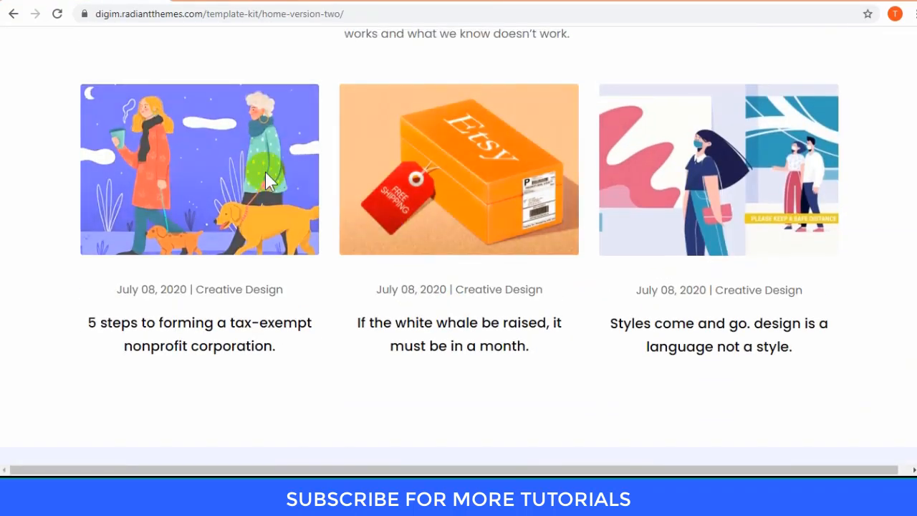
pyautogui.rightClick(410, 143)
pyautogui.click(444, 168)
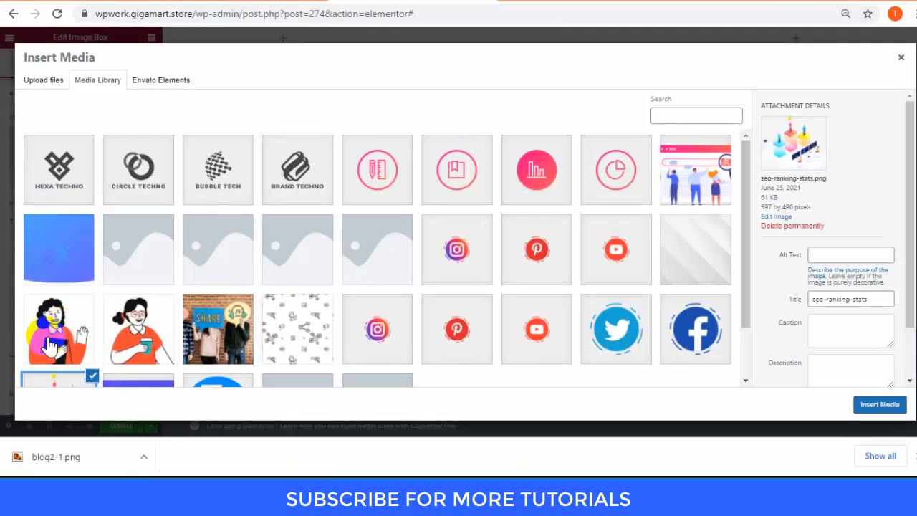
# Return to the Elementor page, upload blog2-1.png to the media library and insert it as the first blog post's image.
pyautogui.moveTo(69, 466); pyautogui.dragTo(268, 252)
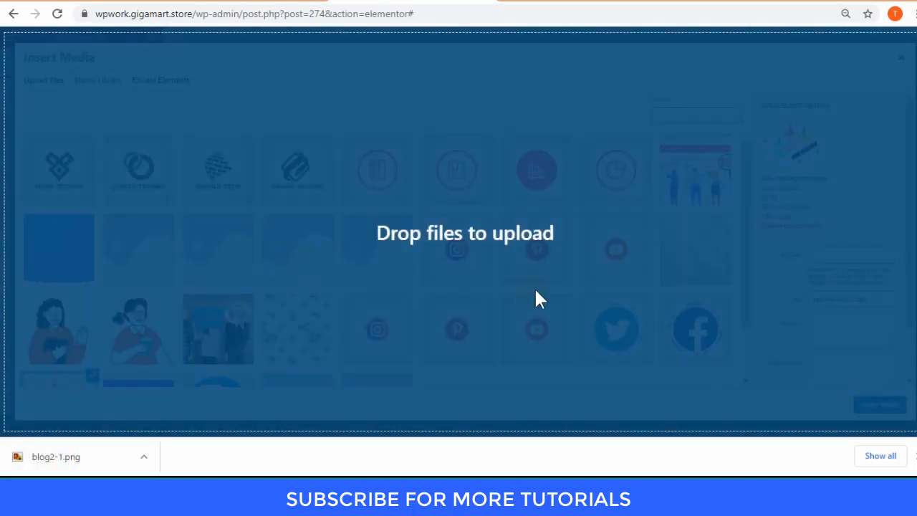
pyautogui.moveTo(538, 299); pyautogui.dragTo(546, 296)
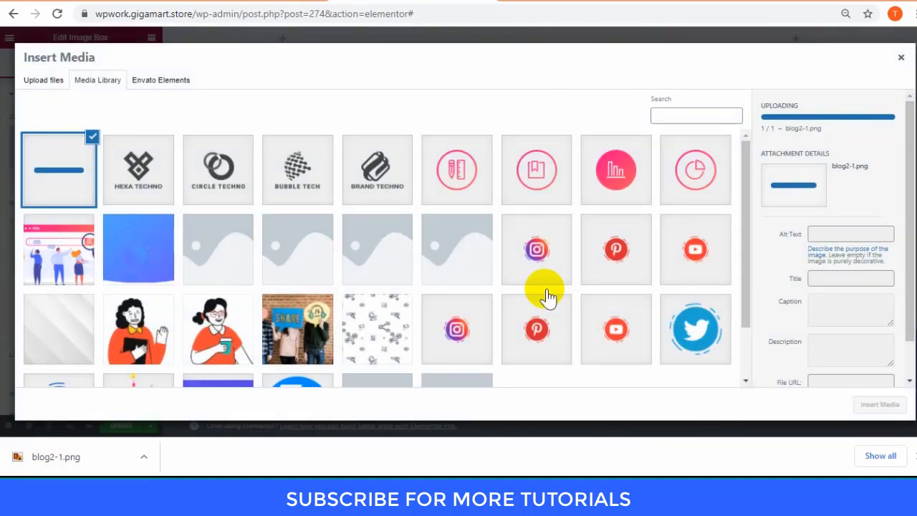
pyautogui.click(880, 404)
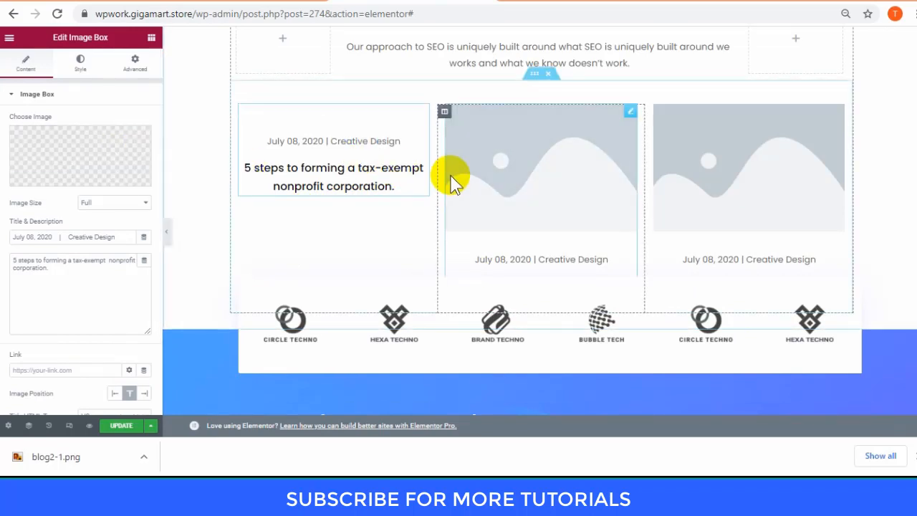
# Set the images of the second and third blog posts to the orange Etsy box picture from the media library.
pyautogui.click(534, 154)
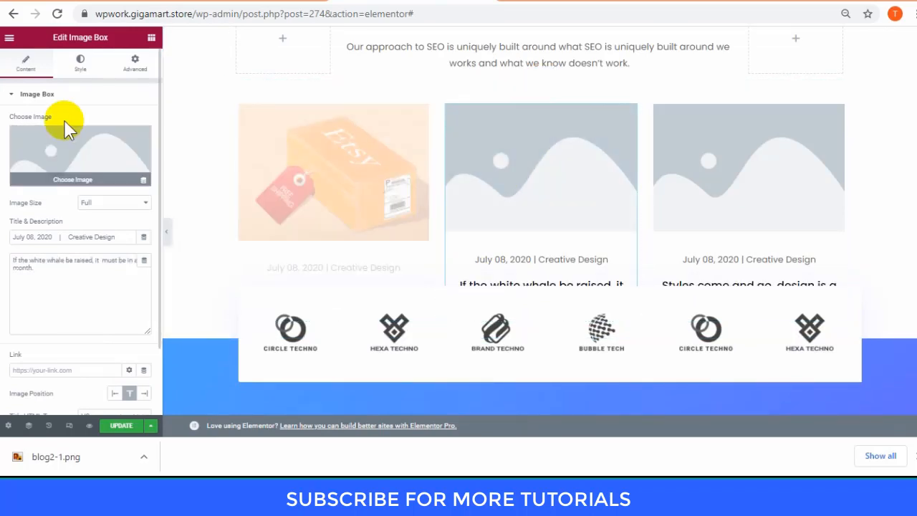
pyautogui.click(91, 140)
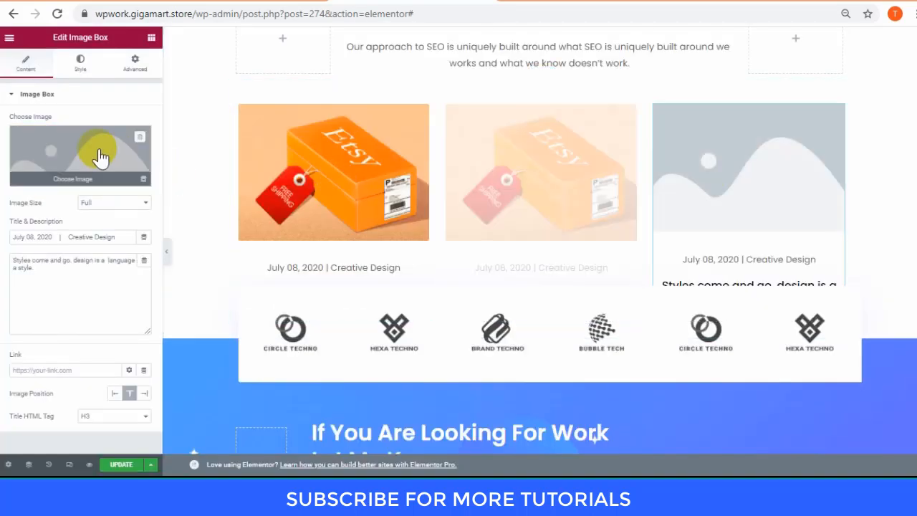
pyautogui.click(93, 149)
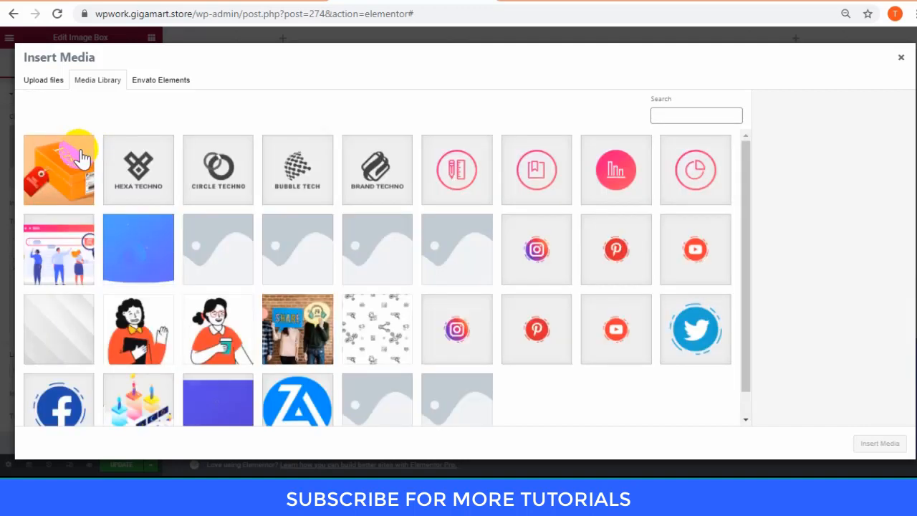
pyautogui.click(79, 157)
pyautogui.click(868, 455)
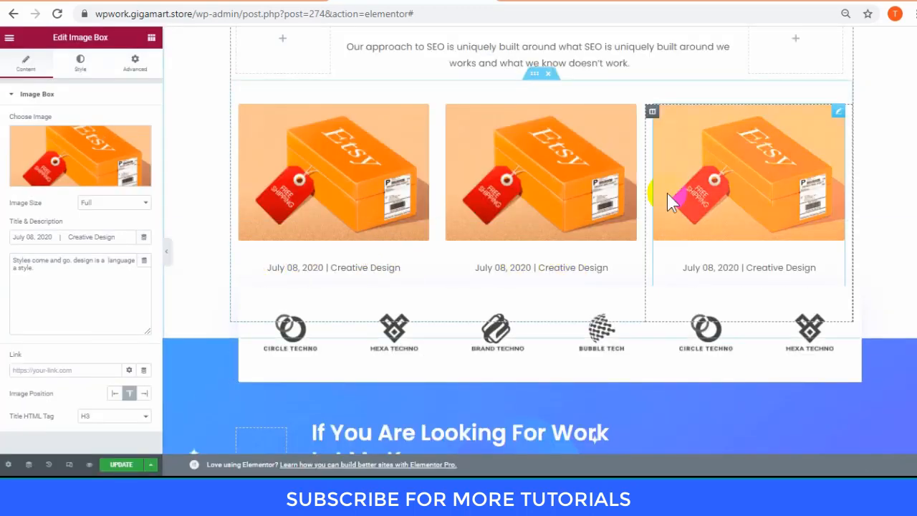
# Set the top margin of the client logo carousel section to -15 px.
pyautogui.scroll(1, 501, 222)
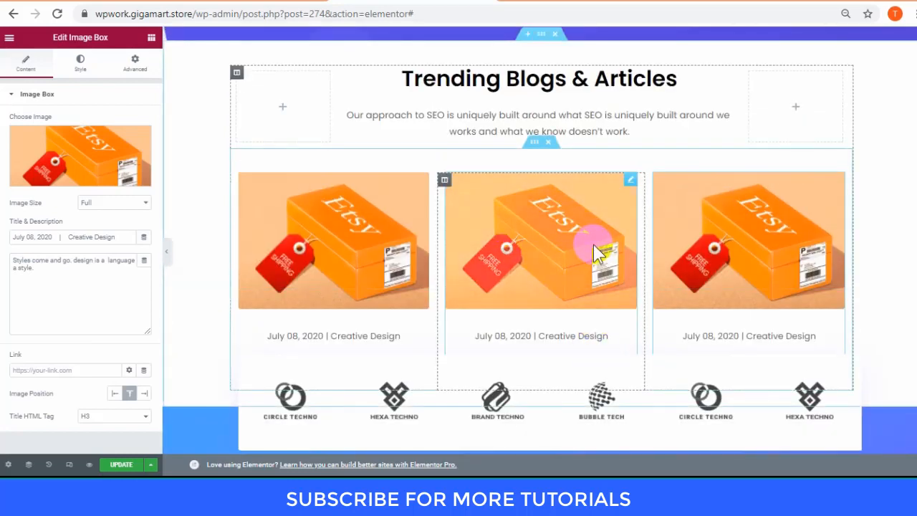
pyautogui.scroll(-2, 593, 244)
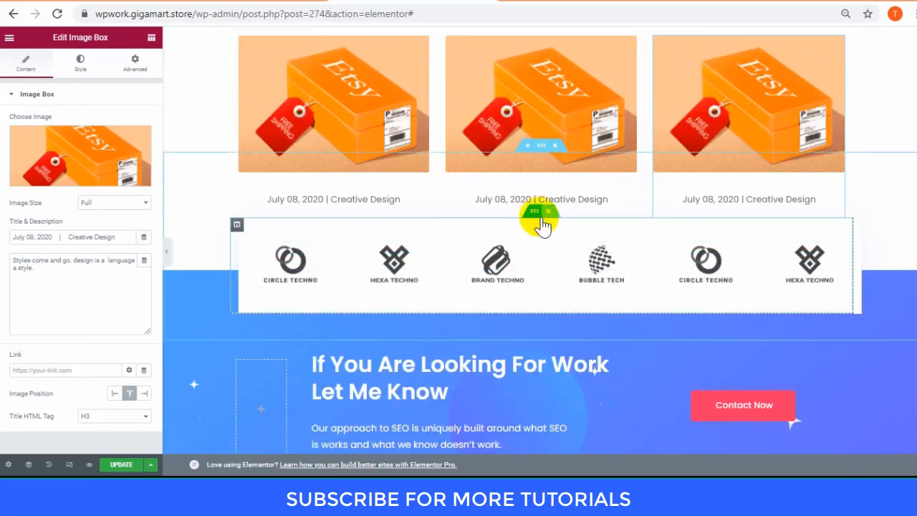
pyautogui.click(549, 159)
pyautogui.click(542, 148)
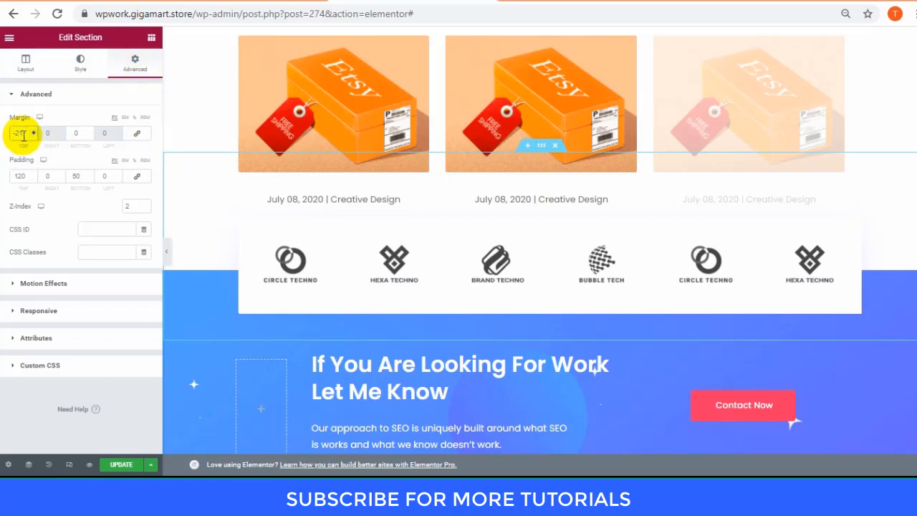
pyautogui.press('BackSpace')
pyautogui.write('1')
pyautogui.press('Delete')
pyautogui.write('5')
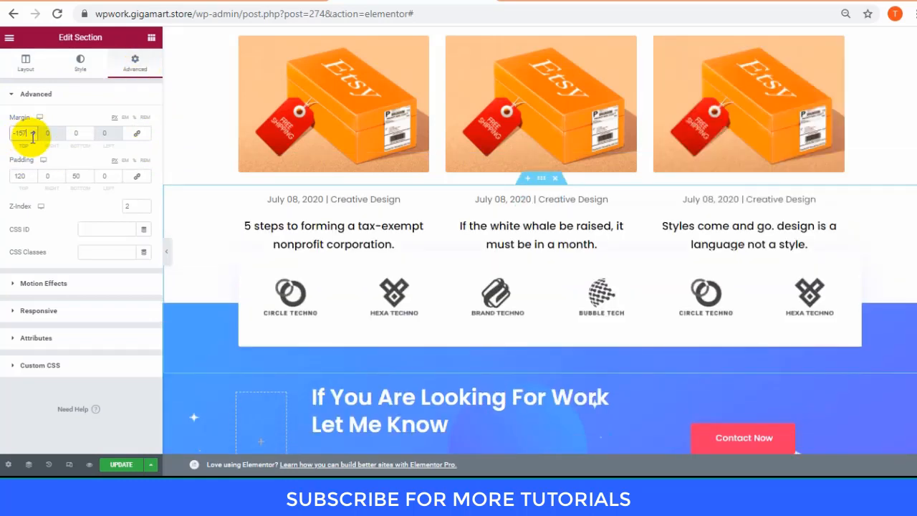
pyautogui.press('Delete')
pyautogui.scroll(-2, 630, 301)
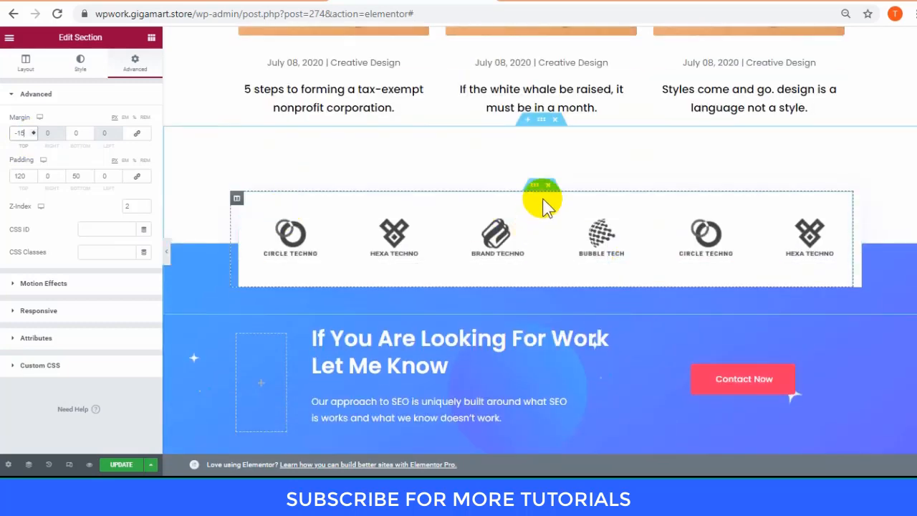
# Open the settings of the inner section holding the client logos and check the blog section above it.
pyautogui.click(537, 187)
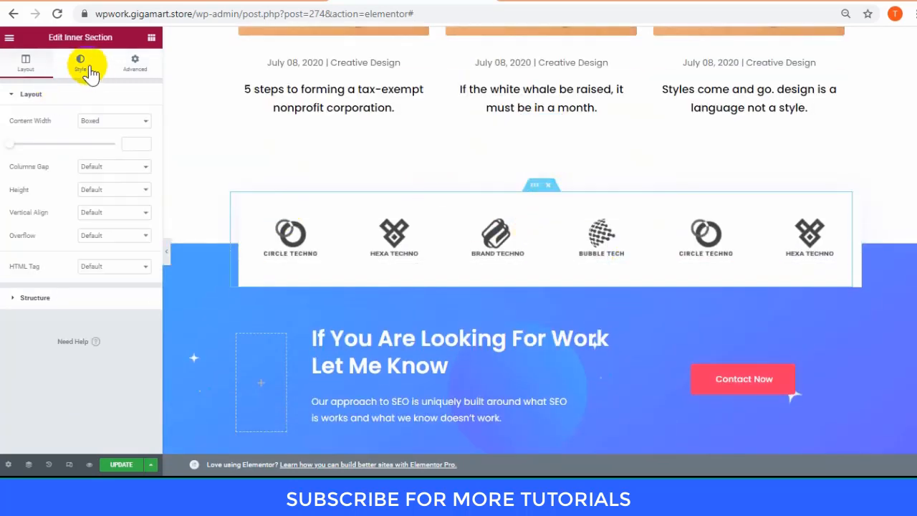
pyautogui.scroll(5, 489, 158)
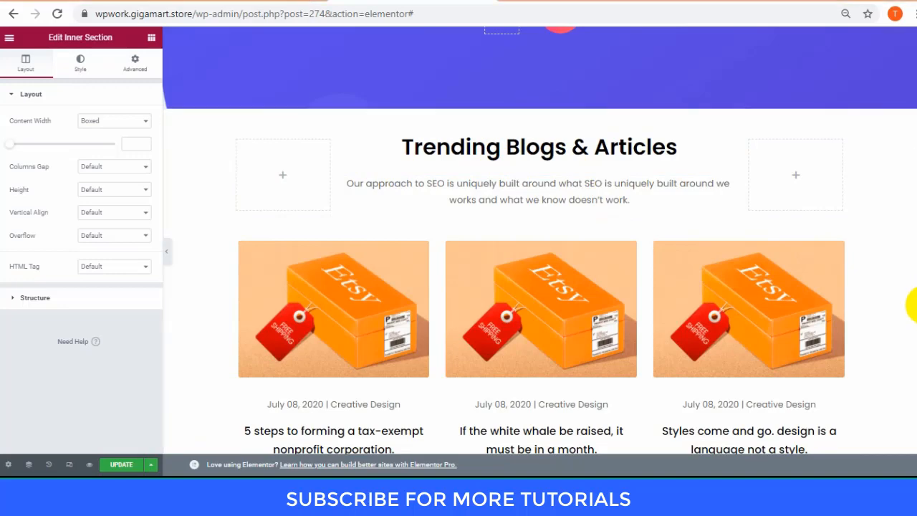
# Look through the Home page's sections, from the About Me hero down to the Contact Now banner below the client logos.
pyautogui.scroll(-6, 910, 337)
pyautogui.scroll(1, 833, 317)
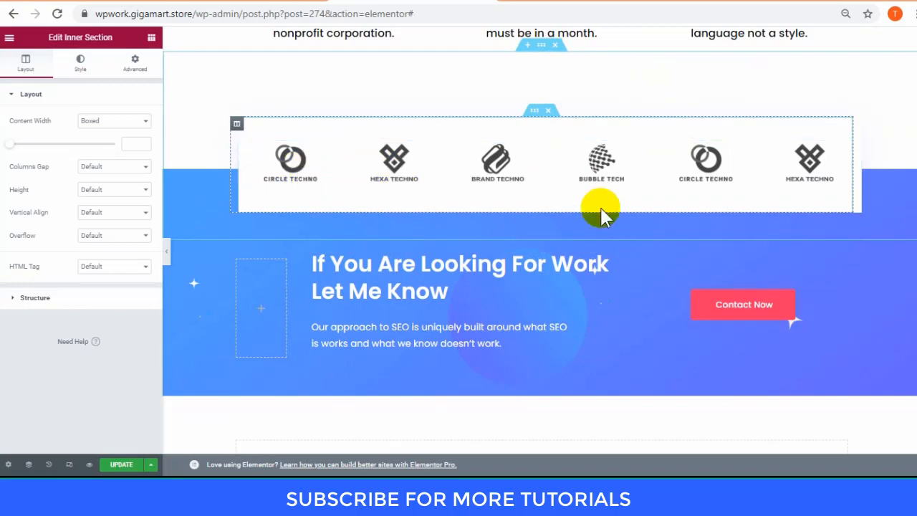
pyautogui.click(756, 310)
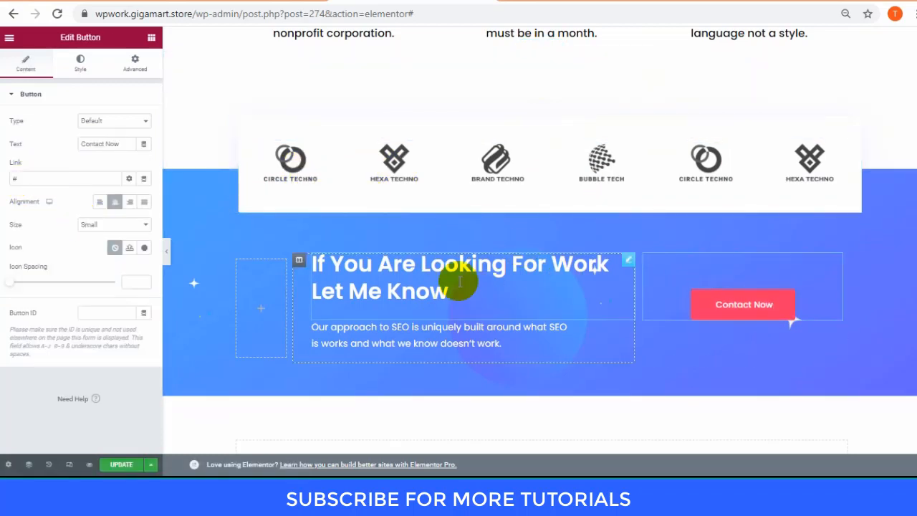
pyautogui.scroll(10, 597, 266)
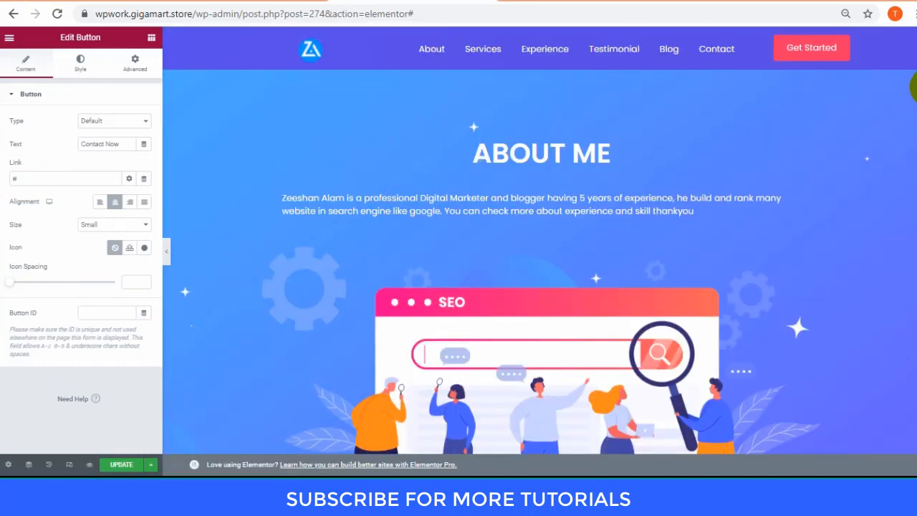
pyautogui.scroll(-5, 913, 146)
pyautogui.moveTo(913, 147); pyautogui.dragTo(900, 368)
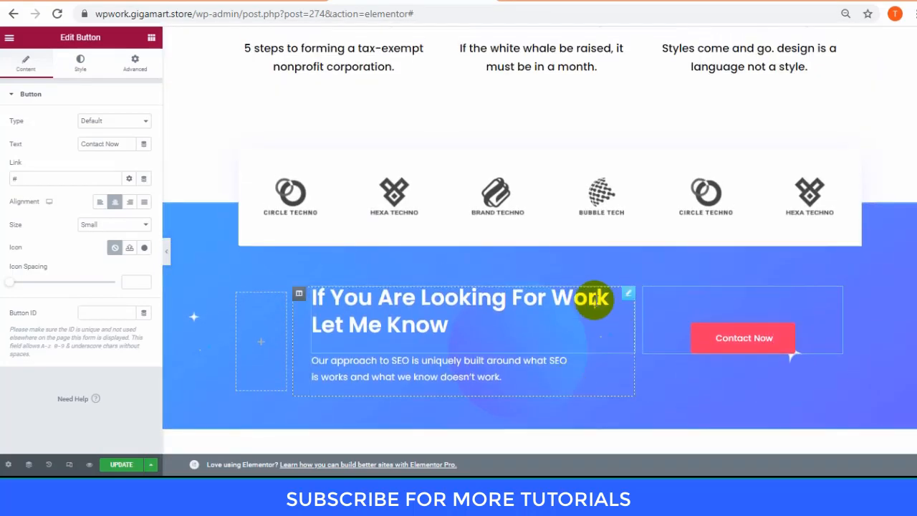
pyautogui.scroll(4, 594, 301)
pyautogui.scroll(-4, 460, 360)
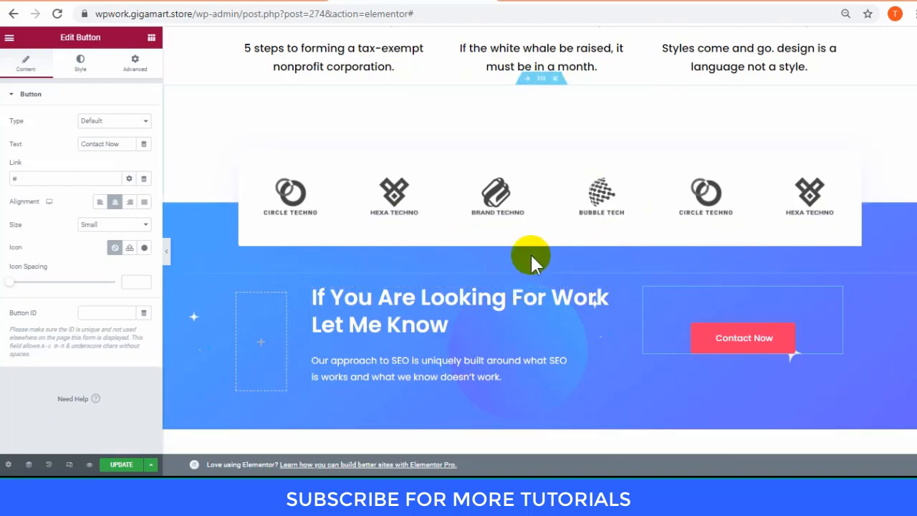
pyautogui.scroll(10, 530, 257)
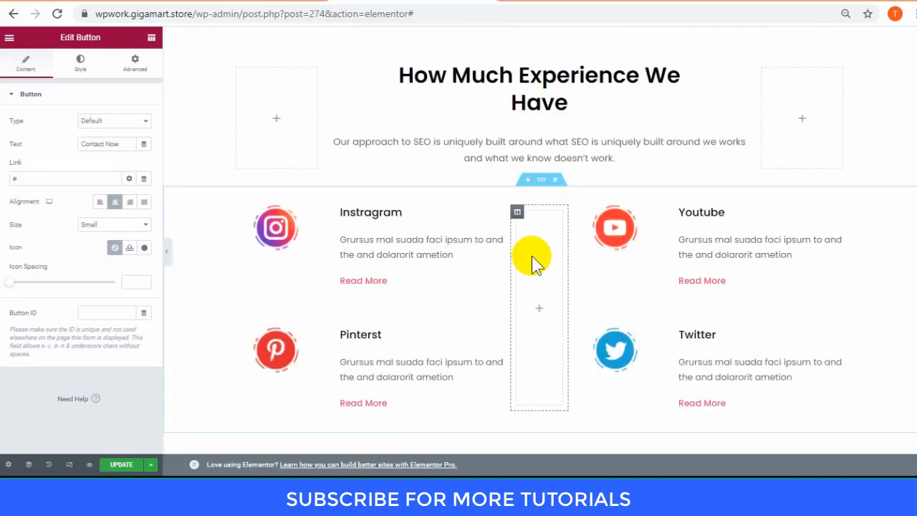
pyautogui.scroll(10, 531, 257)
pyautogui.scroll(-5, 535, 265)
pyautogui.scroll(1, 535, 265)
pyautogui.click(534, 245)
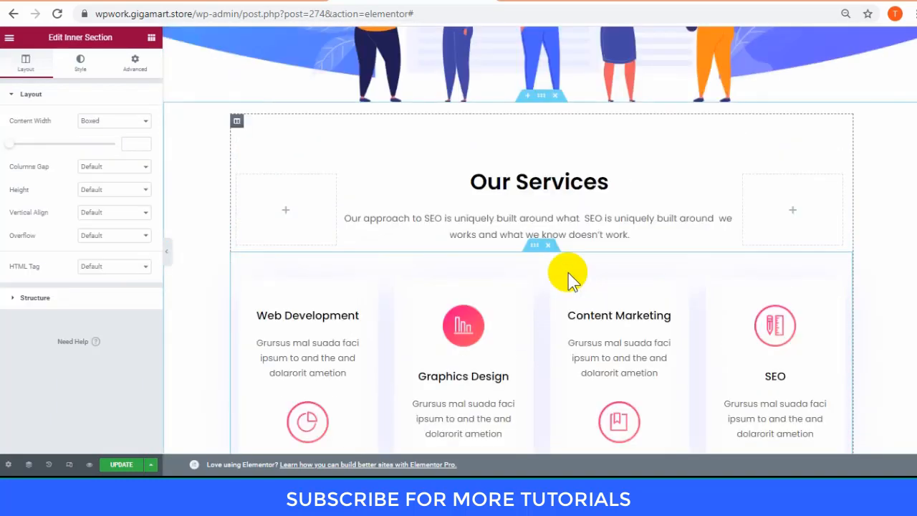
pyautogui.scroll(1, 569, 273)
pyautogui.scroll(-1, 569, 272)
pyautogui.moveTo(915, 114); pyautogui.dragTo(915, 351)
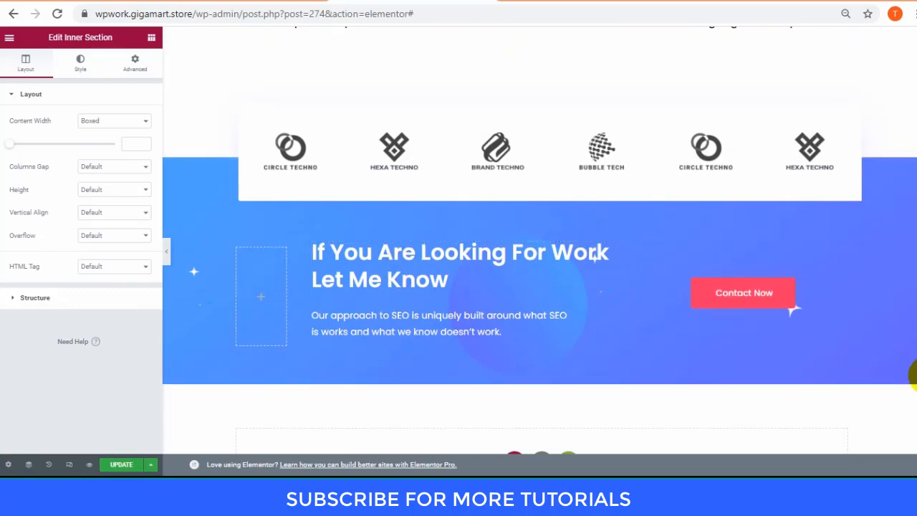
pyautogui.moveTo(914, 371); pyautogui.dragTo(914, 32)
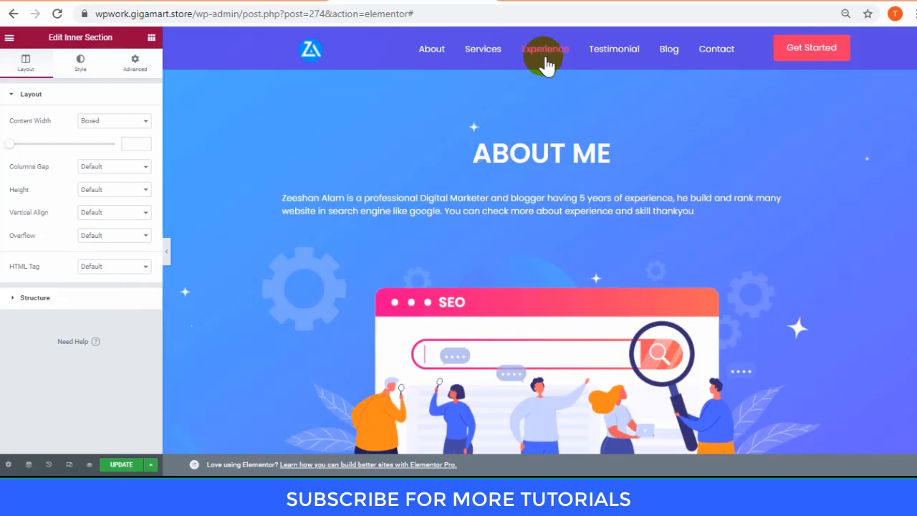
# Open the Navigator, select the About Me section and show its style settings.
pyautogui.click(28, 464)
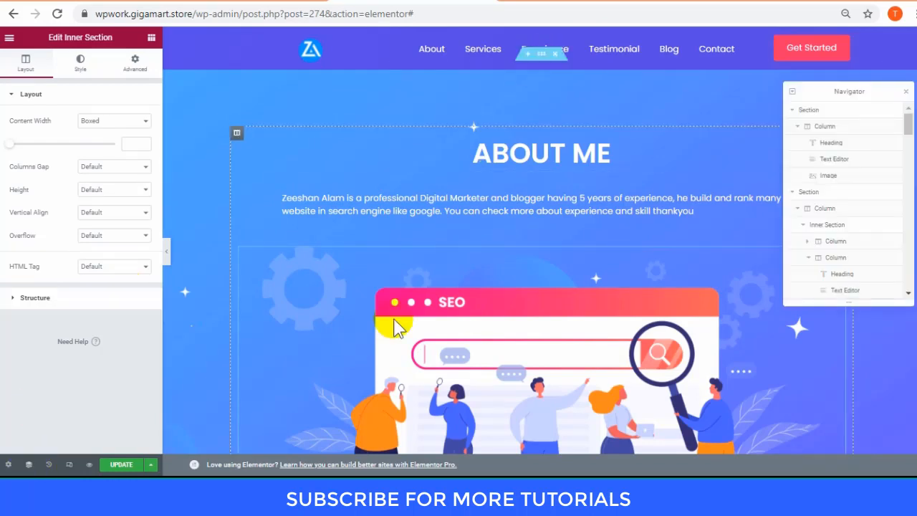
pyautogui.click(865, 111)
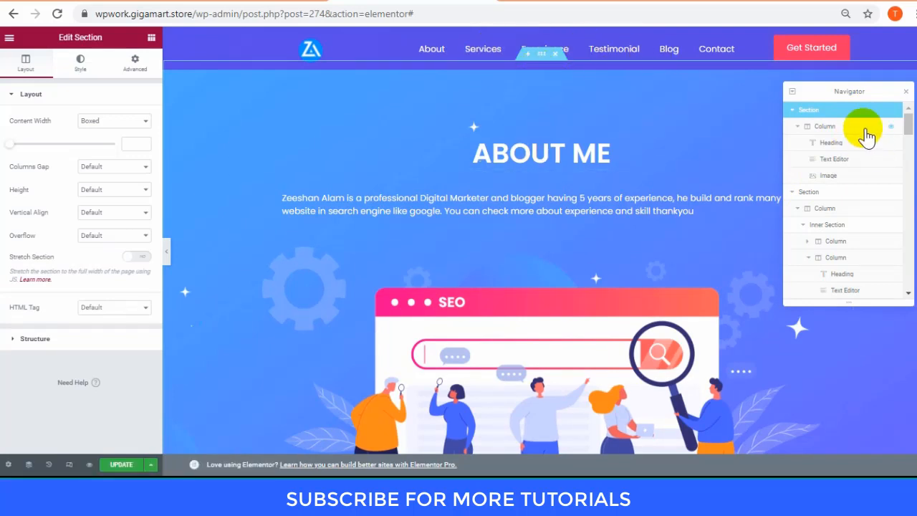
pyautogui.click(80, 63)
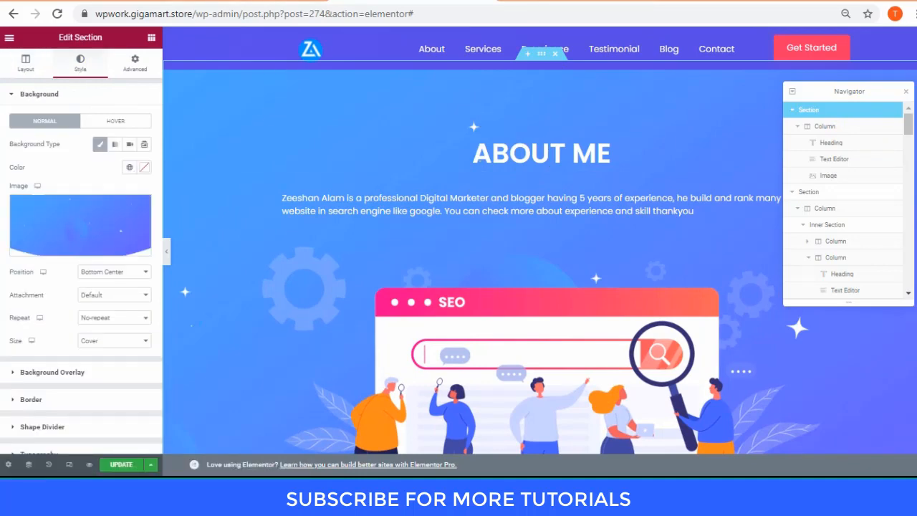
# In the WordPress menu editor, expand the About item of Menu 1 and copy the anchor name About from its URL.
pyautogui.click(246, 2)
pyautogui.click(55, 283)
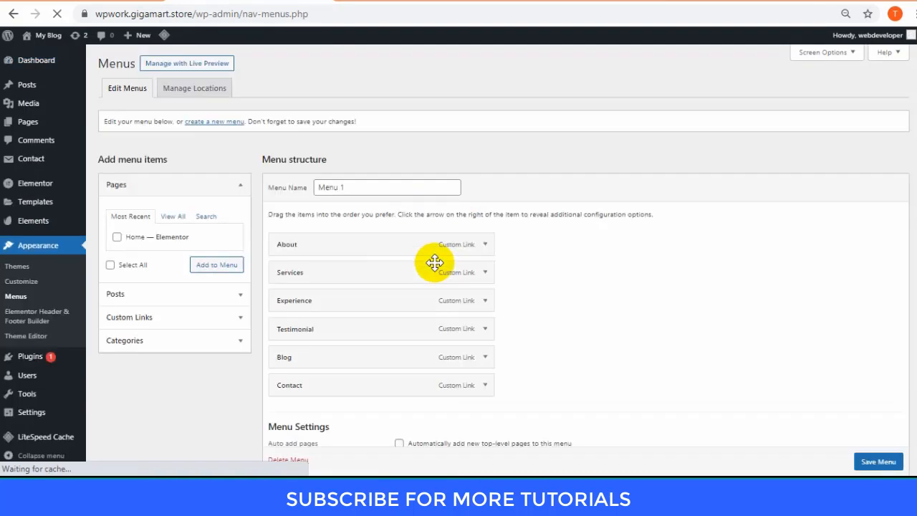
pyautogui.click(485, 244)
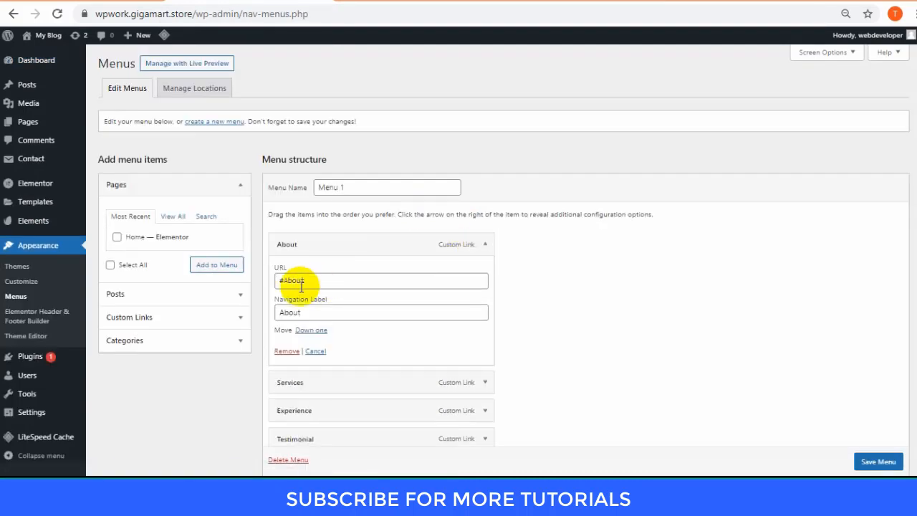
pyautogui.moveTo(286, 281); pyautogui.dragTo(326, 283)
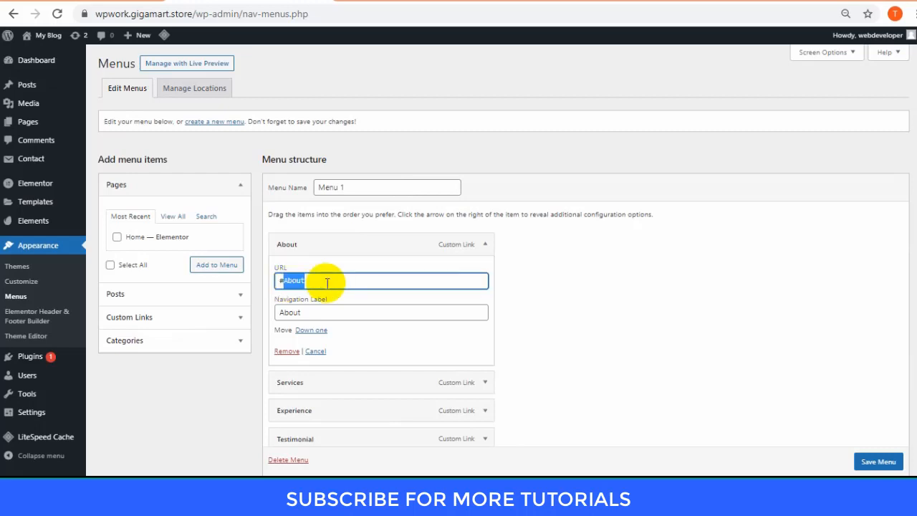
pyautogui.click(620, 2)
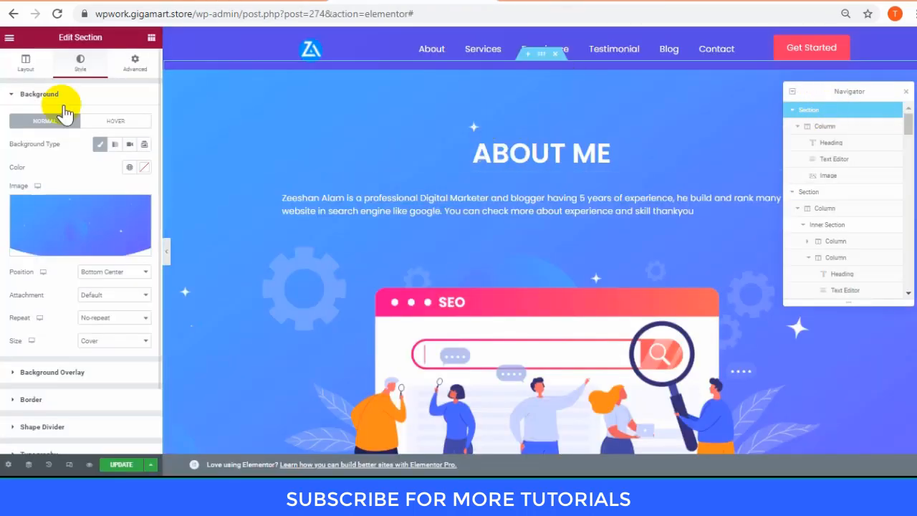
# Set the About Me section's CSS ID to About and update the page.
pyautogui.click(146, 65)
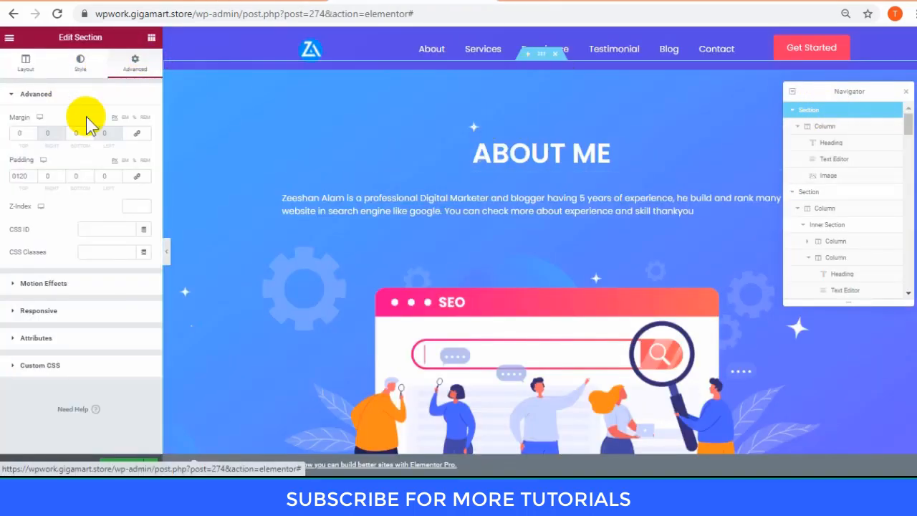
pyautogui.click(97, 229)
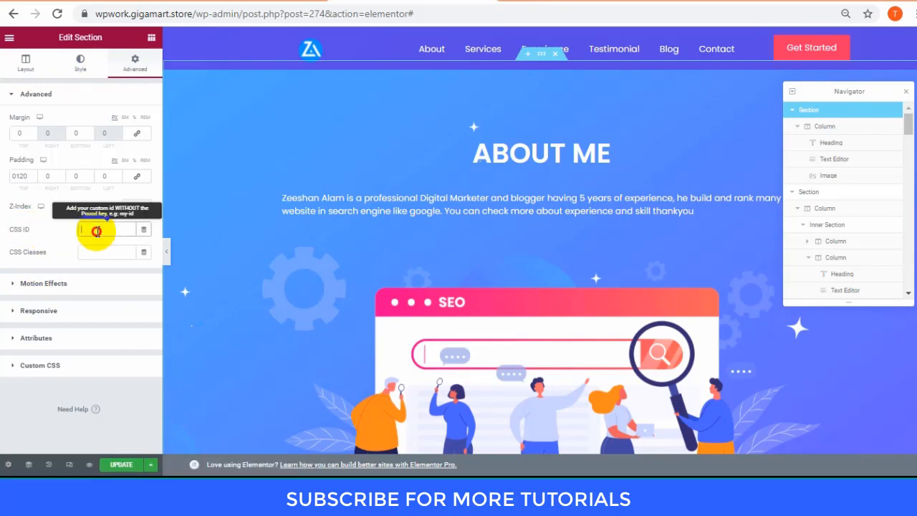
pyautogui.write('About')
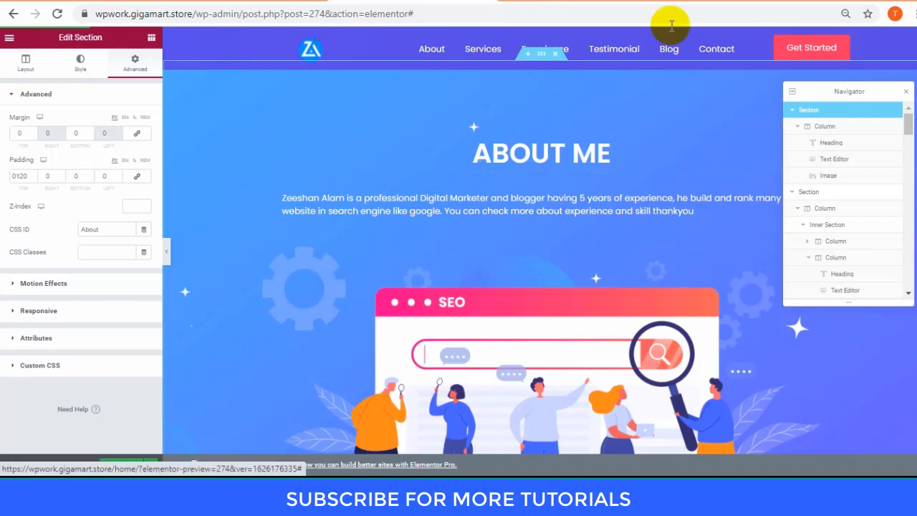
# Test the About menu link on the live Home page.
pyautogui.click(576, 3)
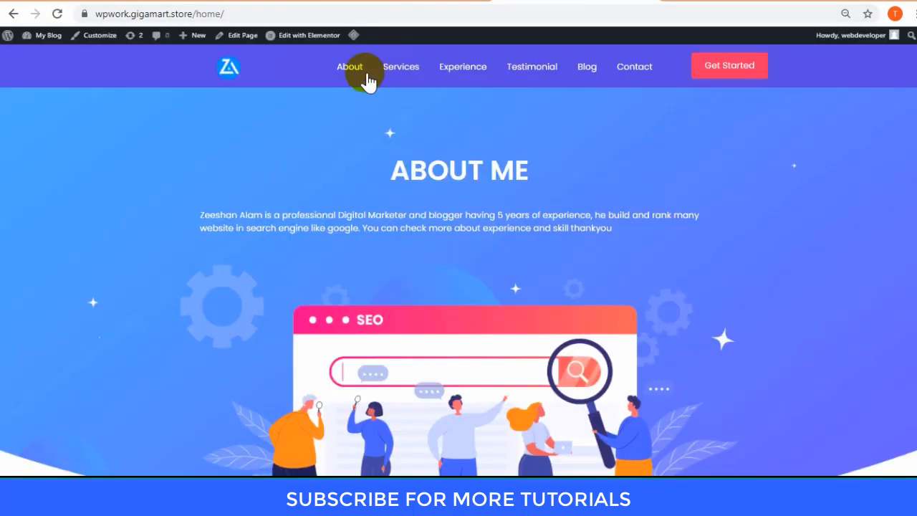
pyautogui.click(357, 68)
pyautogui.scroll(1, 422, 135)
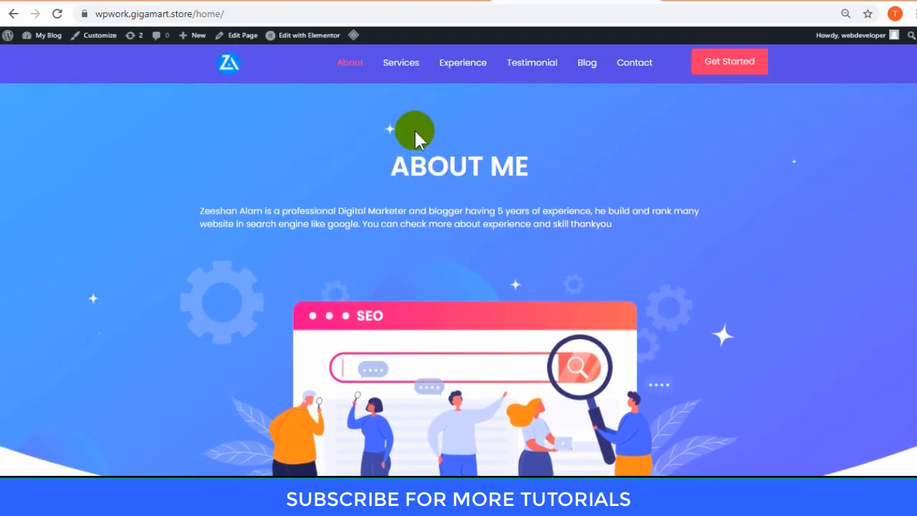
pyautogui.click(356, 70)
# Return to the Elementor page and open the settings of the Our Services section.
pyautogui.click(421, 3)
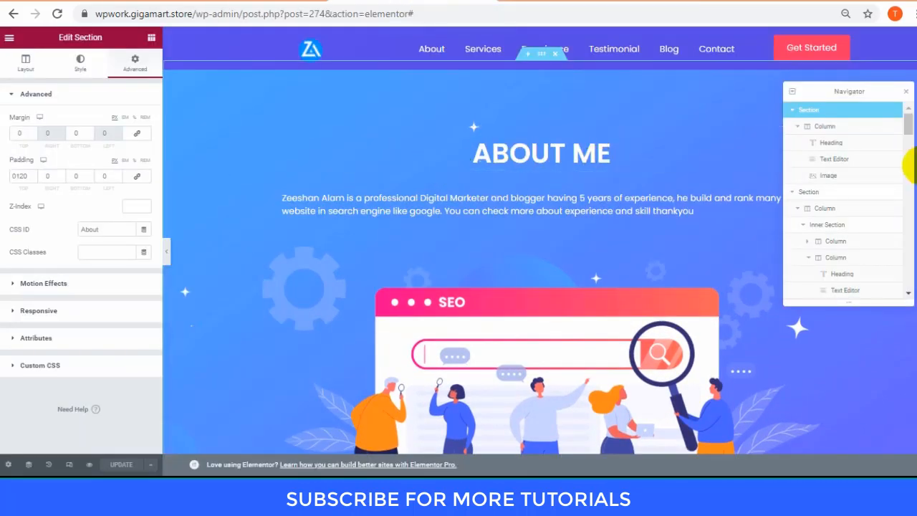
pyautogui.scroll(-4, 609, 199)
pyautogui.scroll(-3, 609, 199)
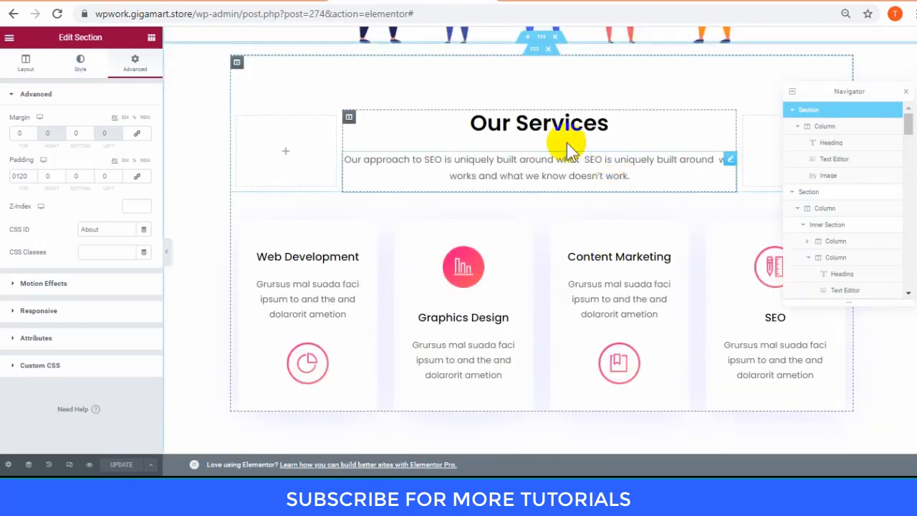
pyautogui.click(542, 38)
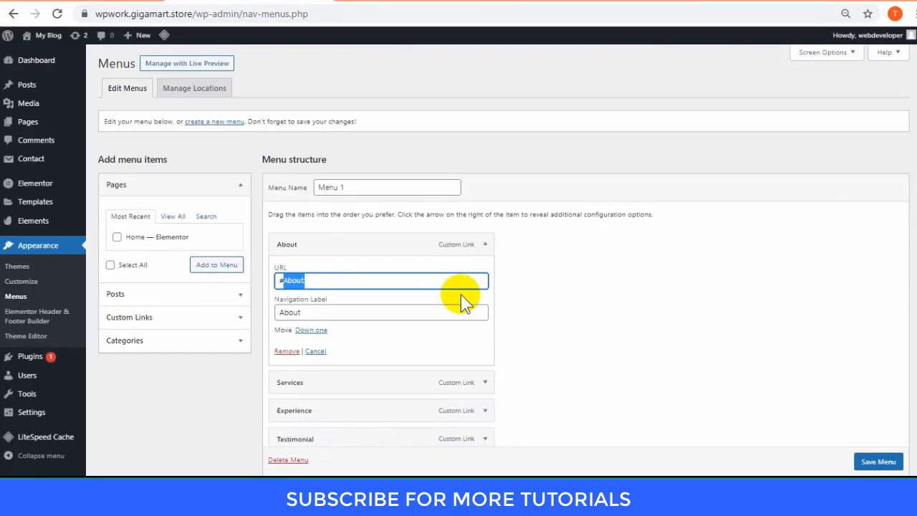
# In the menu editor, collapse the About item, expand the Services item and copy the anchor name Services from its URL.
pyautogui.scroll(-2, 451, 301)
pyautogui.click(484, 176)
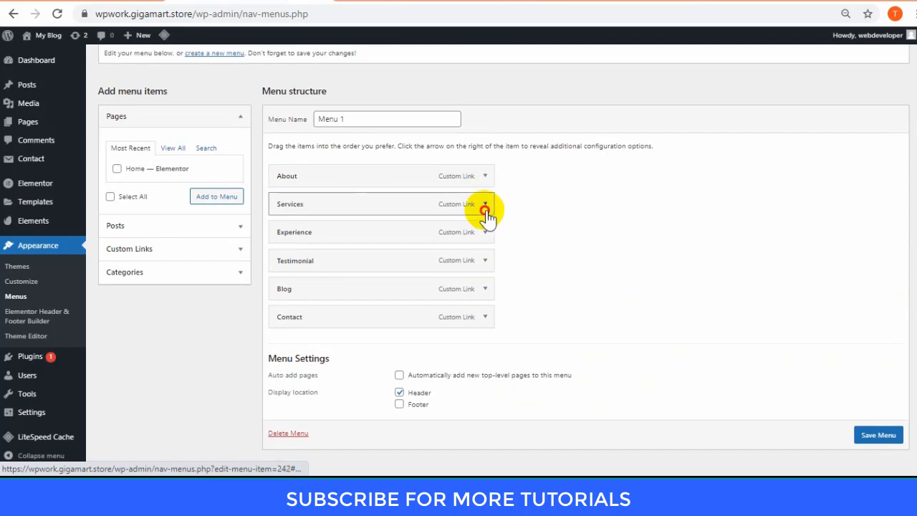
pyautogui.click(484, 205)
pyautogui.moveTo(276, 243); pyautogui.dragTo(362, 244)
pyautogui.hotkey('ctrl', 'c')
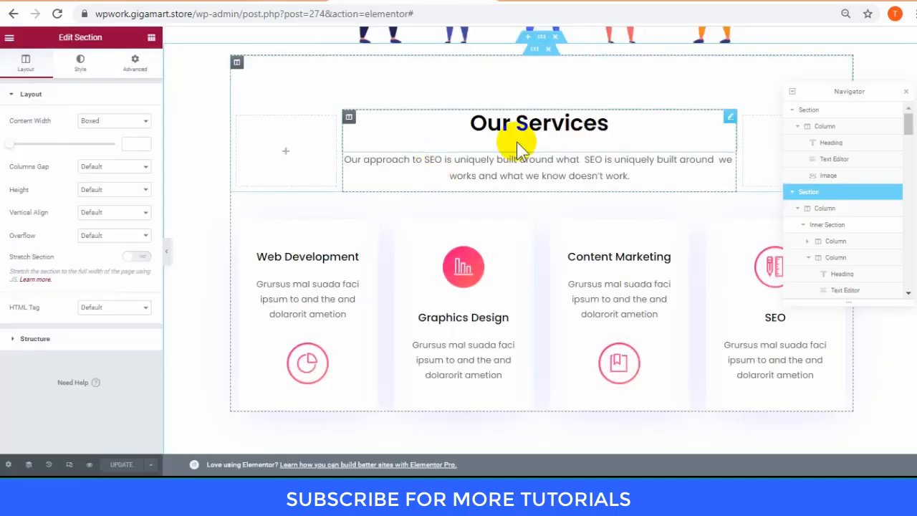
# Set the Our Services section's CSS ID to Services and paste that ID after the # in the Services menu item's URL.
pyautogui.scroll(1, 534, 133)
pyautogui.click(135, 62)
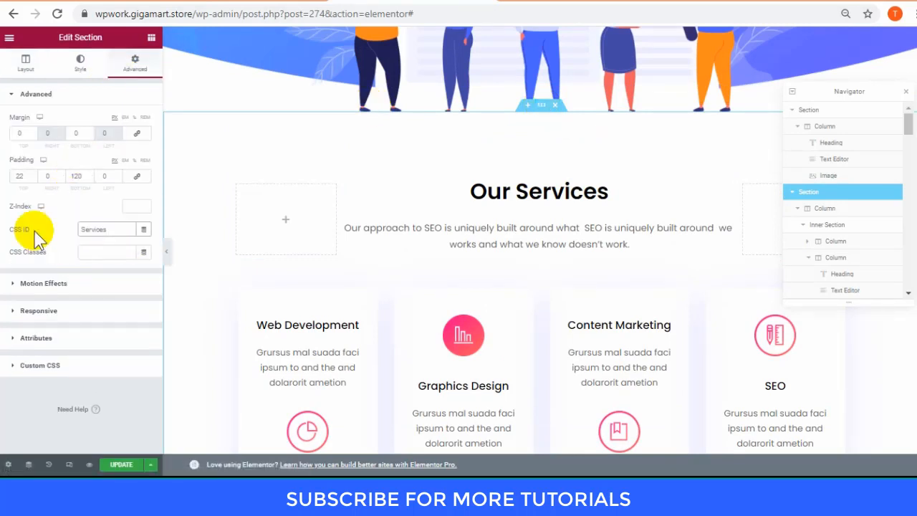
pyautogui.moveTo(115, 229); pyautogui.dragTo(64, 234)
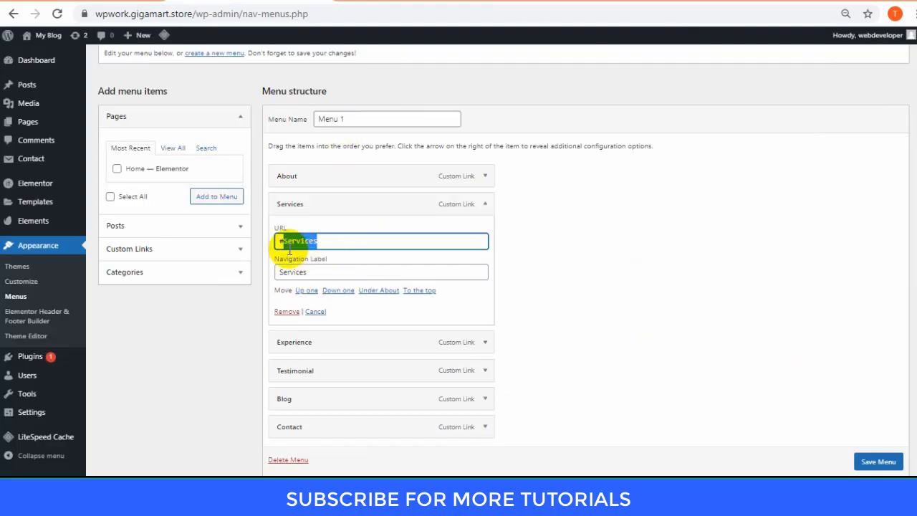
pyautogui.hotkey('ctrl', 'v')
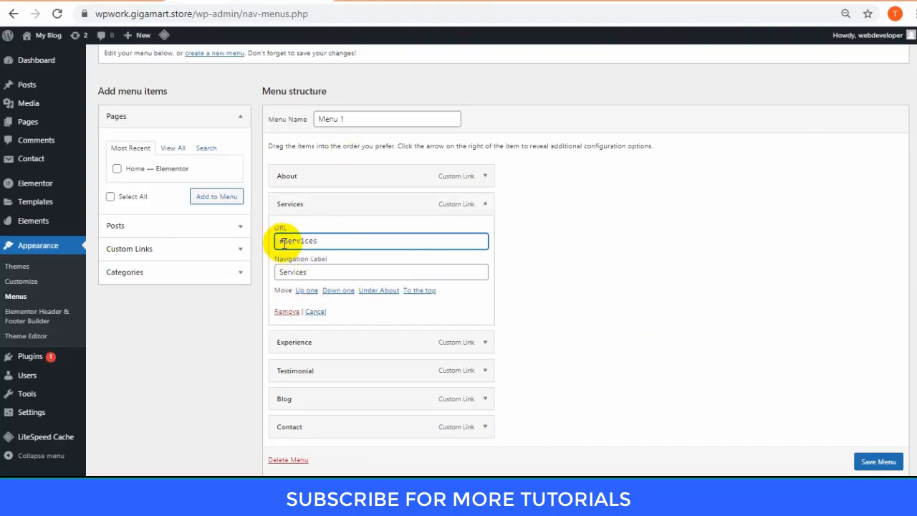
pyautogui.click(485, 206)
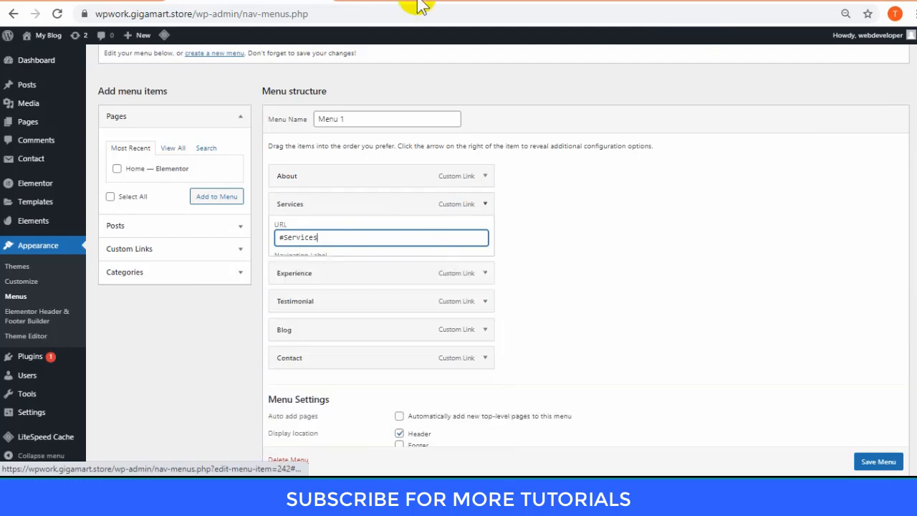
# Return to the Elementor page and open the advanced settings of the How Much Experience We Have section.
pyautogui.click(418, 1)
pyautogui.scroll(-7, 610, 202)
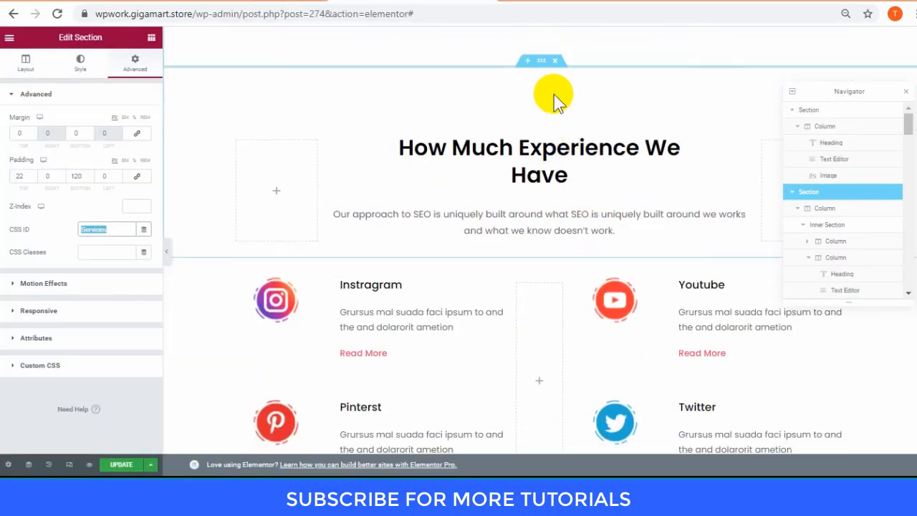
pyautogui.click(538, 63)
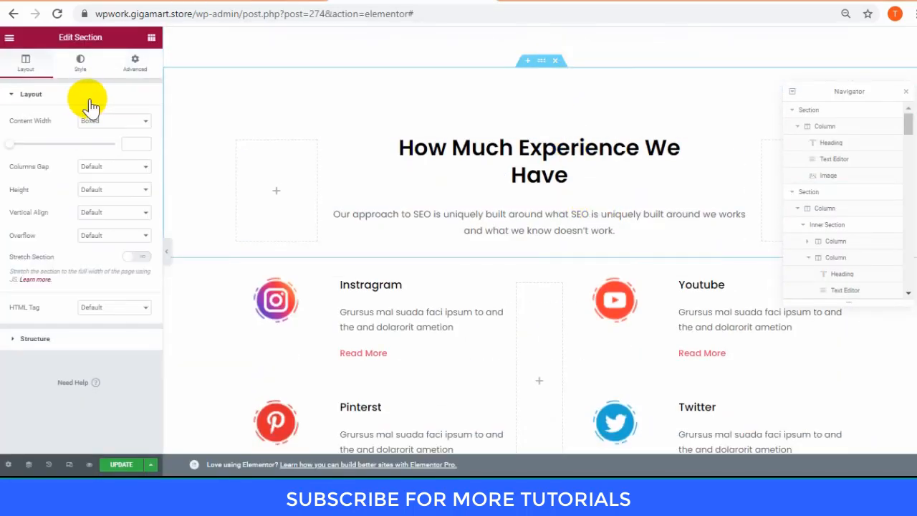
pyautogui.click(138, 72)
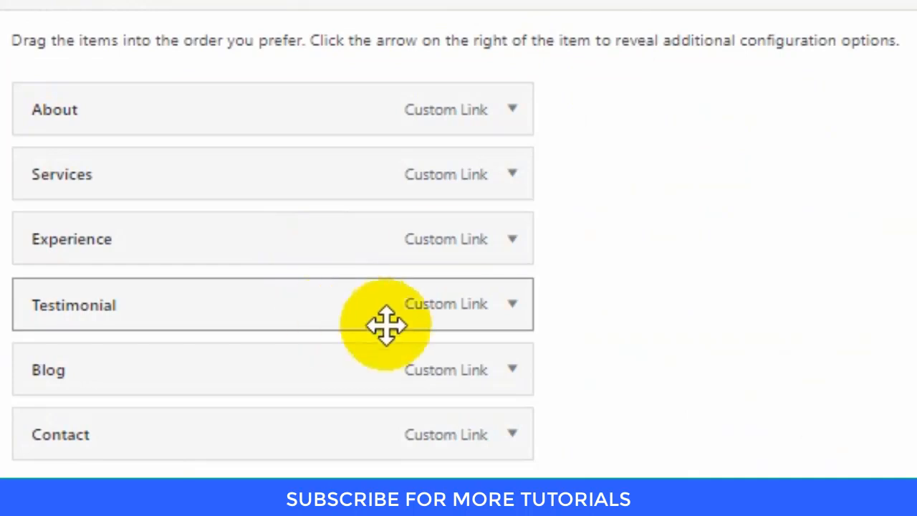
# Expand the Experience item in the menu editor and copy the anchor name Experience from its URL.
pyautogui.click(512, 238)
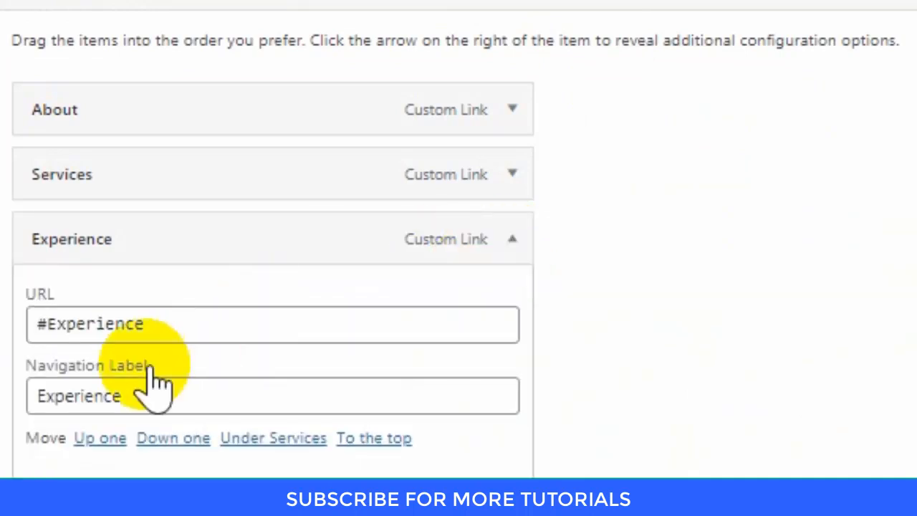
pyautogui.click(63, 328)
pyautogui.moveTo(283, 269); pyautogui.dragTo(364, 265)
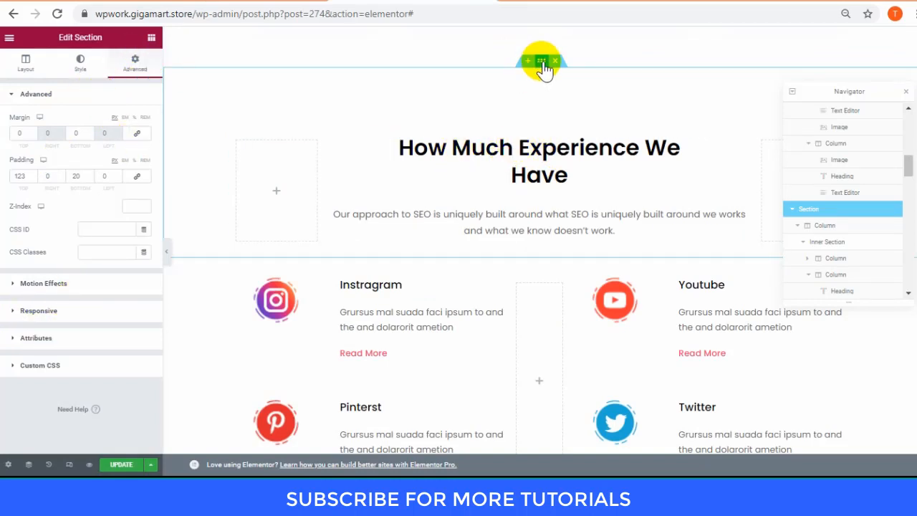
# Set the CSS ID of the How Much Experience We Have section to Experience.
pyautogui.click(87, 286)
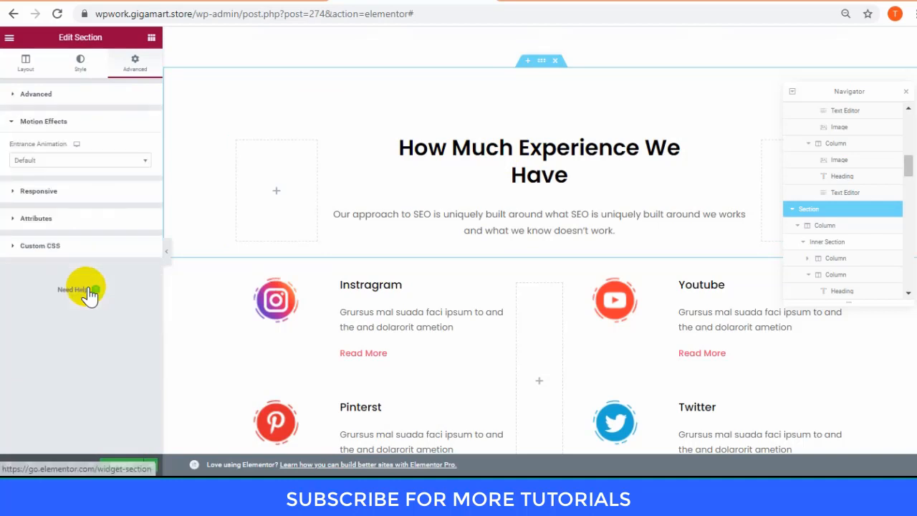
pyautogui.click(124, 94)
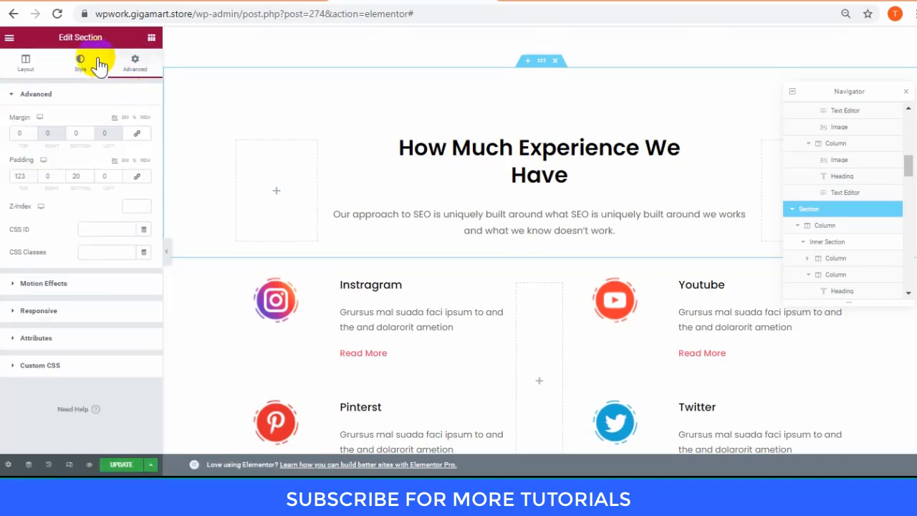
pyautogui.click(106, 229)
pyautogui.write('Experience')
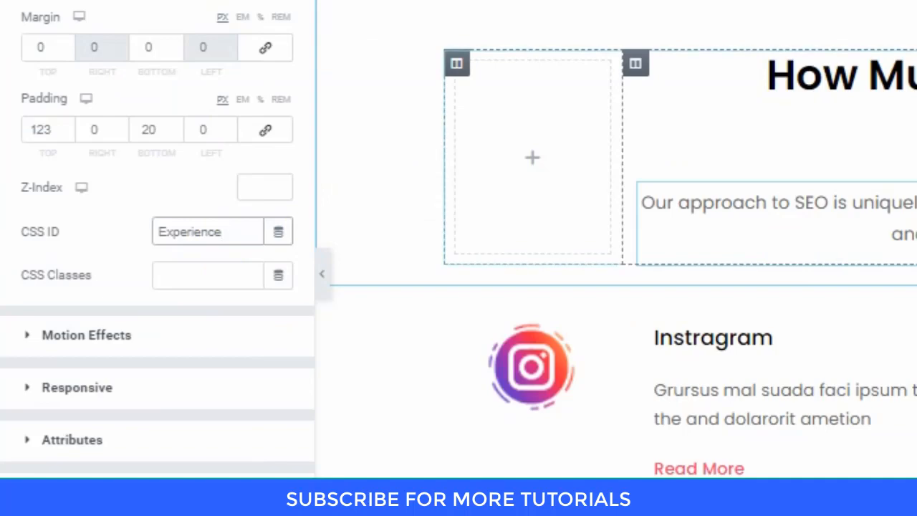
# Switch to the menu editor, expand the Testimonial item and select the anchor name Testimonial after the # in its URL.
pyautogui.scroll(-10, 616, 236)
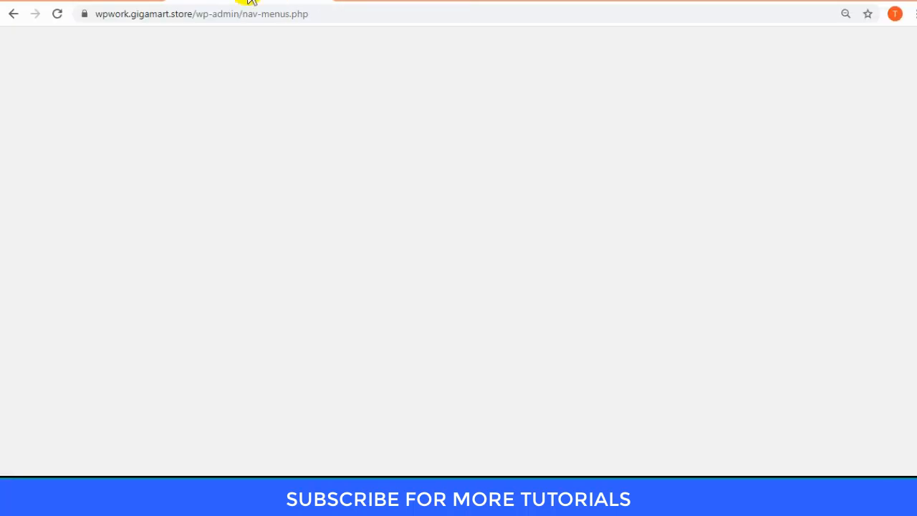
pyautogui.scroll(-3, 393, 262)
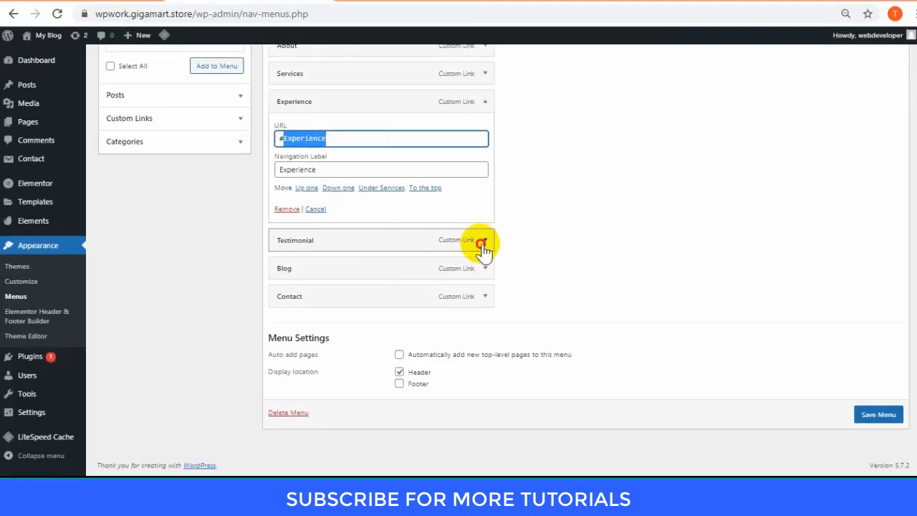
pyautogui.click(485, 240)
pyautogui.moveTo(284, 276); pyautogui.dragTo(348, 272)
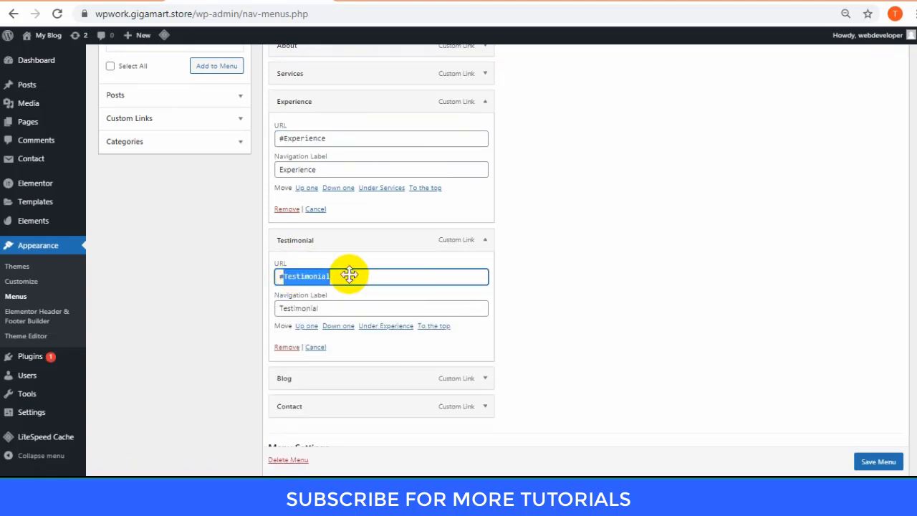